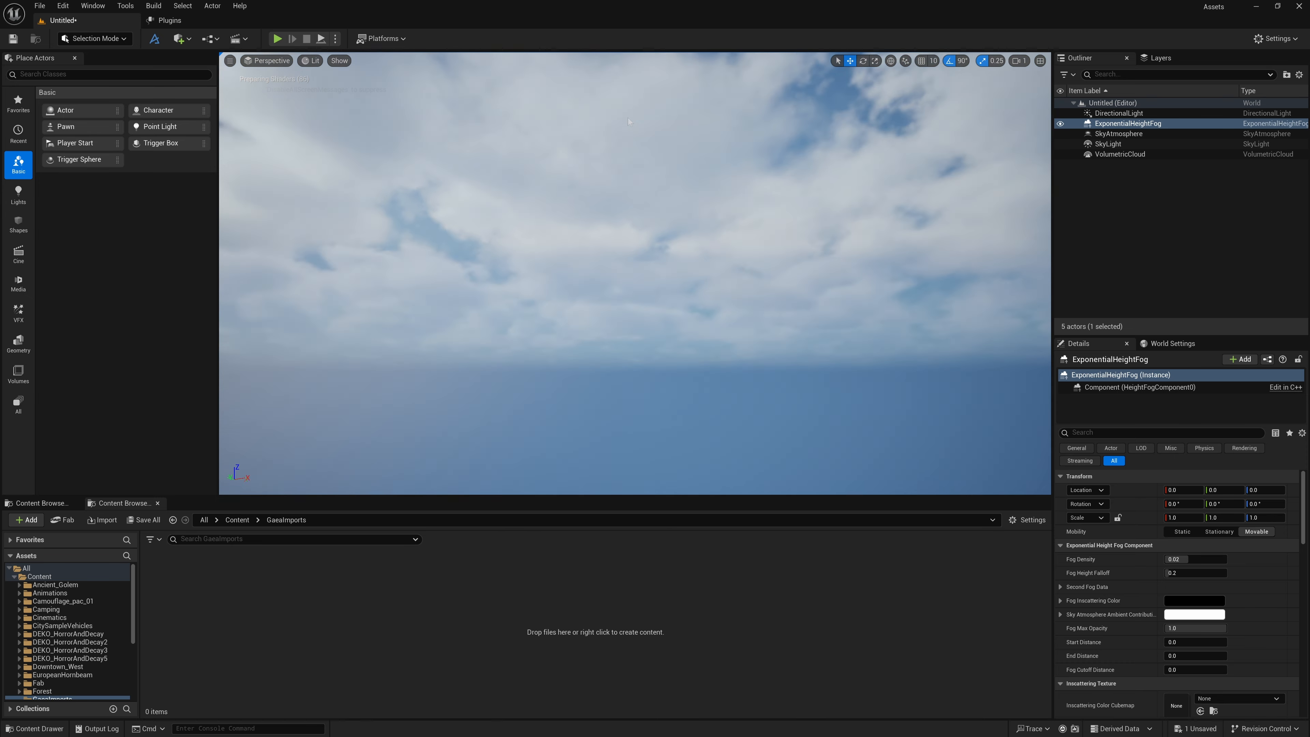
Load H_MountainRange_Out.png from the Gaea\Builds\Unreal Engine folder as the heightmap in the Gaea Landscape Importer
{"action": "right_click_drag", "start_coordinate": [579, 275], "coordinate": [588, 294]}
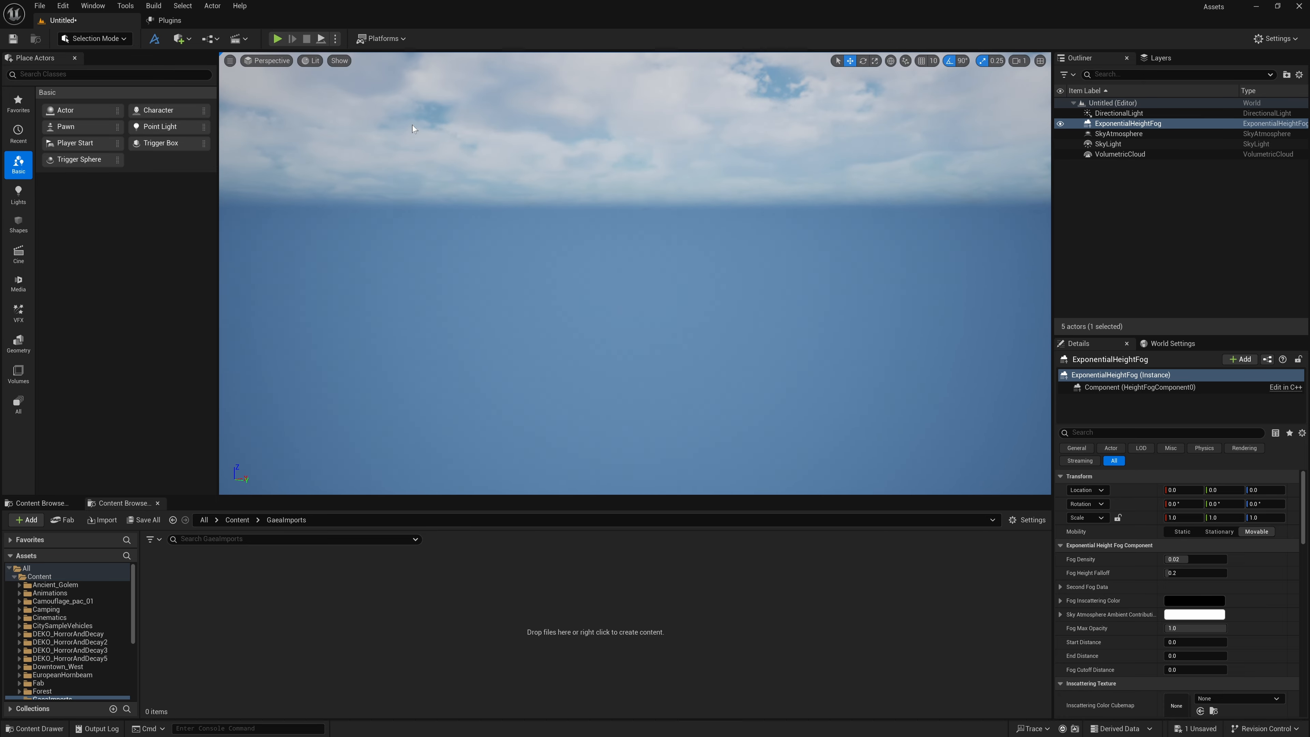
{"action": "left_click", "coordinate": [428, 39]}
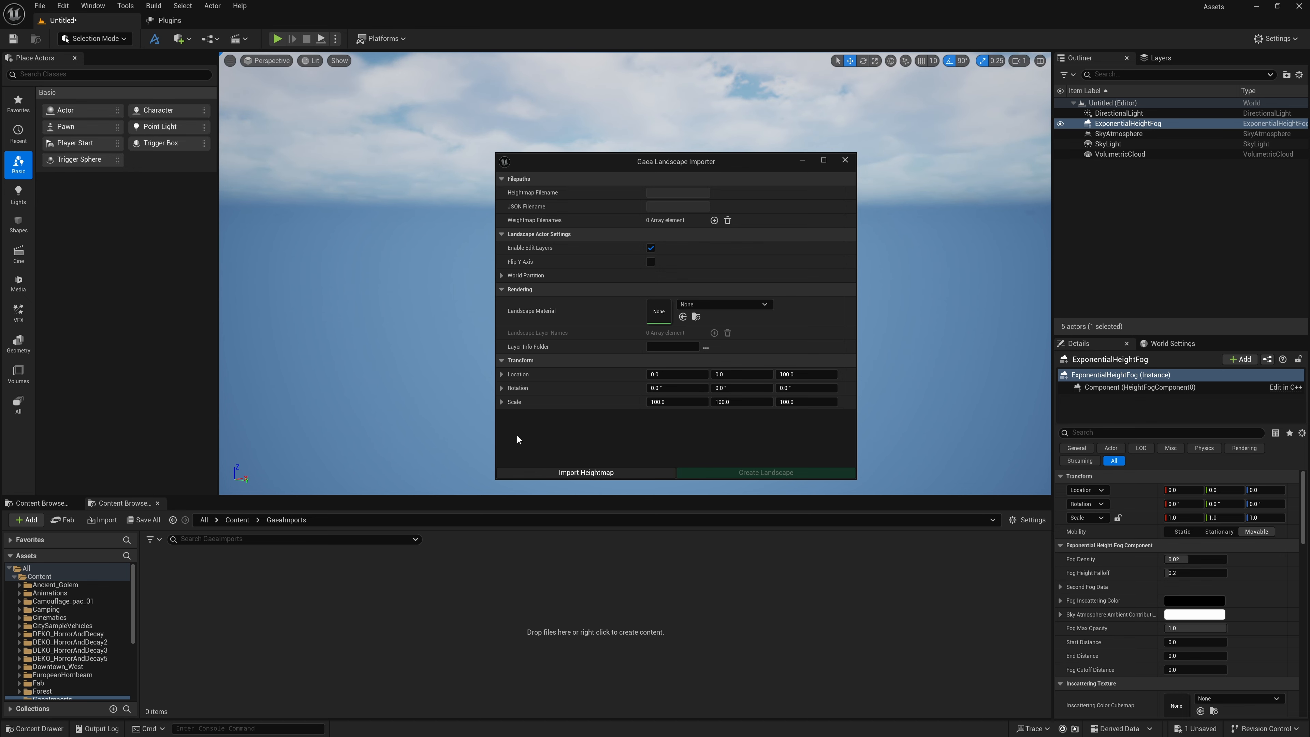
{"action": "left_click", "coordinate": [576, 473]}
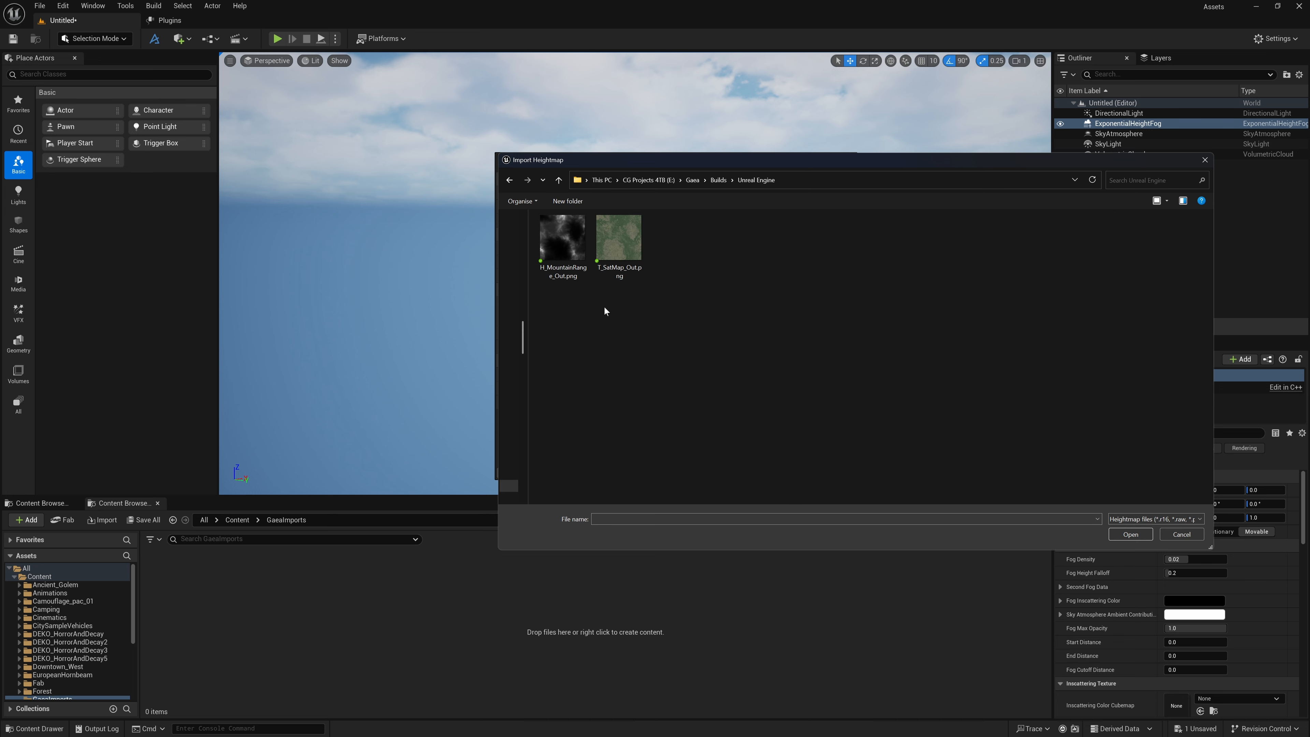
{"action": "left_click", "coordinate": [563, 240]}
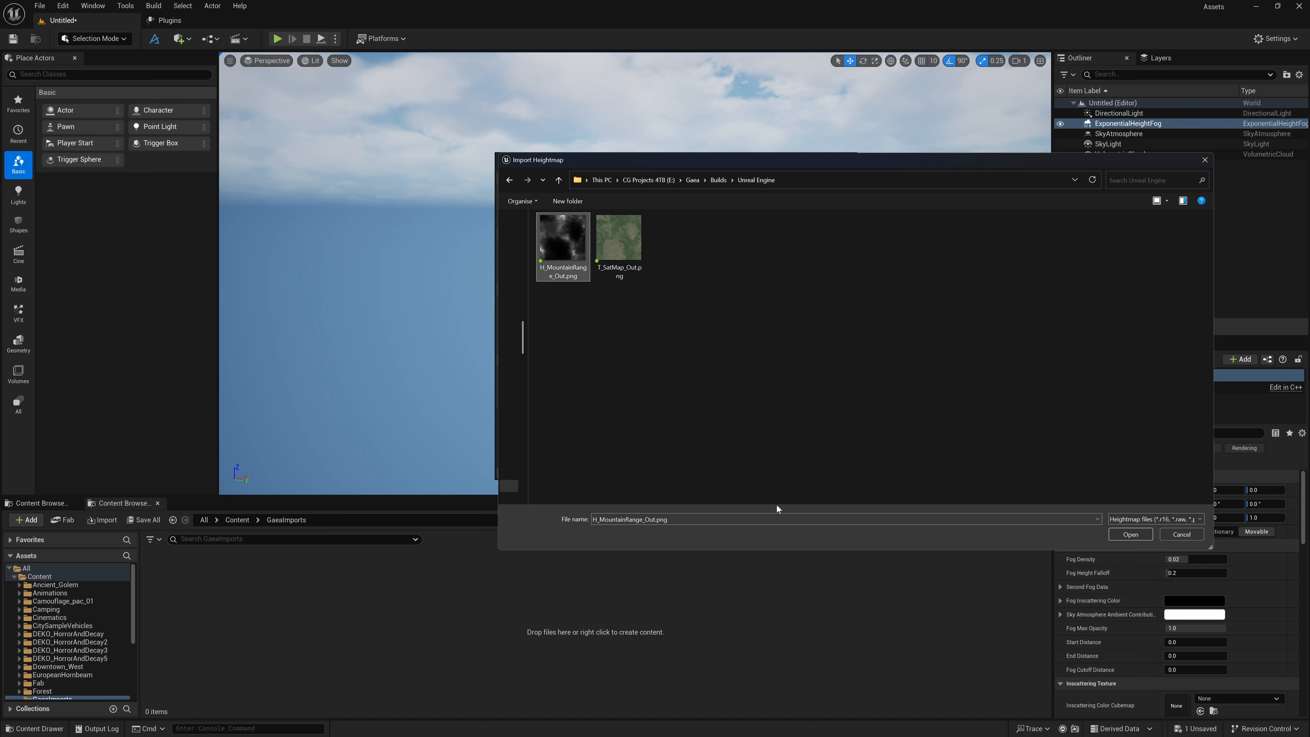
{"action": "left_click", "coordinate": [1131, 537]}
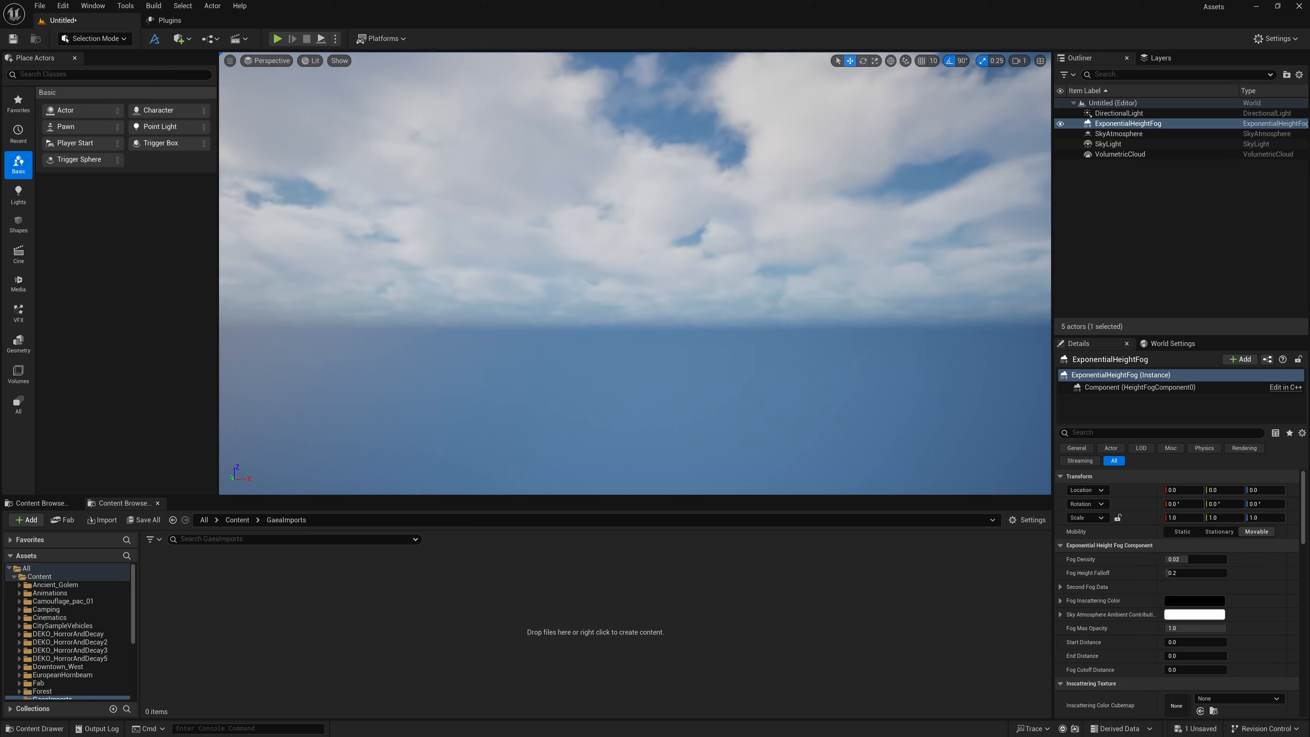
Reopen the Gaea Landscape Importer, reload the mountain range heightmap and create the landscape from it
{"action": "right_click_drag", "start_coordinate": [635, 273], "coordinate": [680, 289]}
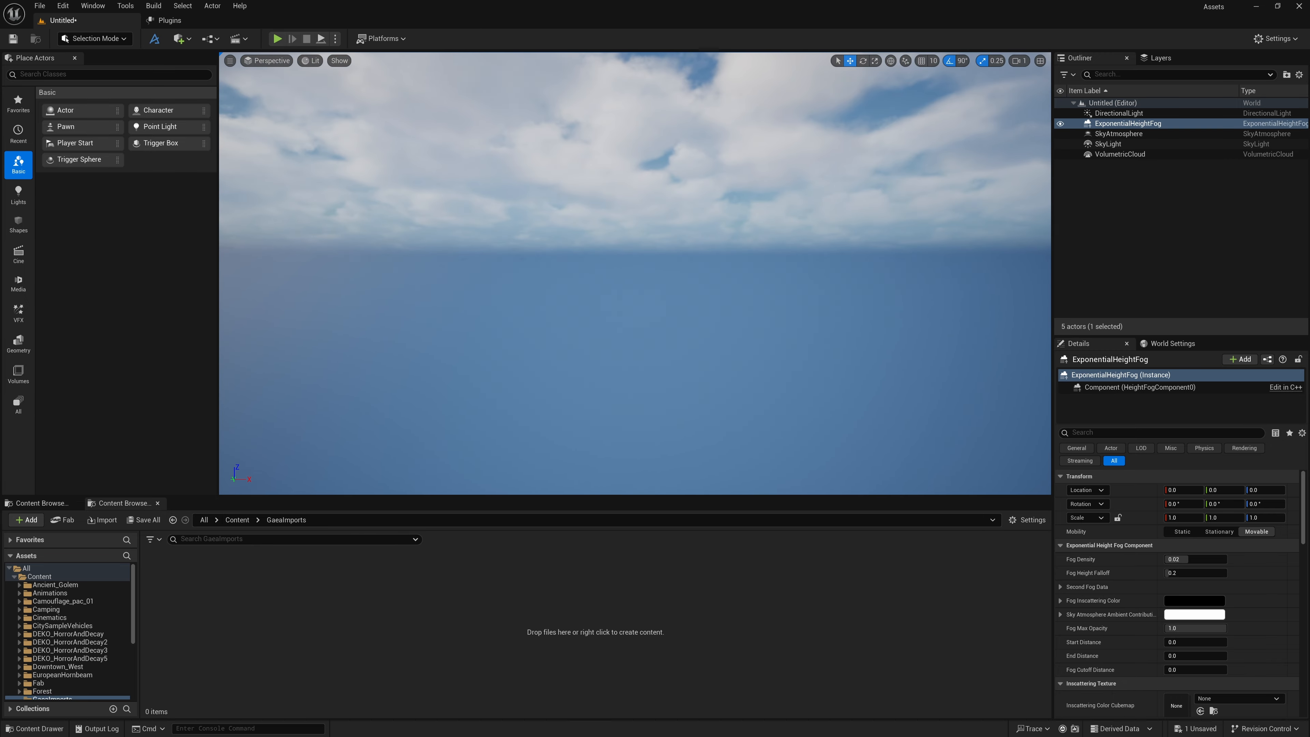
{"action": "left_click", "coordinate": [434, 41]}
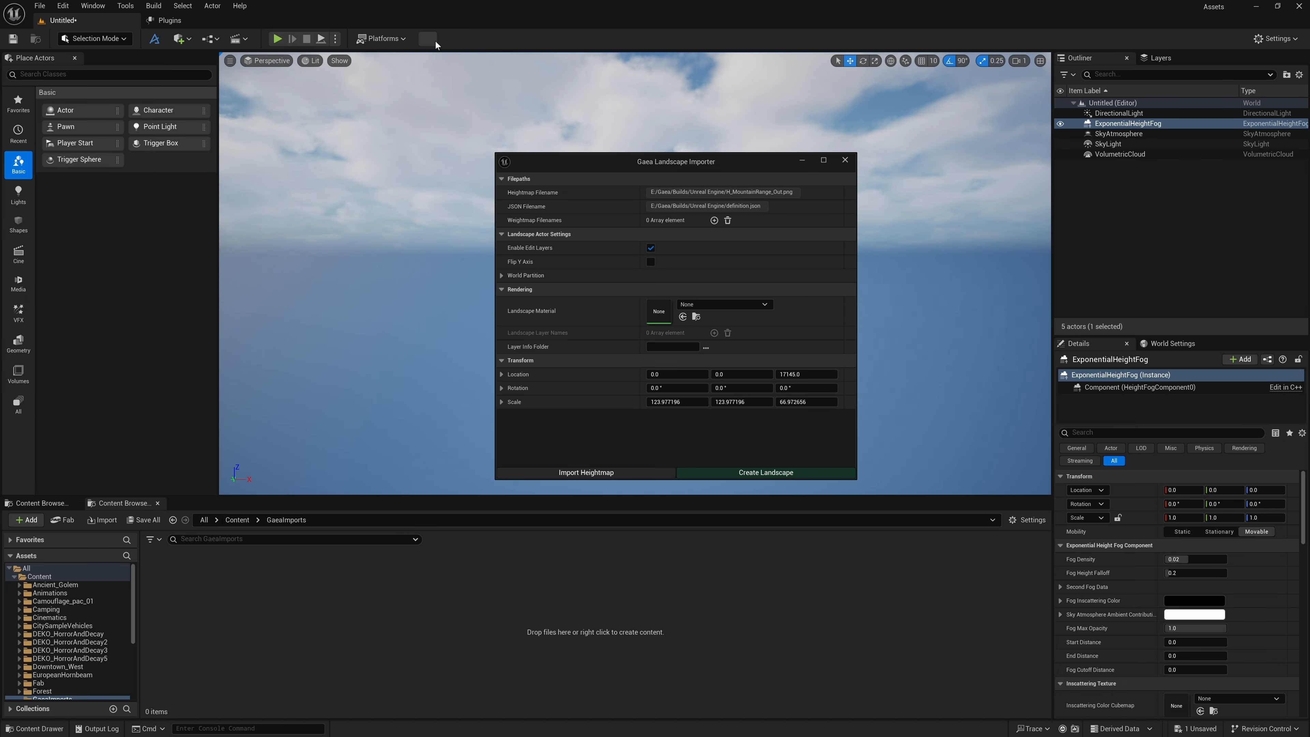
{"action": "left_click", "coordinate": [567, 473]}
{"action": "left_click", "coordinate": [1145, 535]}
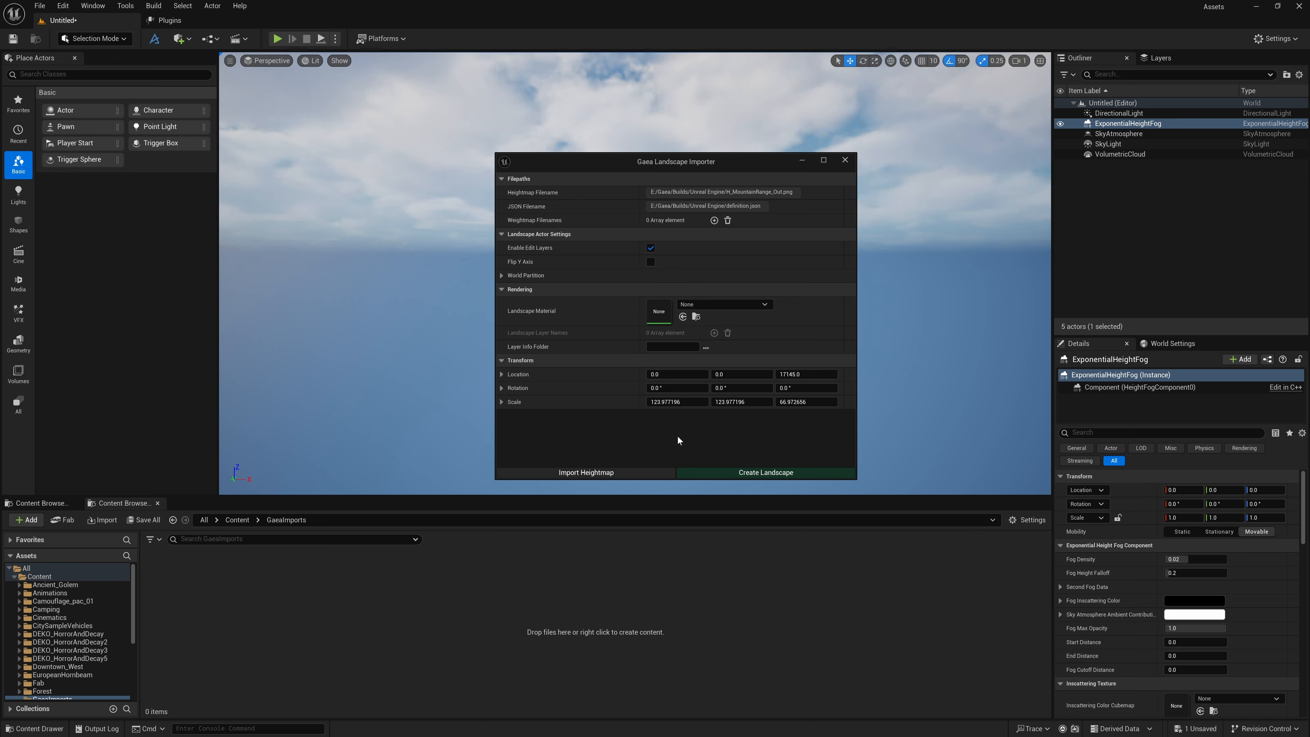
{"action": "left_click", "coordinate": [724, 471]}
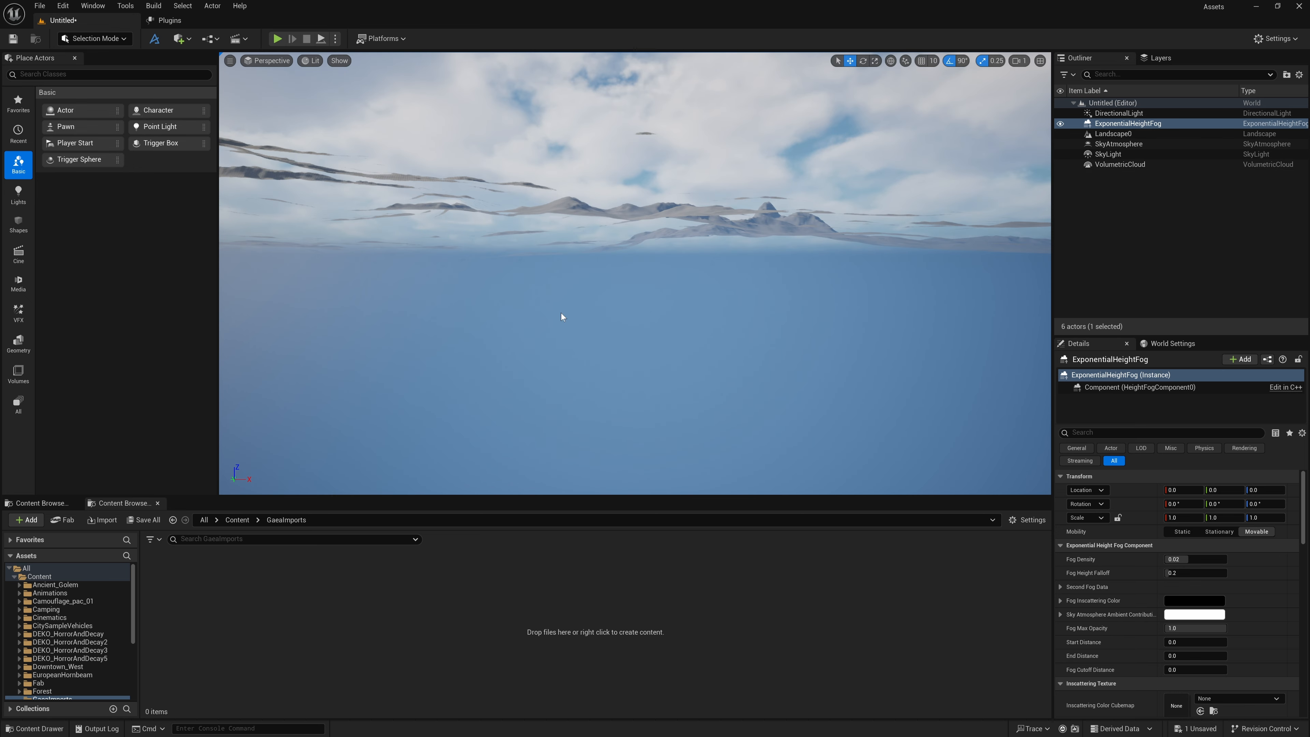
Examine the imported landscape from above and compare it with the original terrain in Gaea before returning to Unreal Editor
{"action": "right_click_drag", "start_coordinate": [560, 313], "coordinate": [608, 373]}
{"action": "scroll", "coordinate": [561, 313], "scroll_direction": "up", "scroll_amount": 3}
{"action": "key", "text": "s"}
{"action": "scroll", "coordinate": [660, 304], "scroll_direction": "up", "scroll_amount": 6}
{"action": "key", "text": "d"}
{"action": "key", "text": "w"}
{"action": "key", "text": "super"}
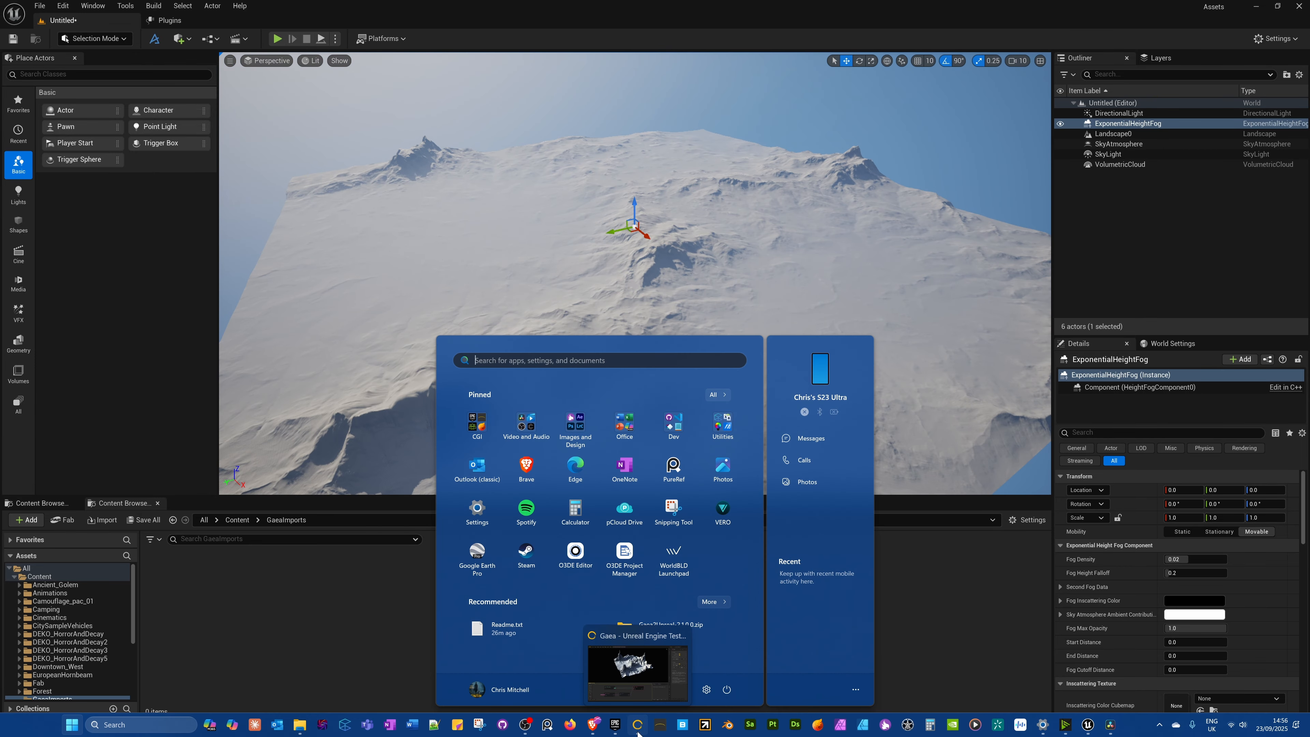
{"action": "left_click", "coordinate": [638, 725]}
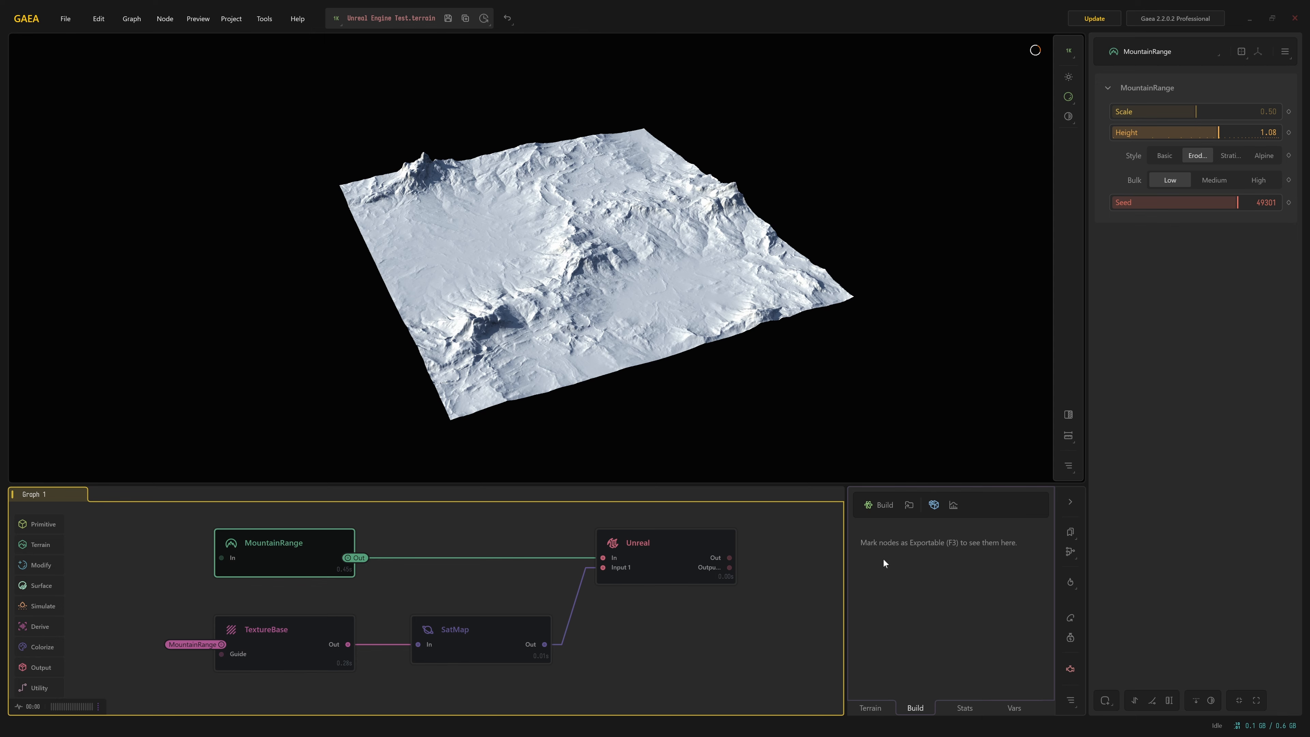
{"action": "key", "text": "super"}
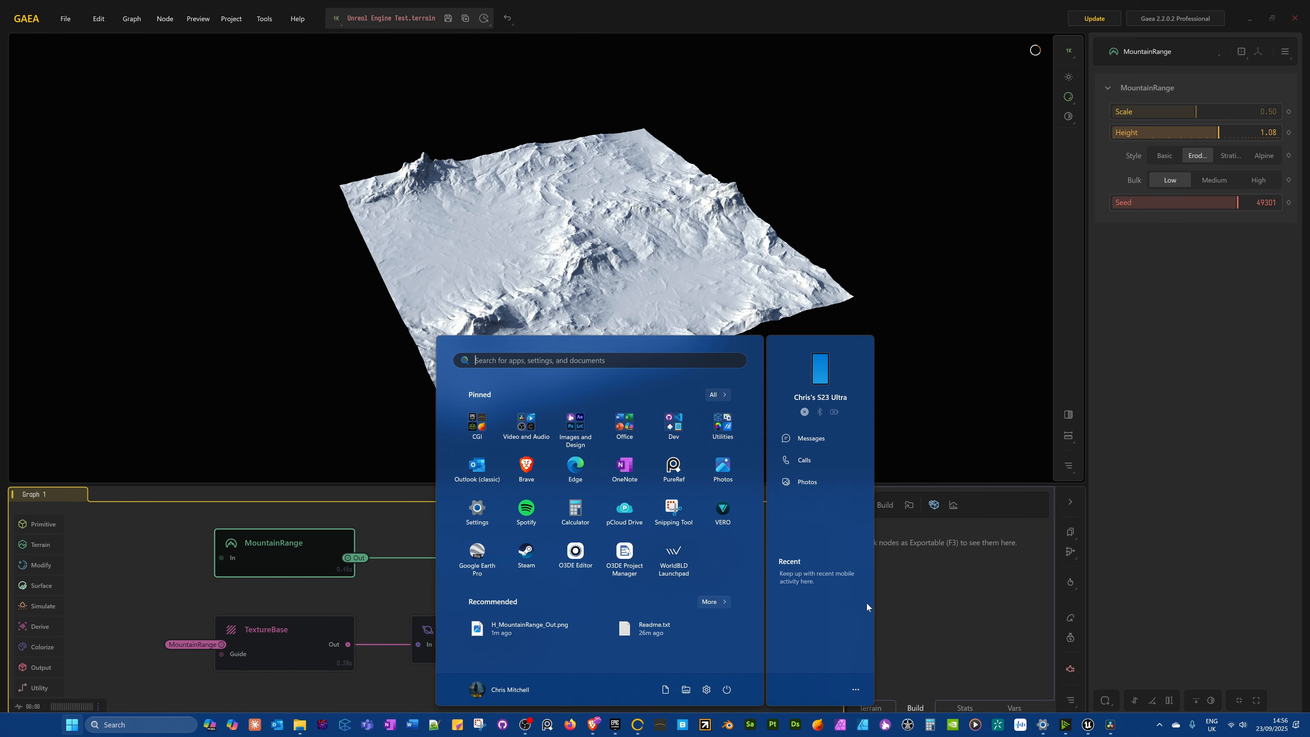
{"action": "left_click", "coordinate": [1086, 725]}
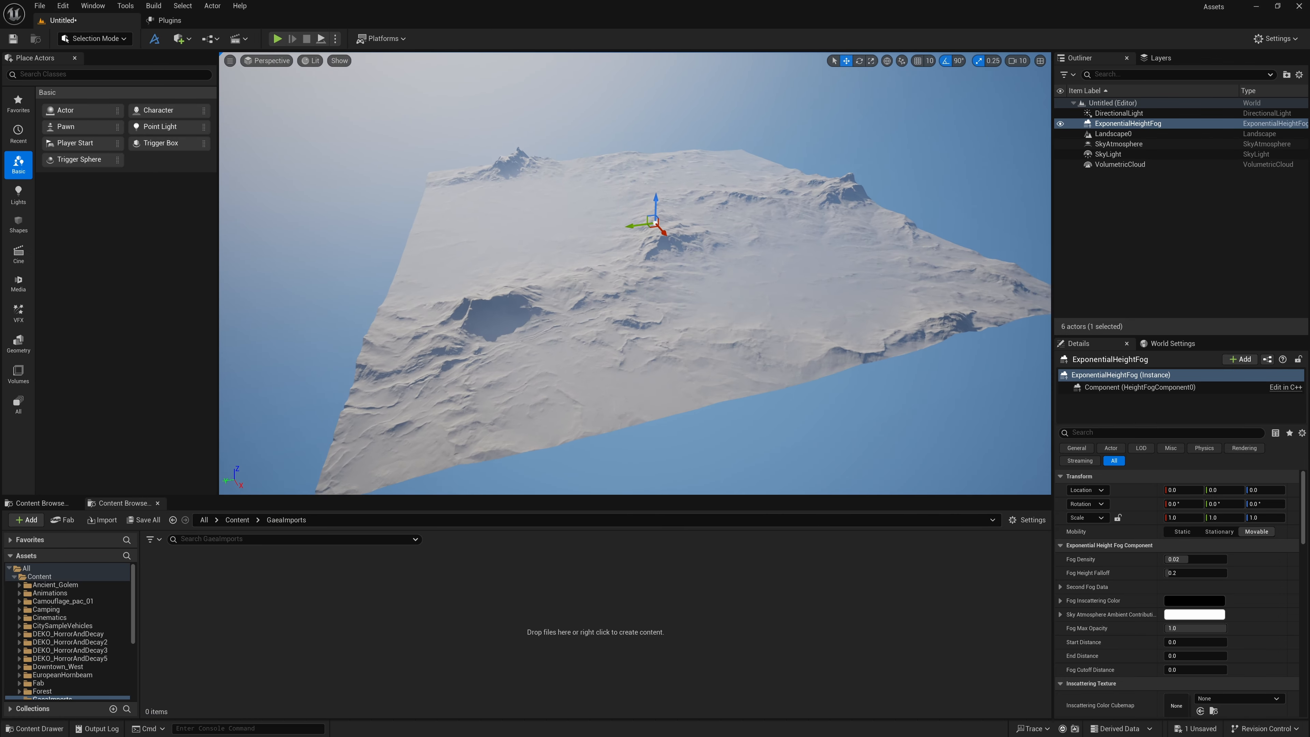
{"action": "right_click_drag", "start_coordinate": [635, 273], "coordinate": [639, 258]}
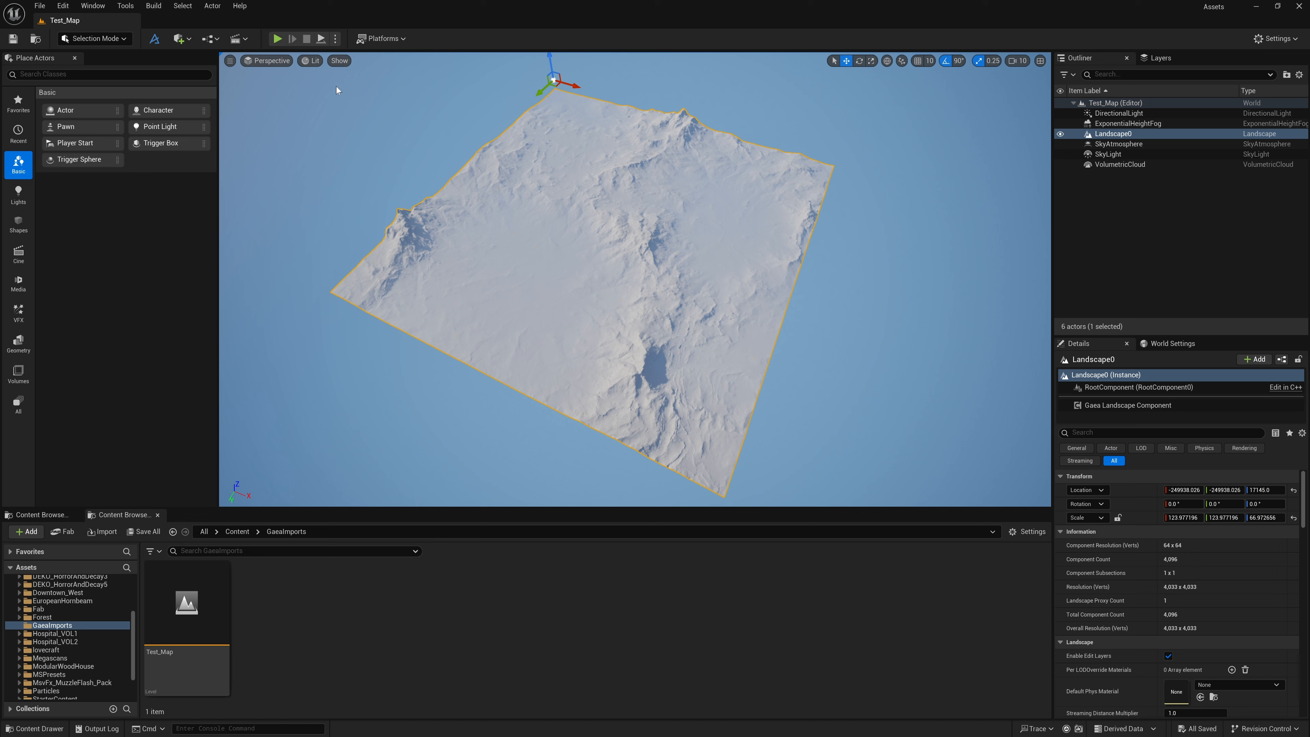
Measure the landscape's full side length along one edge in the Top orthographic view with Wireframe shading
{"action": "left_click", "coordinate": [268, 60]}
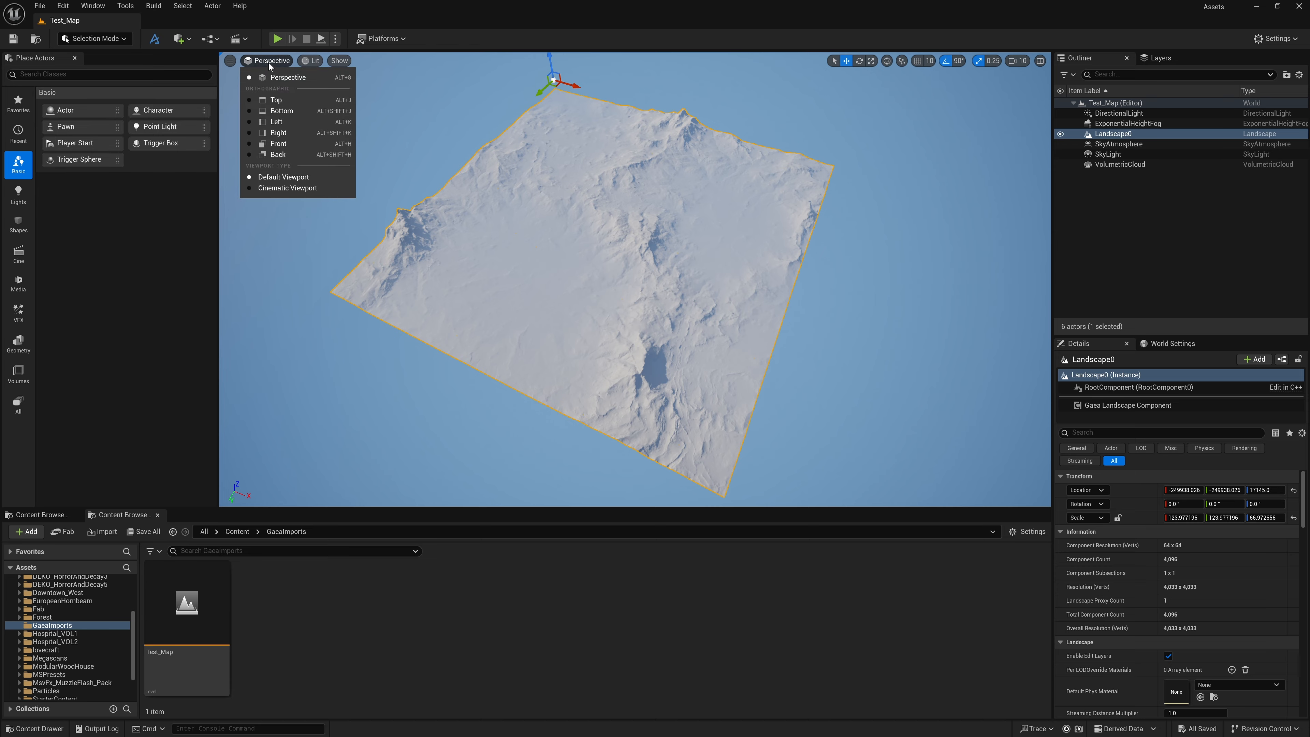
{"action": "left_click", "coordinate": [277, 100]}
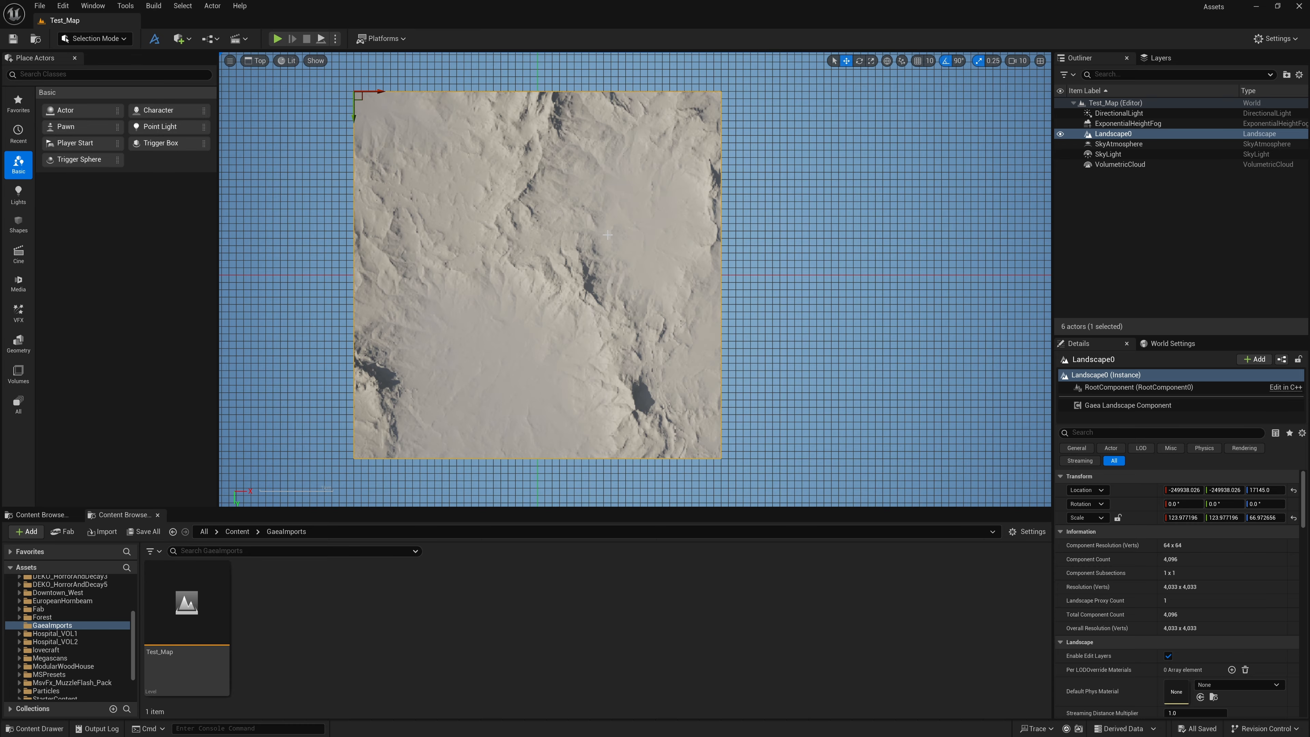
{"action": "left_click", "coordinate": [288, 60]}
{"action": "left_click", "coordinate": [318, 125]}
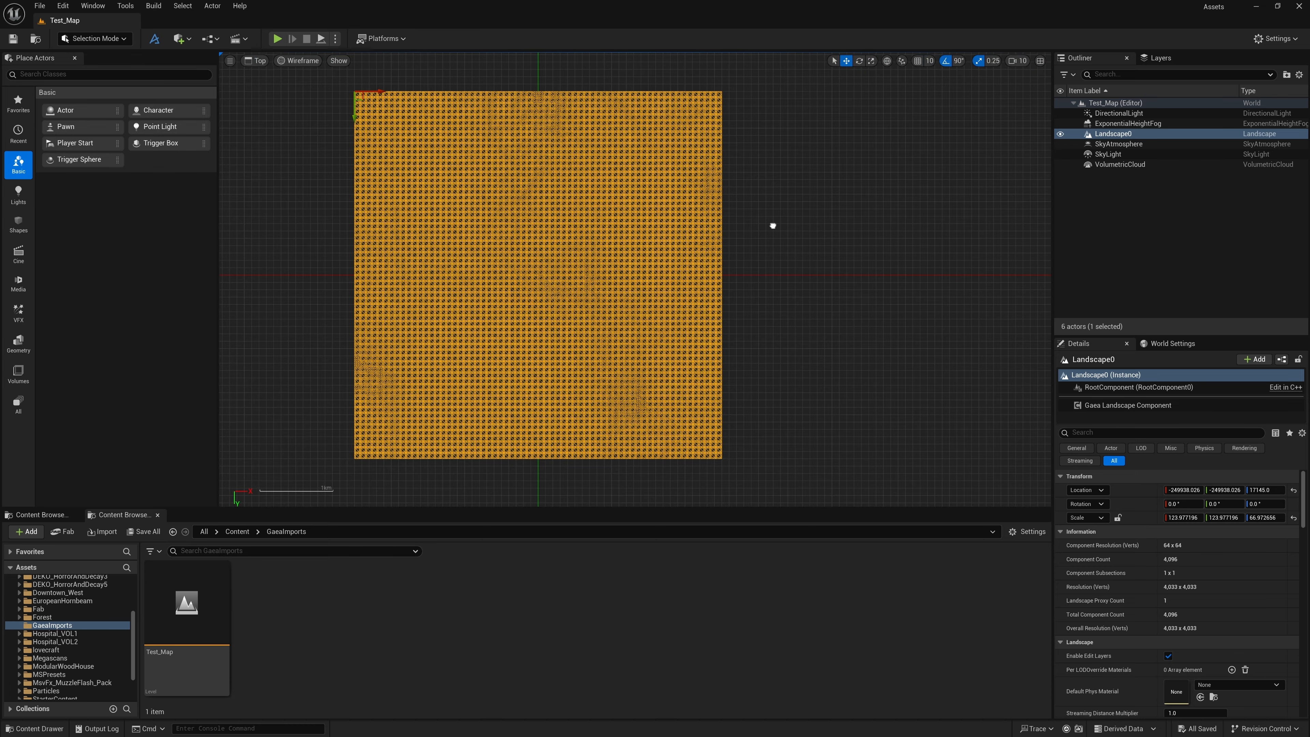
{"action": "right_click_drag", "start_coordinate": [771, 225], "coordinate": [804, 223]}
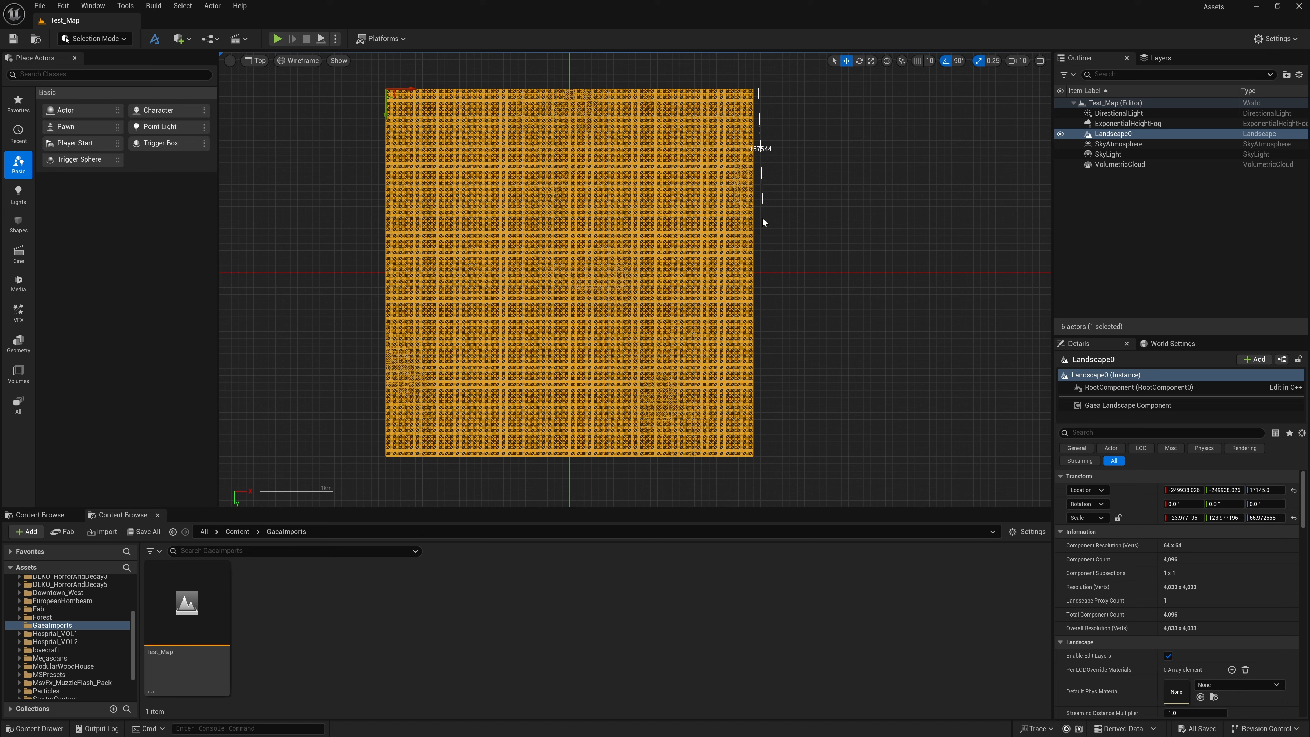
{"action": "middle_click_drag", "start_coordinate": [763, 220], "coordinate": [759, 458]}
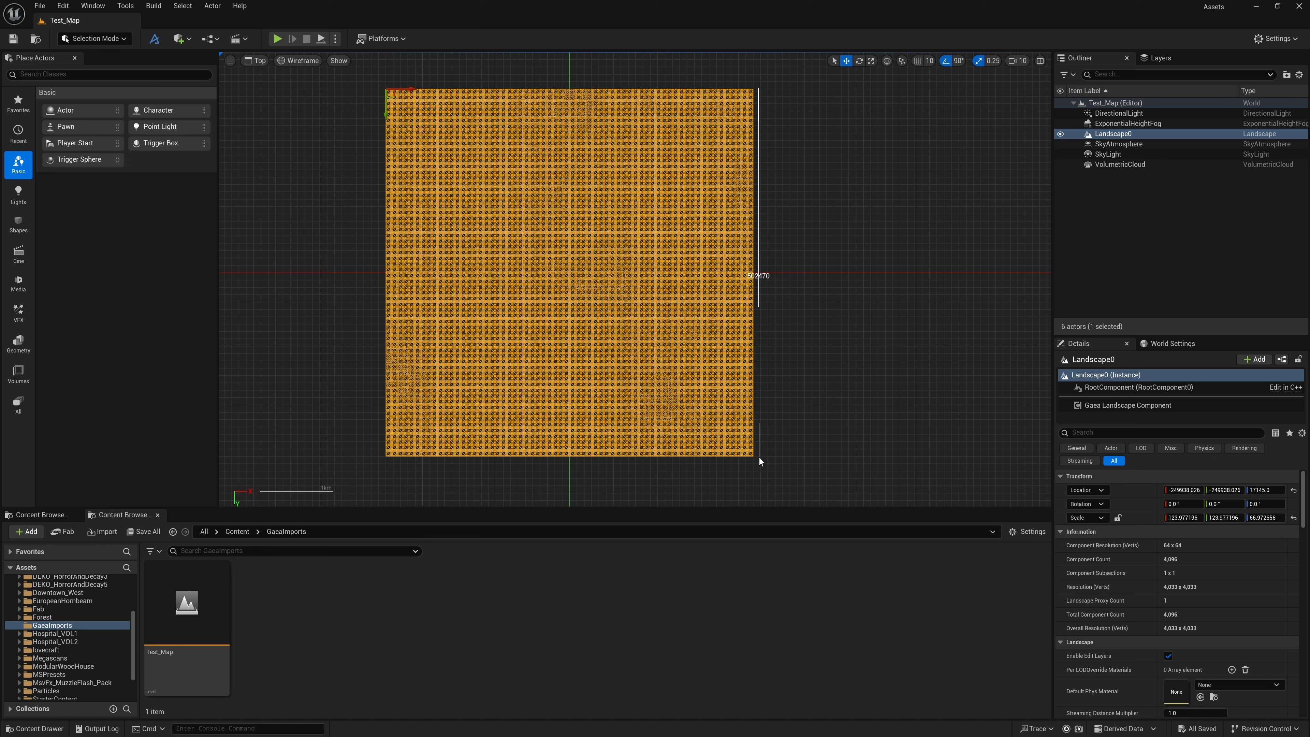
{"action": "middle_click_drag", "start_coordinate": [759, 458], "coordinate": [760, 458]}
{"action": "middle_click_drag", "start_coordinate": [760, 458], "coordinate": [760, 458]}
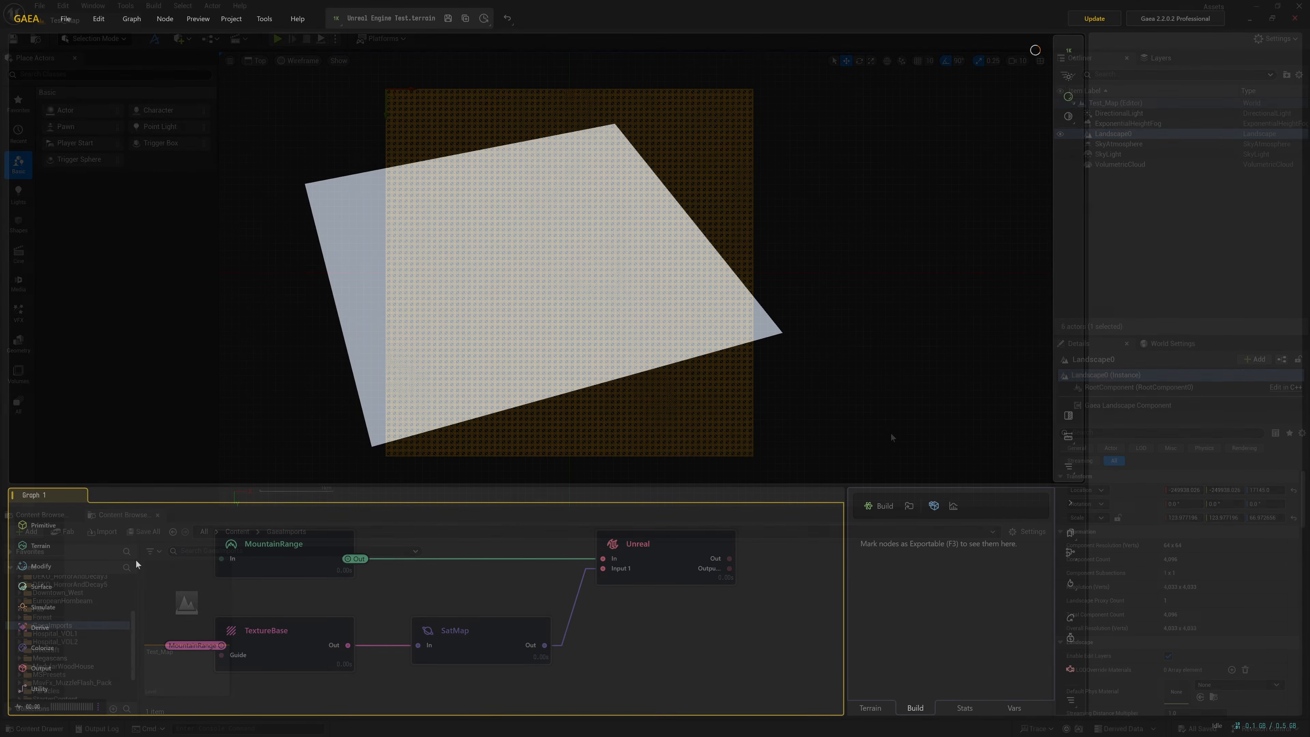
In Gaea, delete the Unreal output node from the graph
{"action": "left_click", "coordinate": [323, 566]}
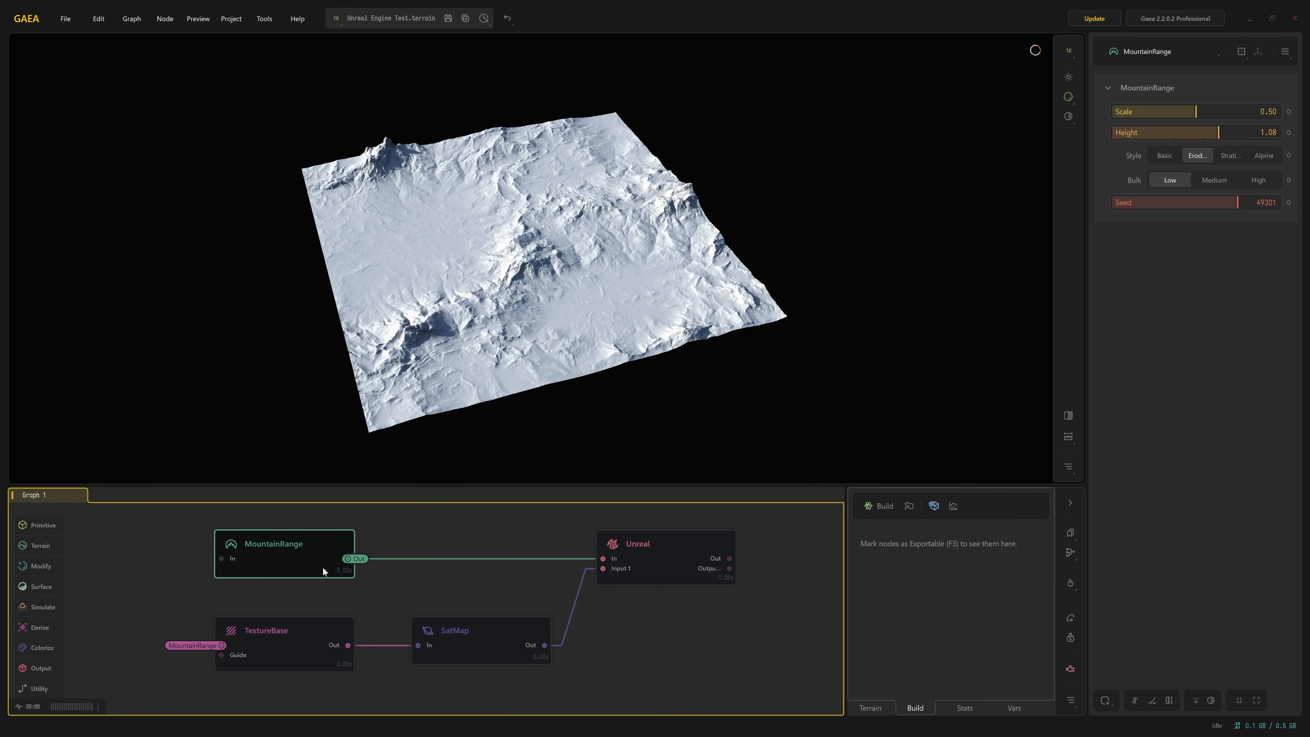
{"action": "left_click", "coordinate": [668, 556]}
{"action": "key", "text": "Delete"}
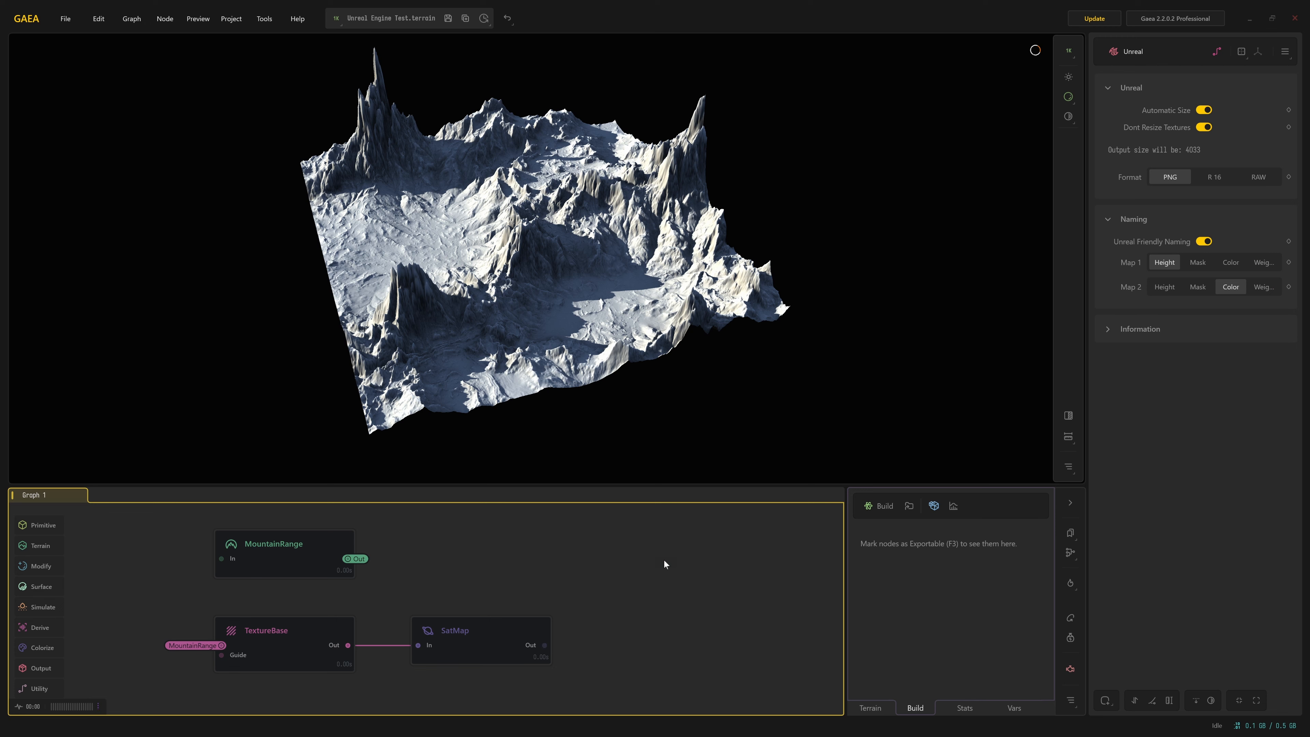
Mark the MountainRange and SatMap nodes for export
{"action": "left_click", "coordinate": [306, 561]}
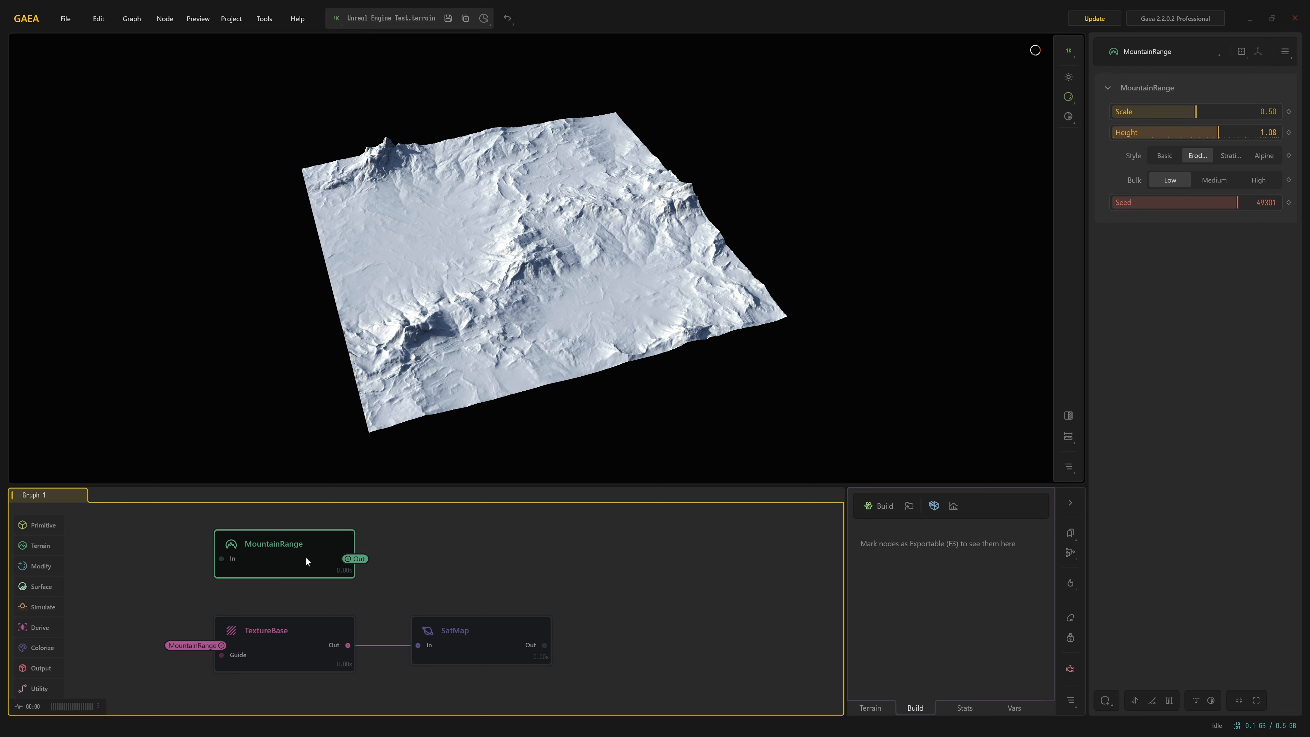
{"action": "right_click", "coordinate": [305, 556]}
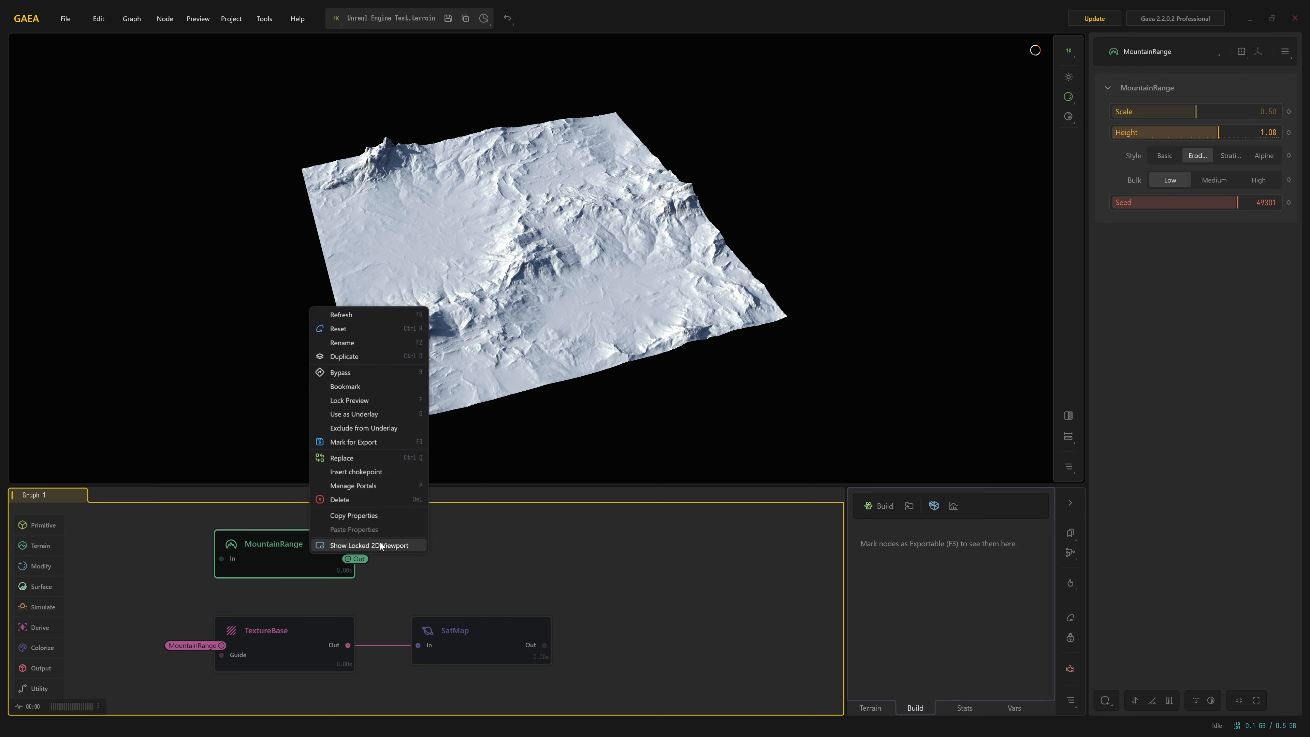
{"action": "left_click", "coordinate": [364, 443]}
{"action": "right_click", "coordinate": [486, 651]}
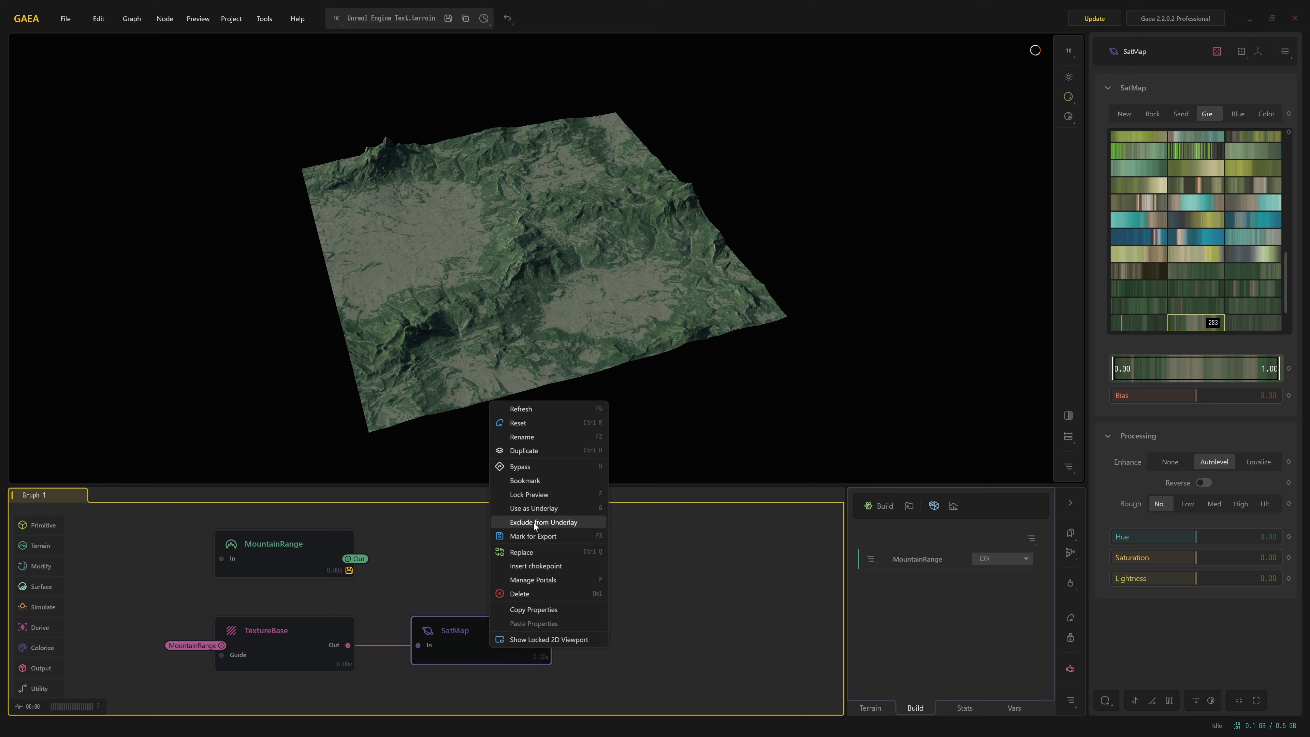
{"action": "left_click", "coordinate": [547, 537]}
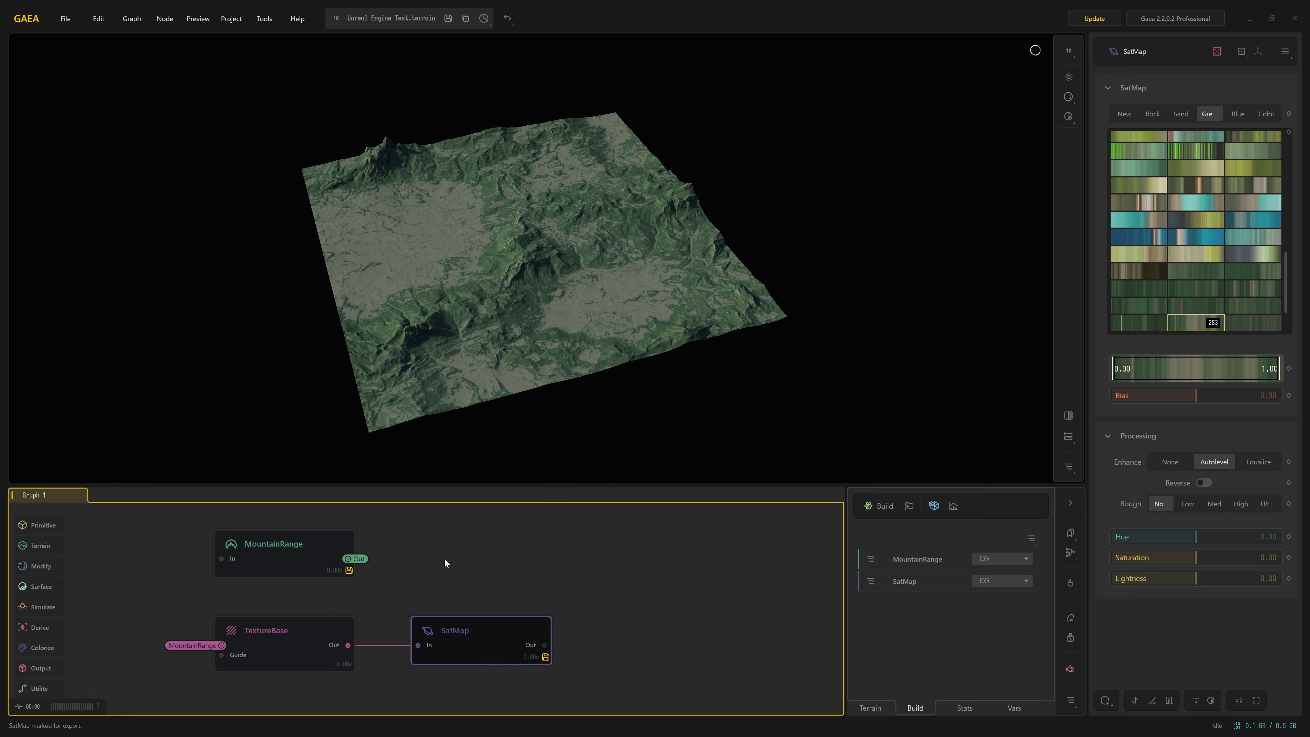
Set the export format of both MountainRange and SatMap to PNG16
{"action": "left_click", "coordinate": [993, 560]}
{"action": "left_click", "coordinate": [997, 645]}
{"action": "left_click", "coordinate": [997, 587]}
{"action": "left_click", "coordinate": [1003, 639]}
{"action": "left_click", "coordinate": [291, 551]}
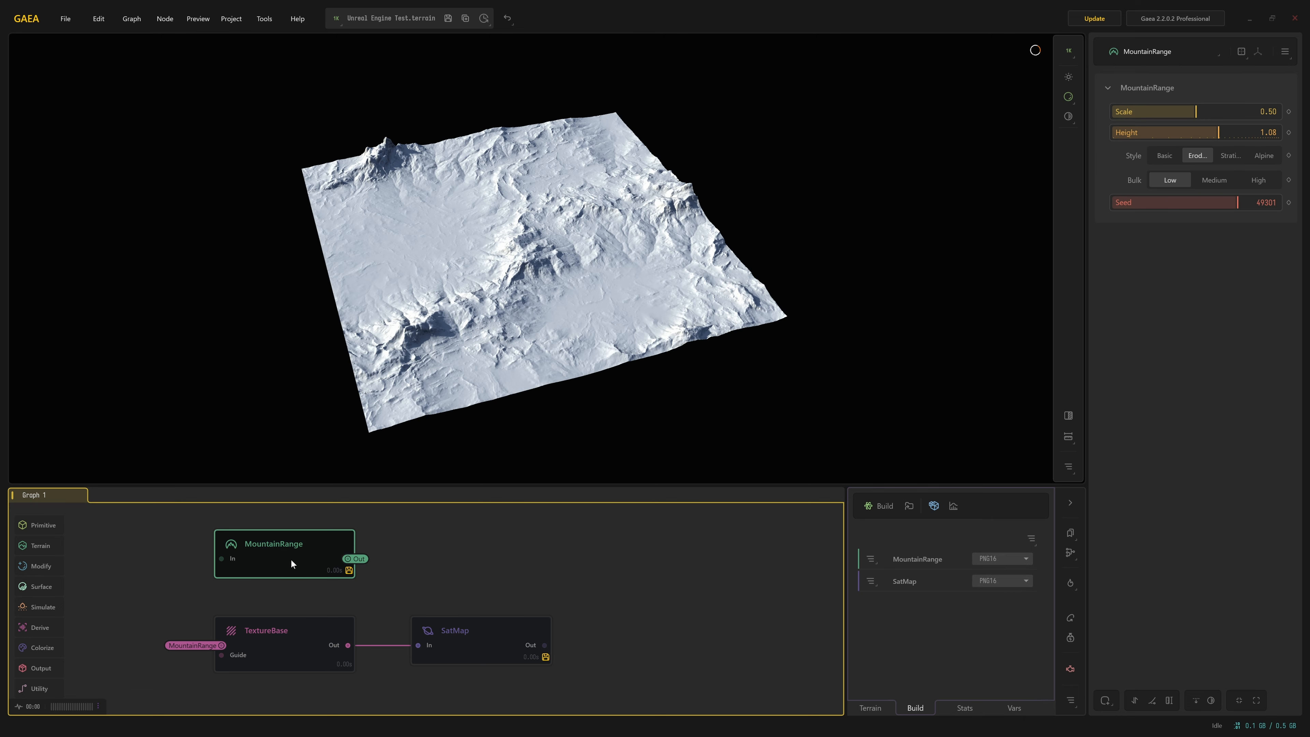
Configure the build settings with a 4K (4096) resolution and the file overwrite mode set to Increment
{"action": "left_click", "coordinate": [934, 503]}
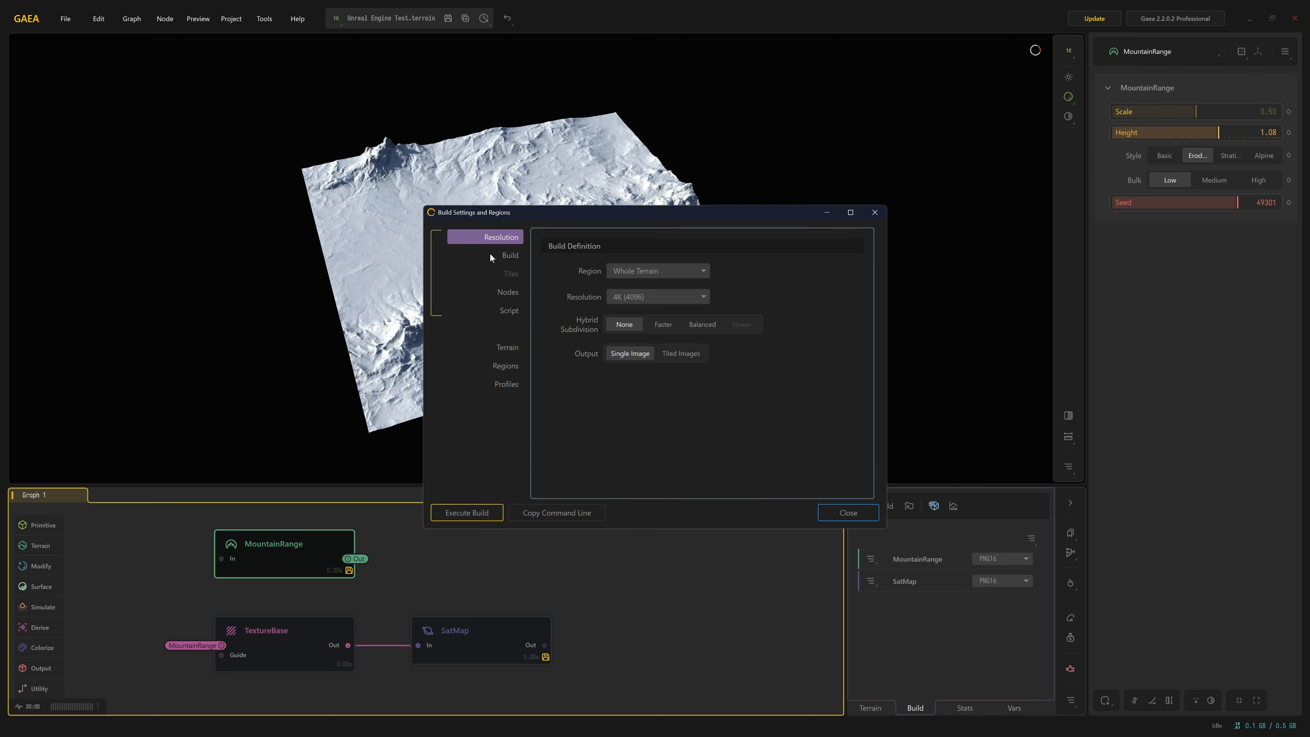
{"action": "left_click", "coordinate": [643, 300]}
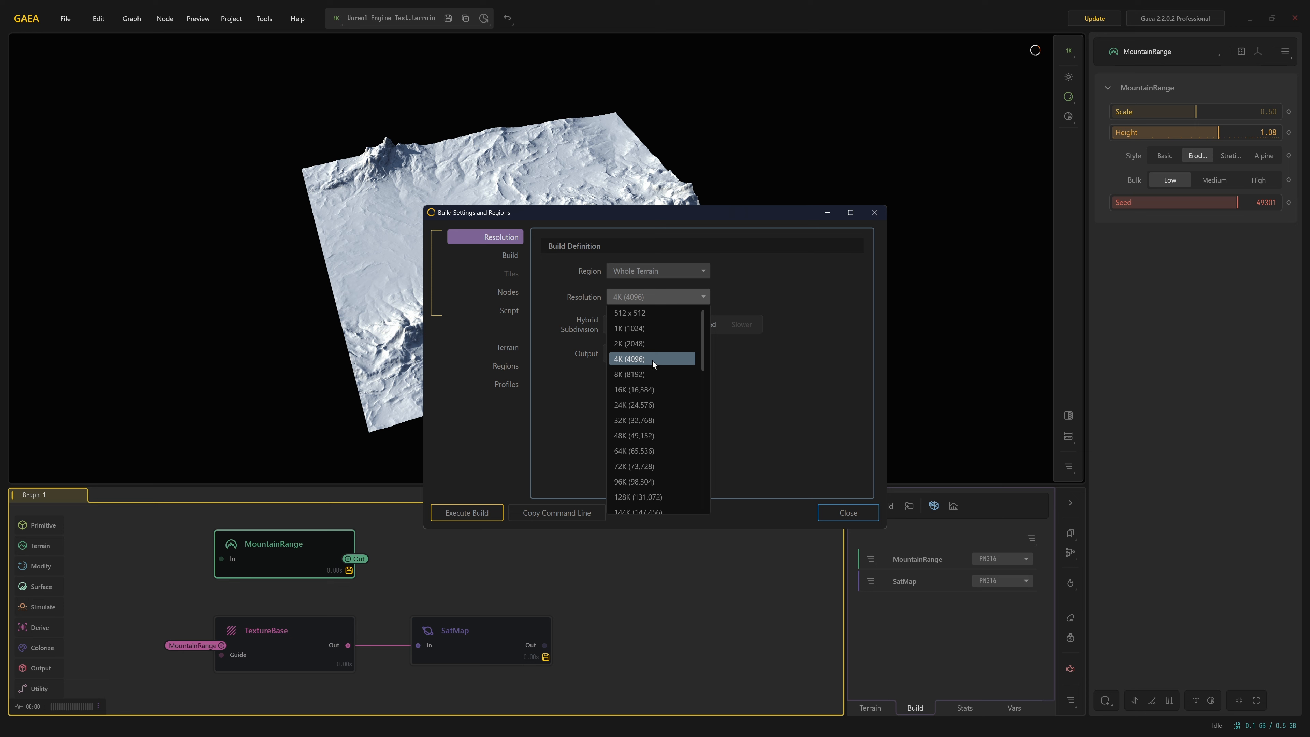
{"action": "left_click", "coordinate": [652, 361]}
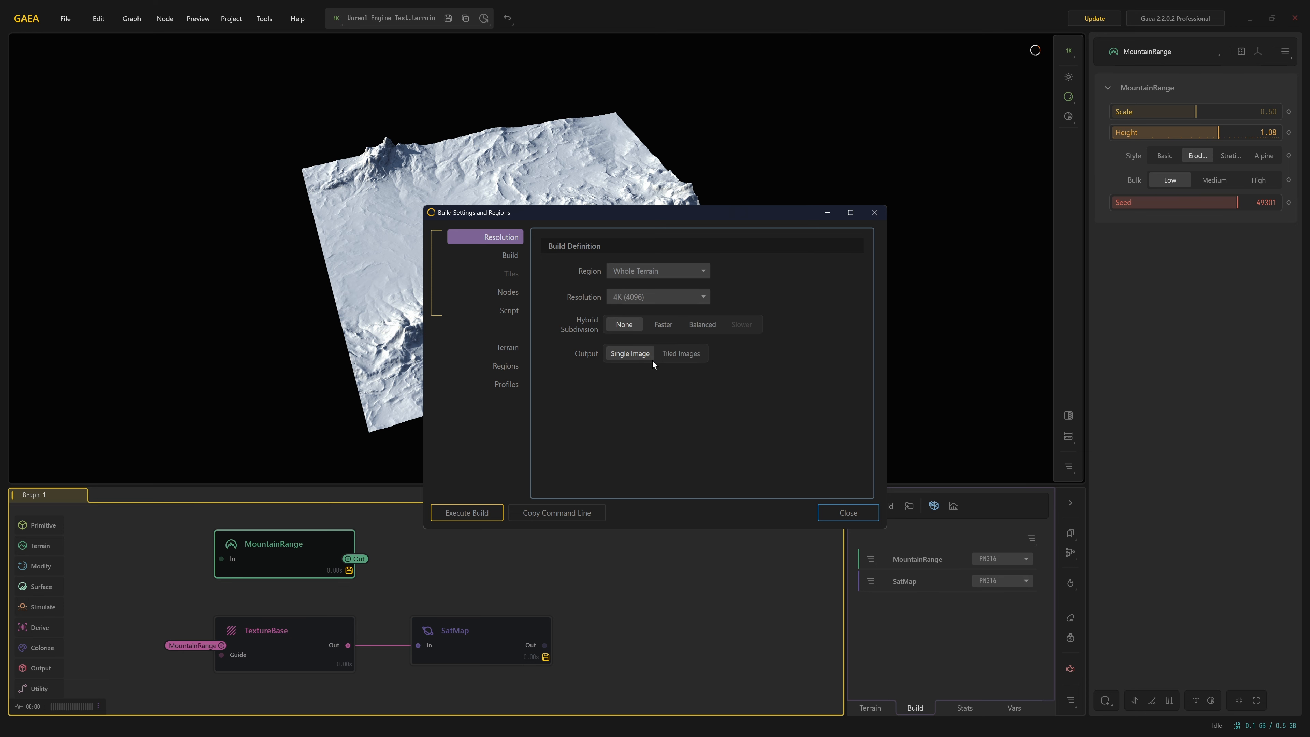
{"action": "left_click", "coordinate": [487, 253]}
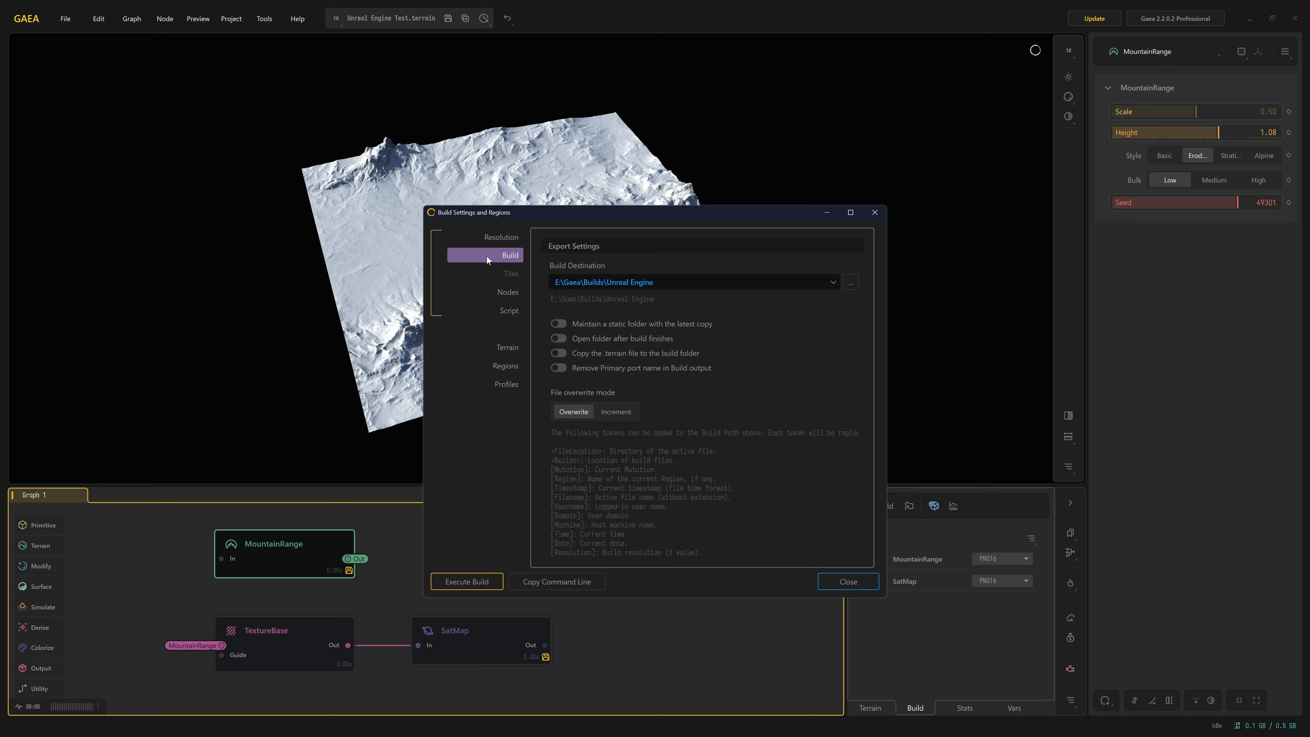
{"action": "left_click", "coordinate": [611, 413]}
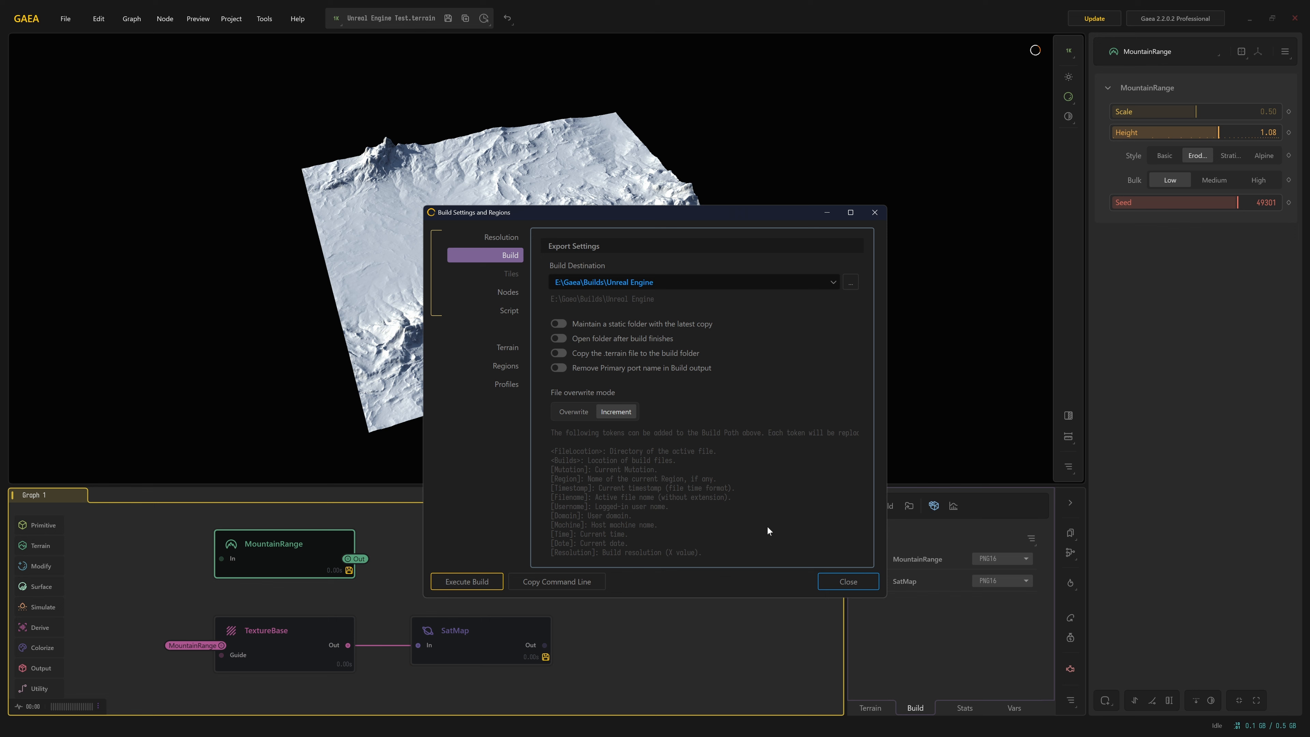
{"action": "left_click", "coordinate": [848, 583]}
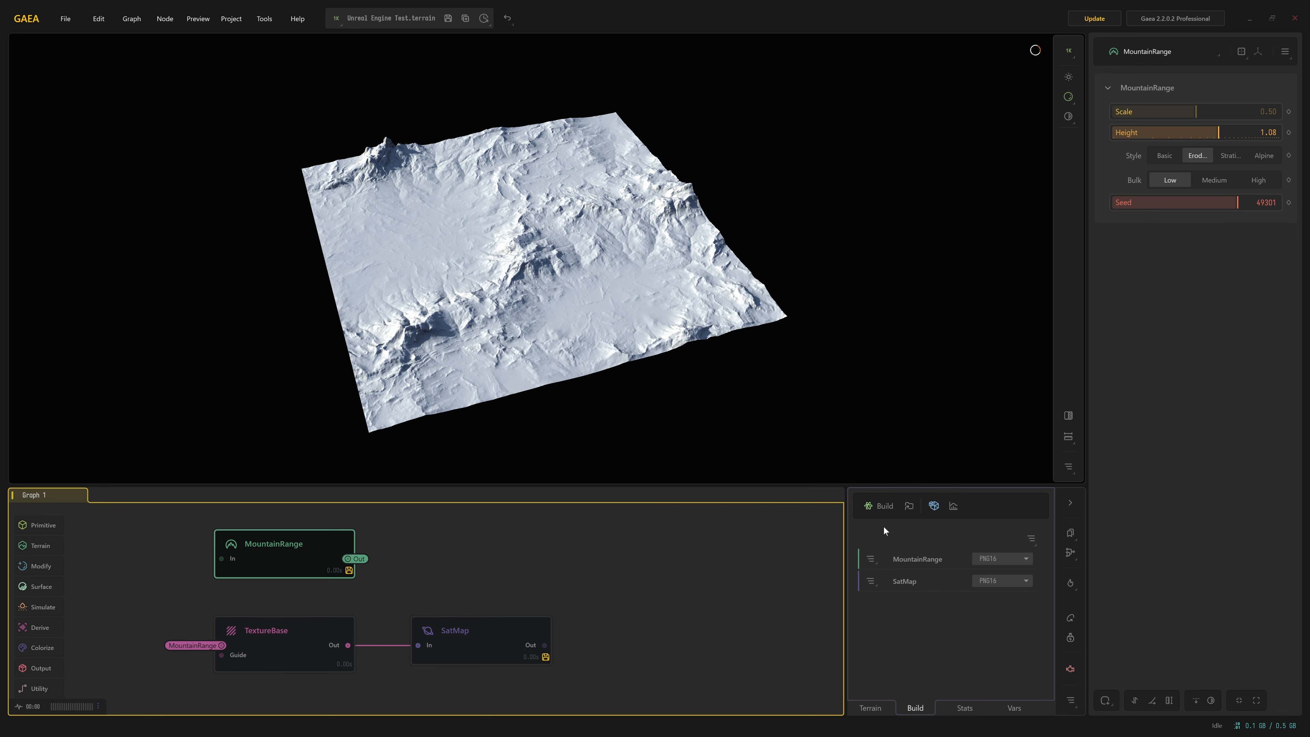
Build the marked nodes, open the output folder and check the dimensions of MountainRange_Out.png
{"action": "left_click", "coordinate": [873, 505]}
{"action": "left_click", "coordinate": [647, 353]}
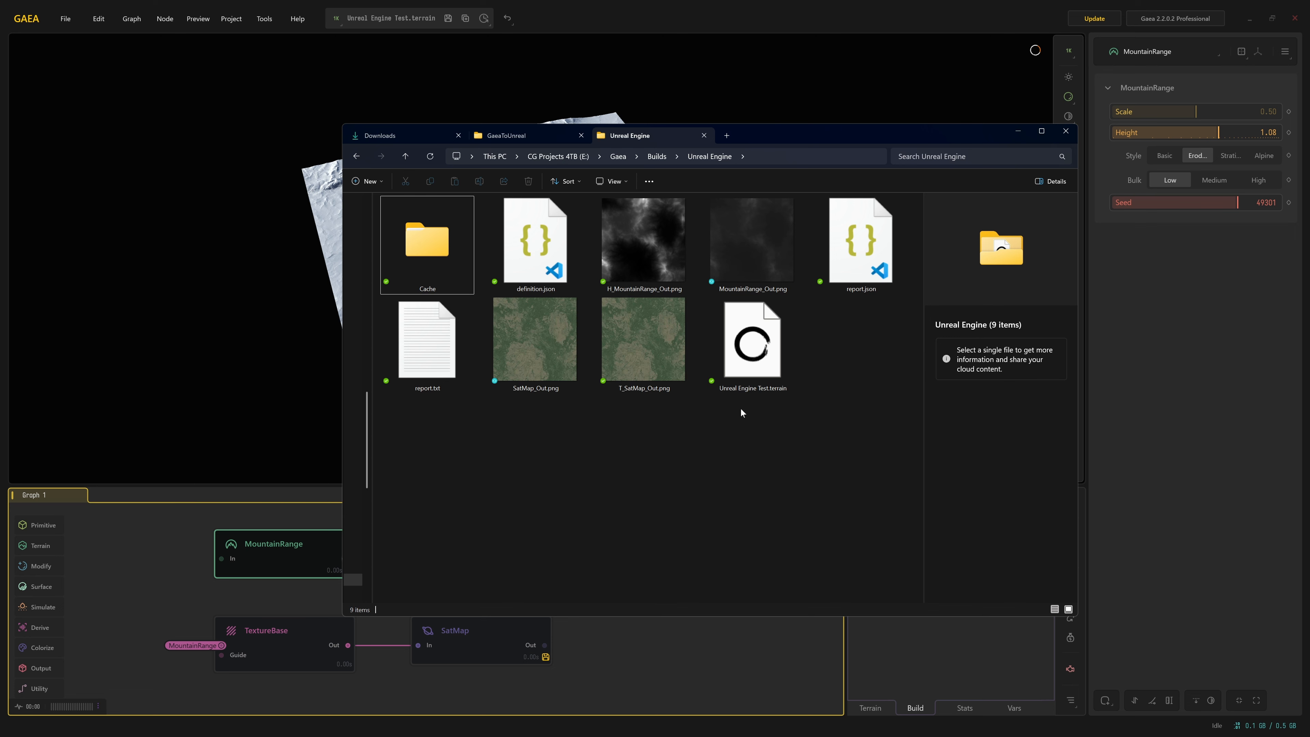
{"action": "left_click", "coordinate": [731, 210]}
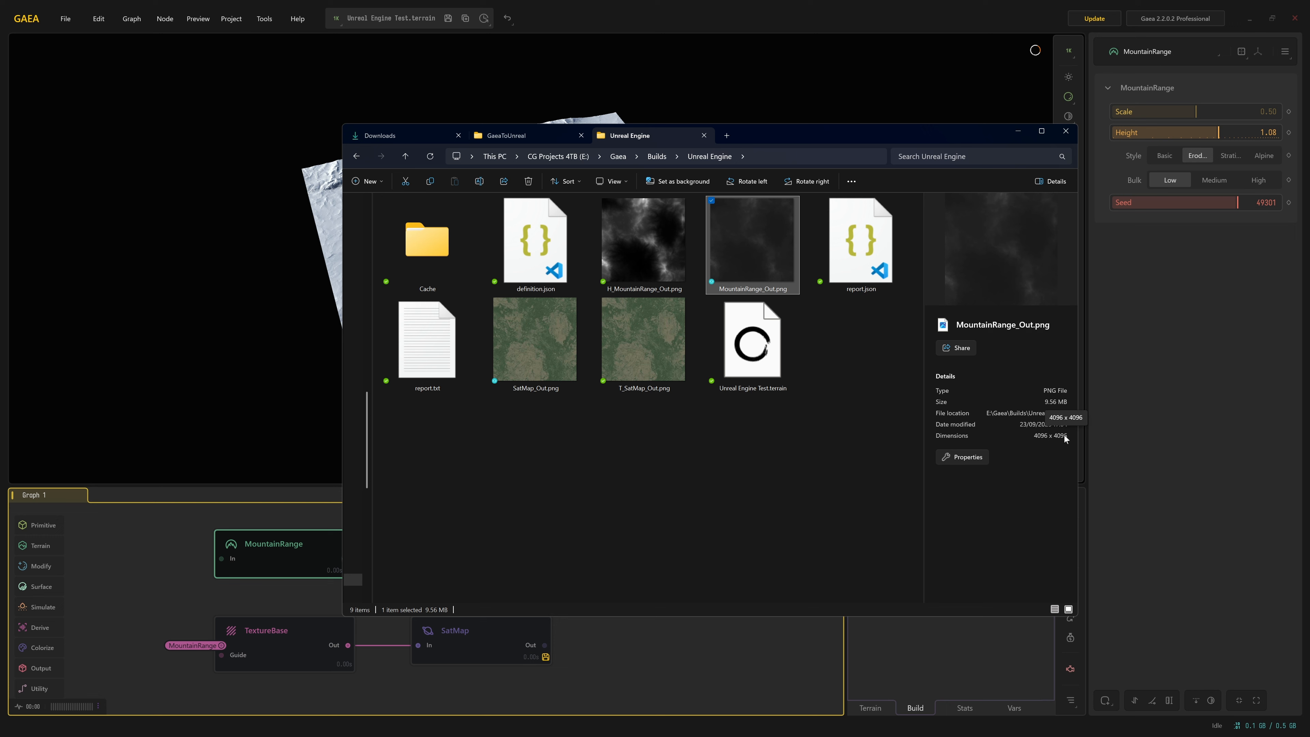
Check the file details and dimensions of SatMap_Out.png and MountainRange_Out.png in the build folder
{"action": "left_click", "coordinate": [539, 356]}
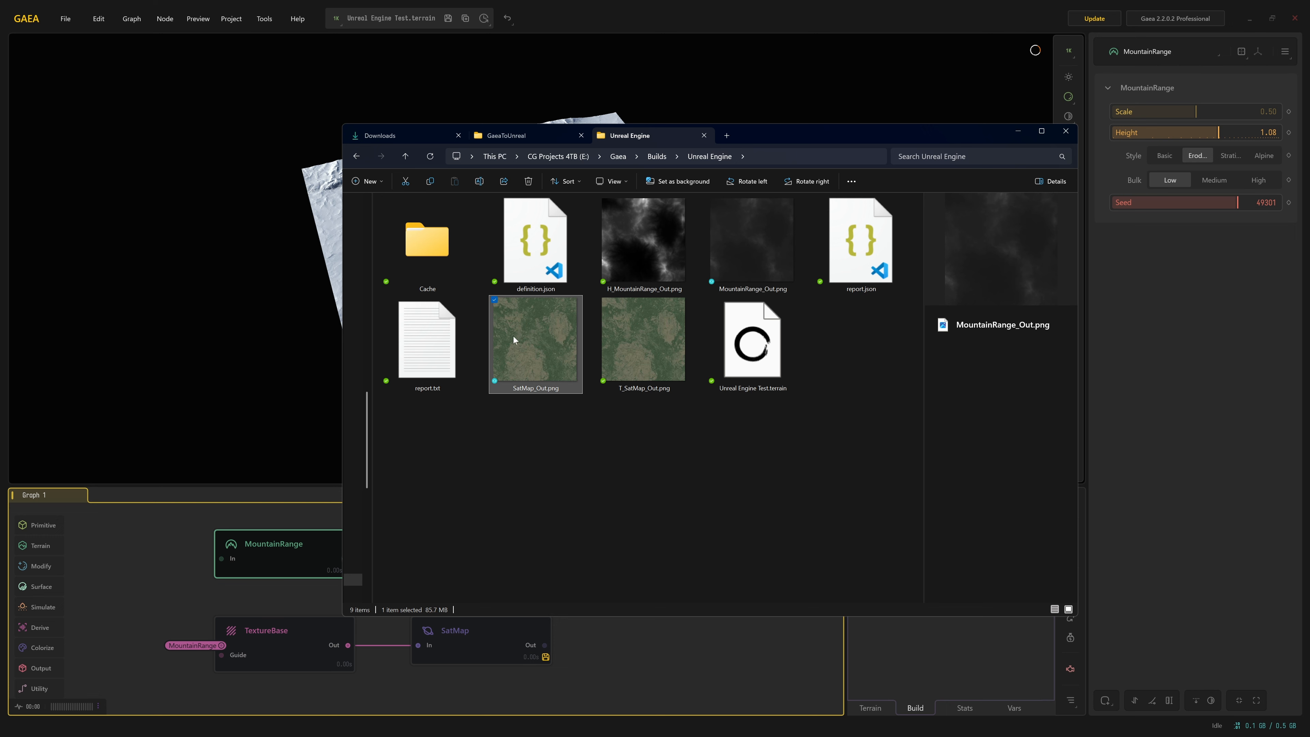
{"action": "left_click", "coordinate": [779, 279]}
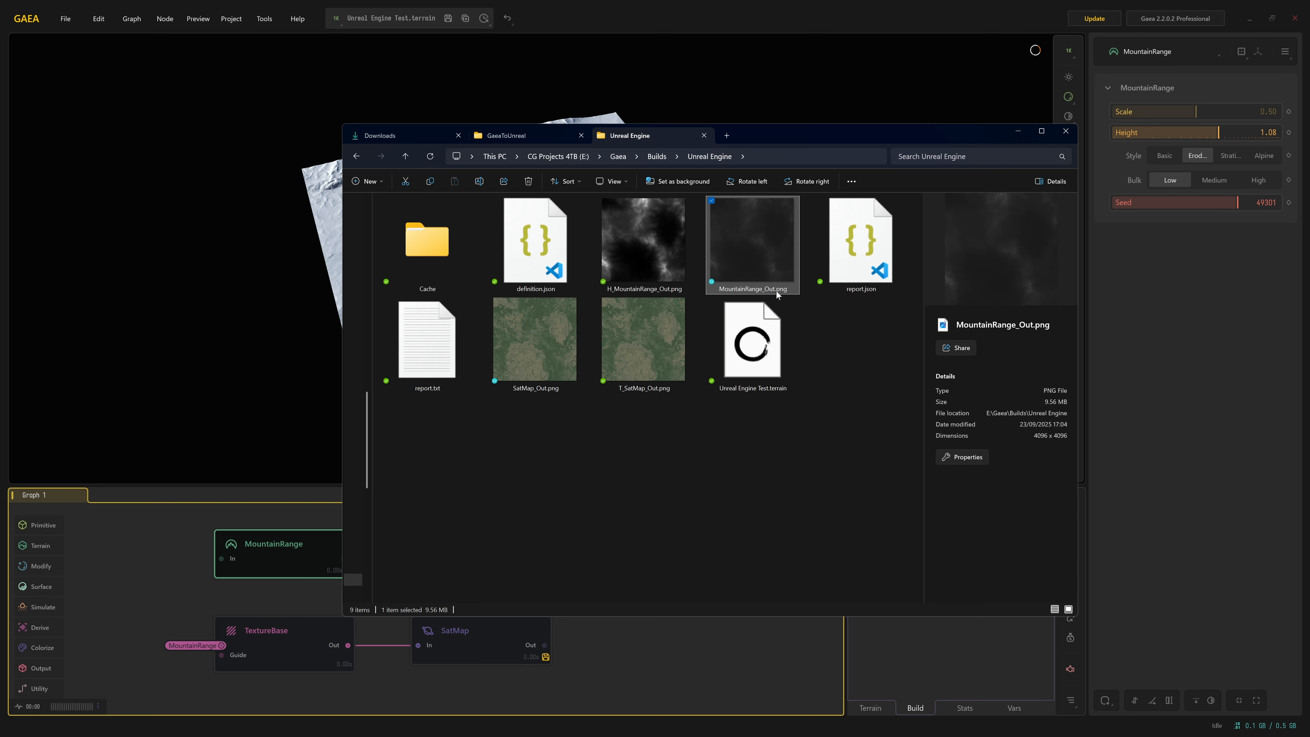
{"action": "left_click", "coordinate": [572, 318]}
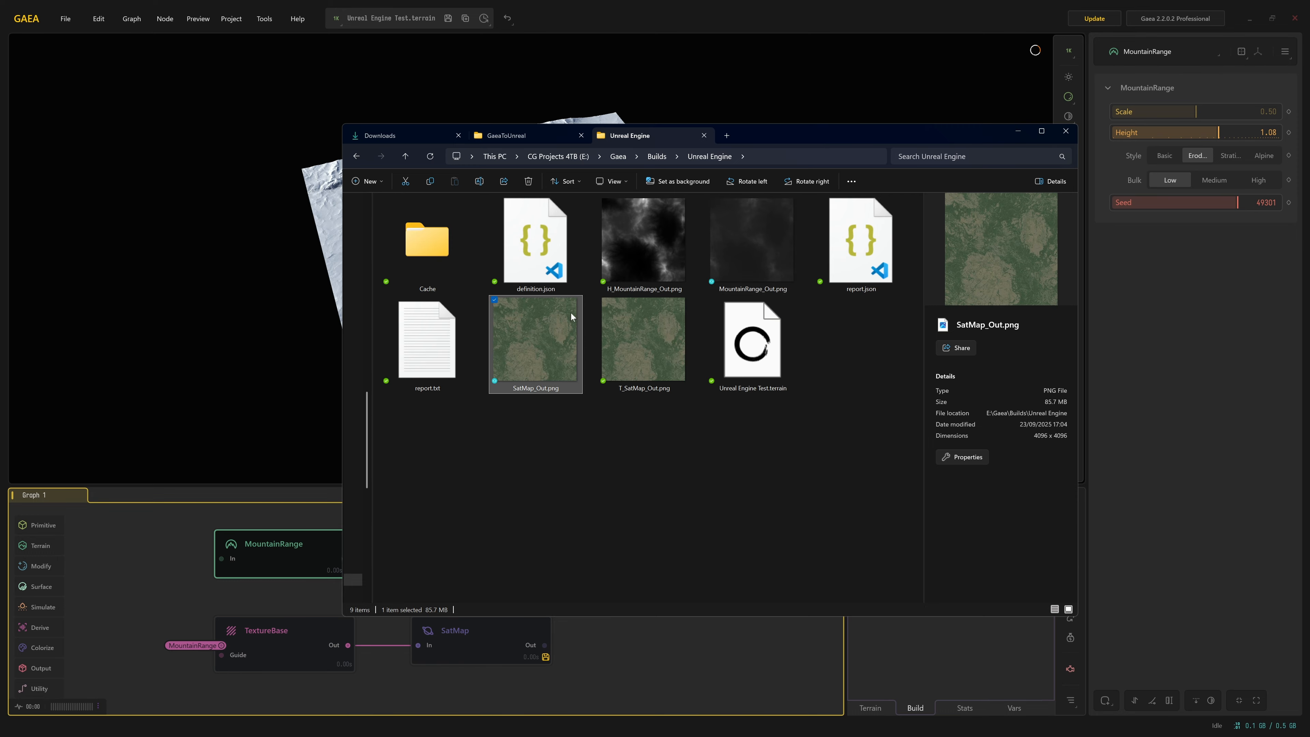
{"action": "left_click", "coordinate": [773, 259]}
Switch to Unreal Engine and show the existing landscape in the Perspective view
{"action": "key", "text": "alt+Tab"}
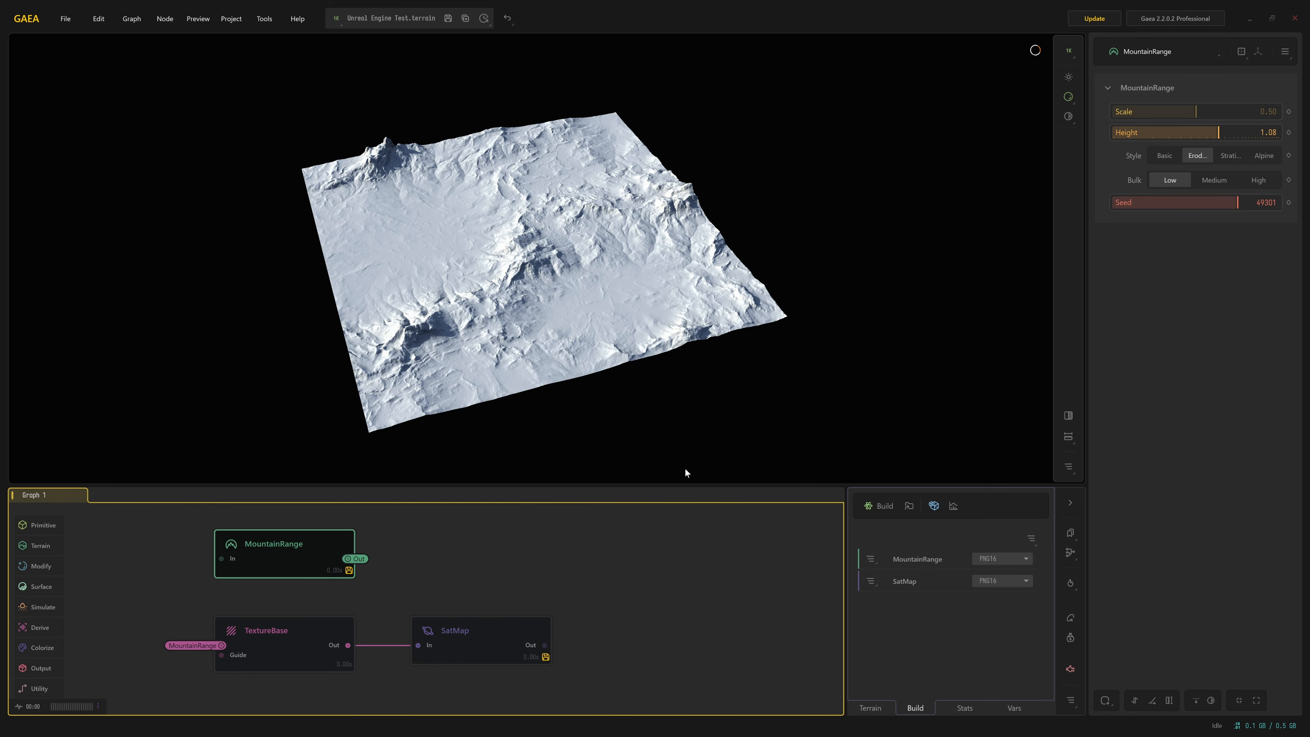
{"action": "key", "text": "super"}
{"action": "left_click", "coordinate": [882, 721]}
{"action": "right_click_drag", "start_coordinate": [744, 207], "coordinate": [732, 242]}
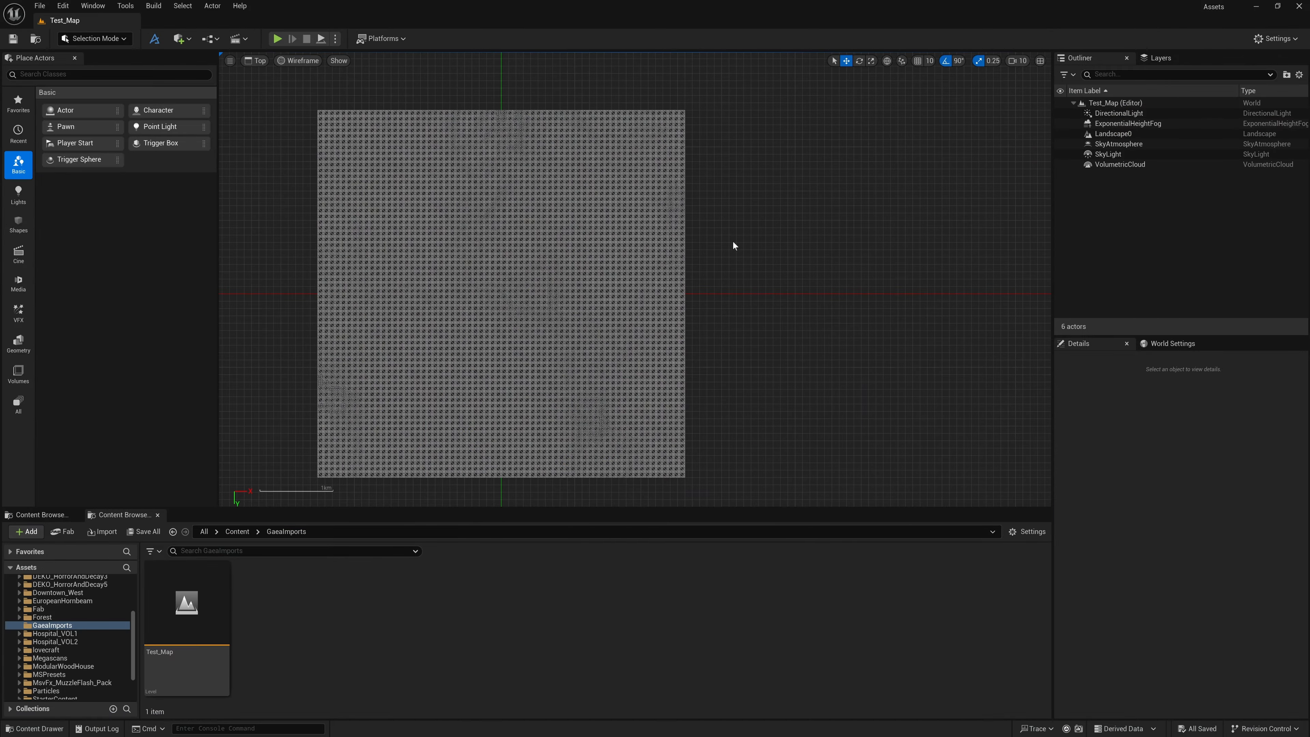
{"action": "left_click", "coordinate": [262, 62]}
{"action": "left_click", "coordinate": [279, 79]}
{"action": "mouse_move", "coordinate": [382, 194]}
{"action": "right_mouse_down"}
{"action": "mouse_move", "coordinate": [384, 160]}
{"action": "mouse_move", "coordinate": [400, 183]}
{"action": "right_mouse_up"}
{"action": "key", "text": "s"}
Enter Landscape mode and set up a new landscape with the Import from File option
{"action": "left_click", "coordinate": [114, 39]}
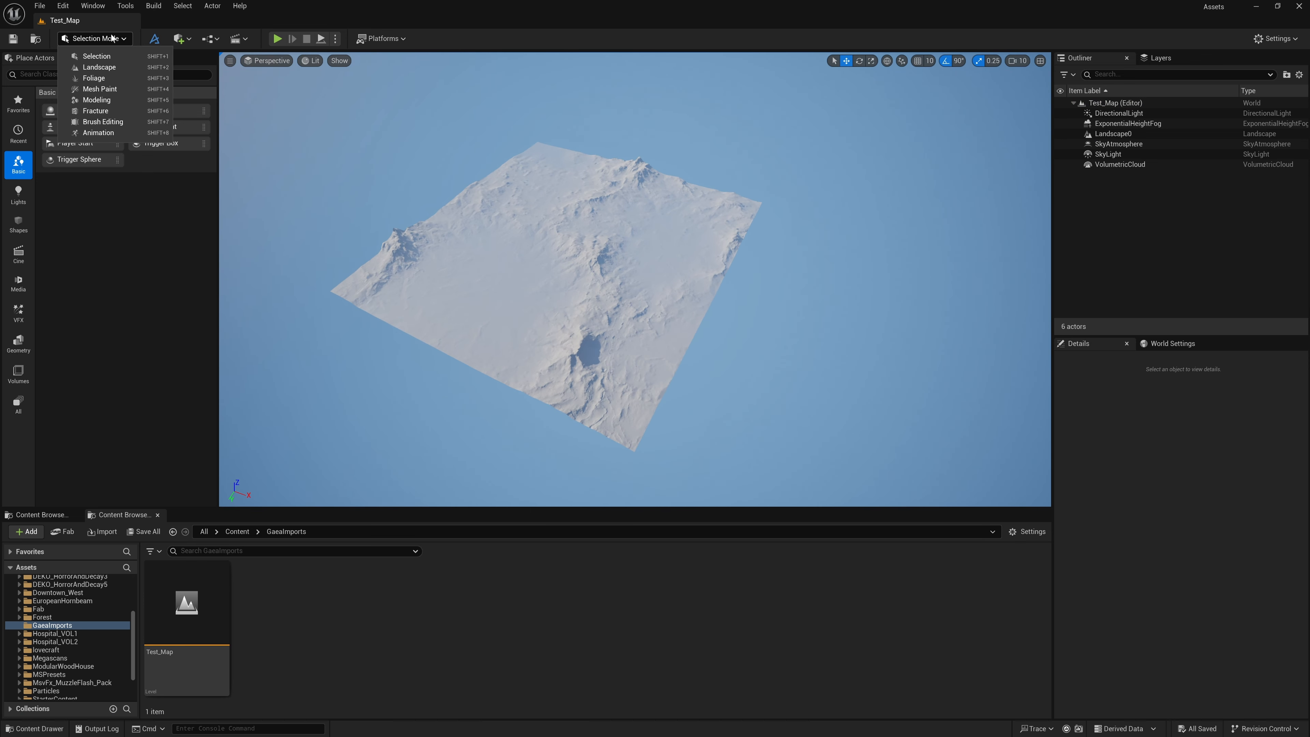
{"action": "left_click", "coordinate": [105, 65]}
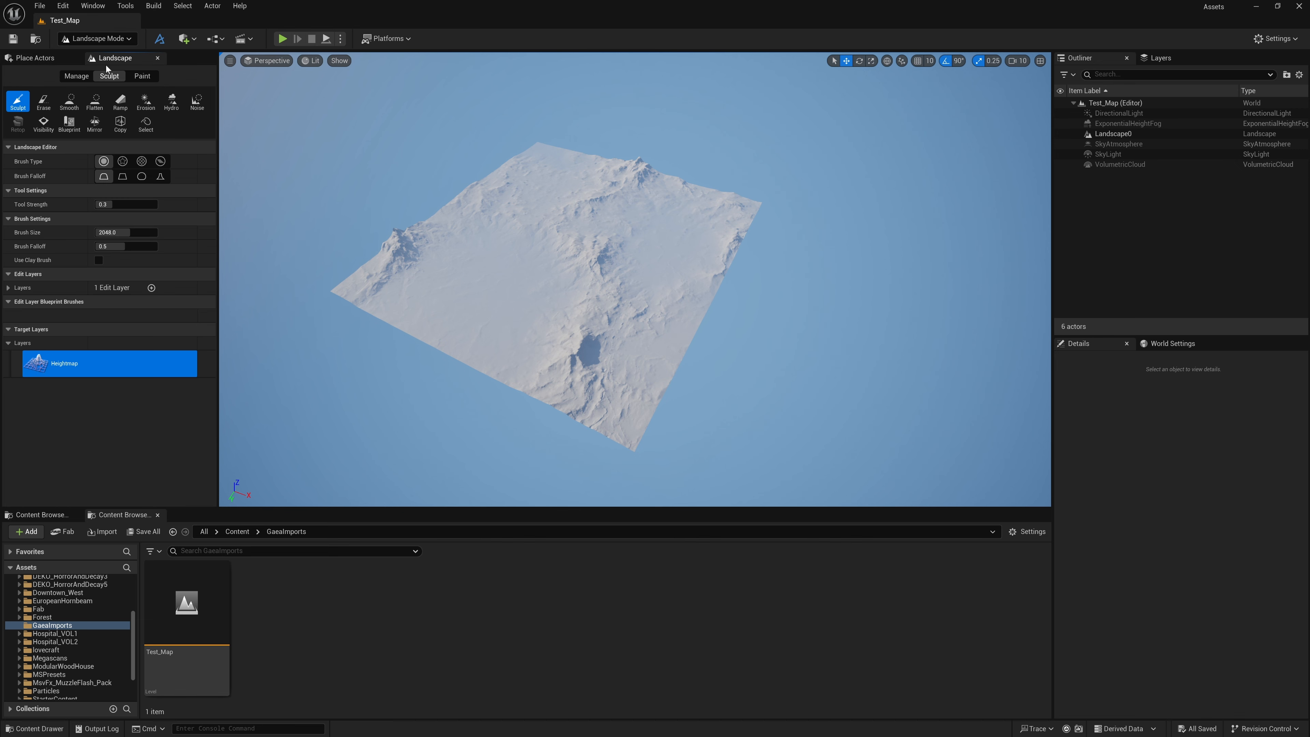
{"action": "left_click", "coordinate": [73, 76]}
{"action": "left_click", "coordinate": [20, 100]}
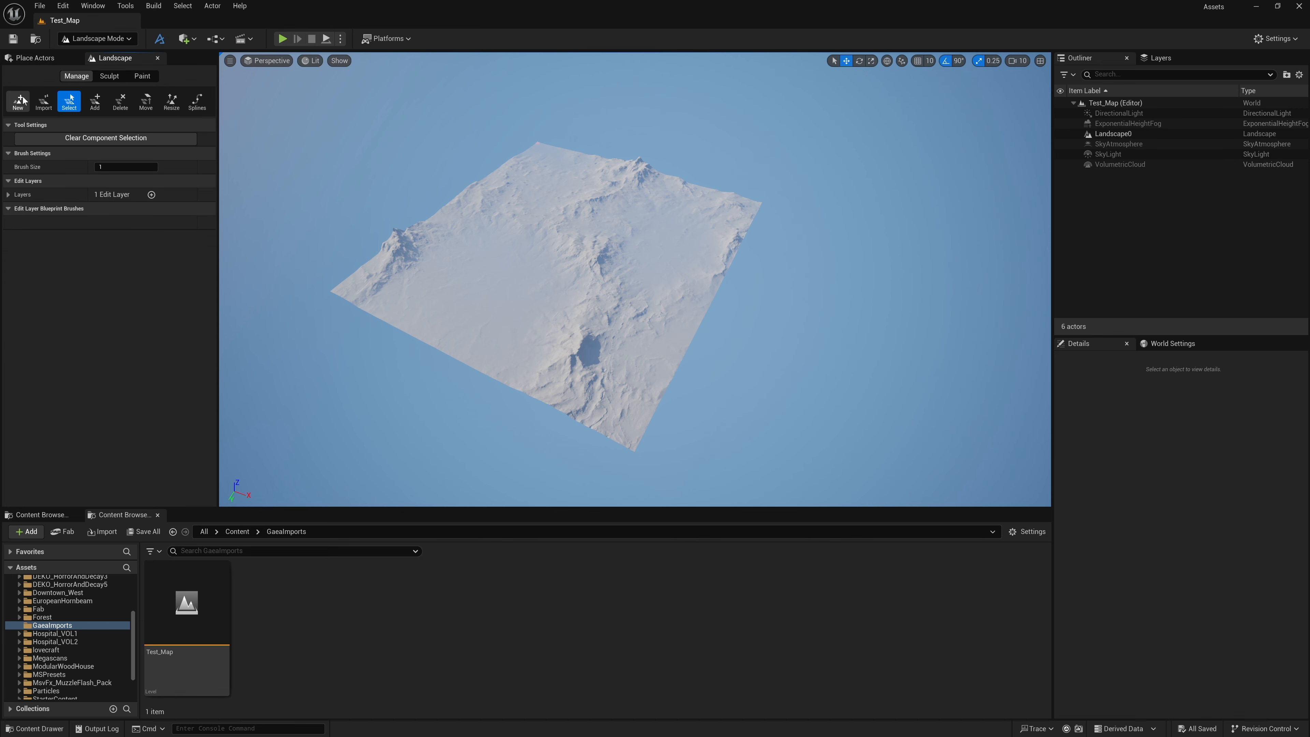
{"action": "left_click", "coordinate": [119, 139]}
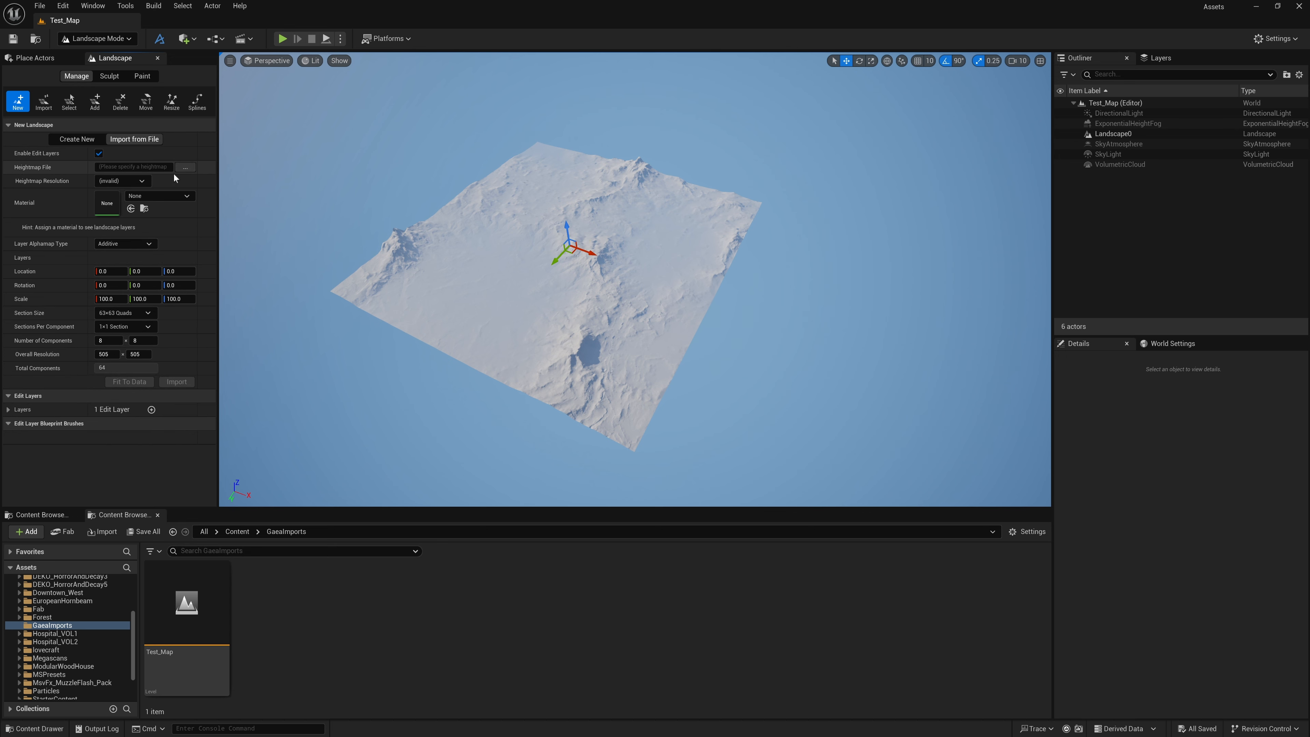
Load MountainRange_Out.png from the Unreal Engine builds folder as the new landscape's heightmap
{"action": "left_click", "coordinate": [185, 168]}
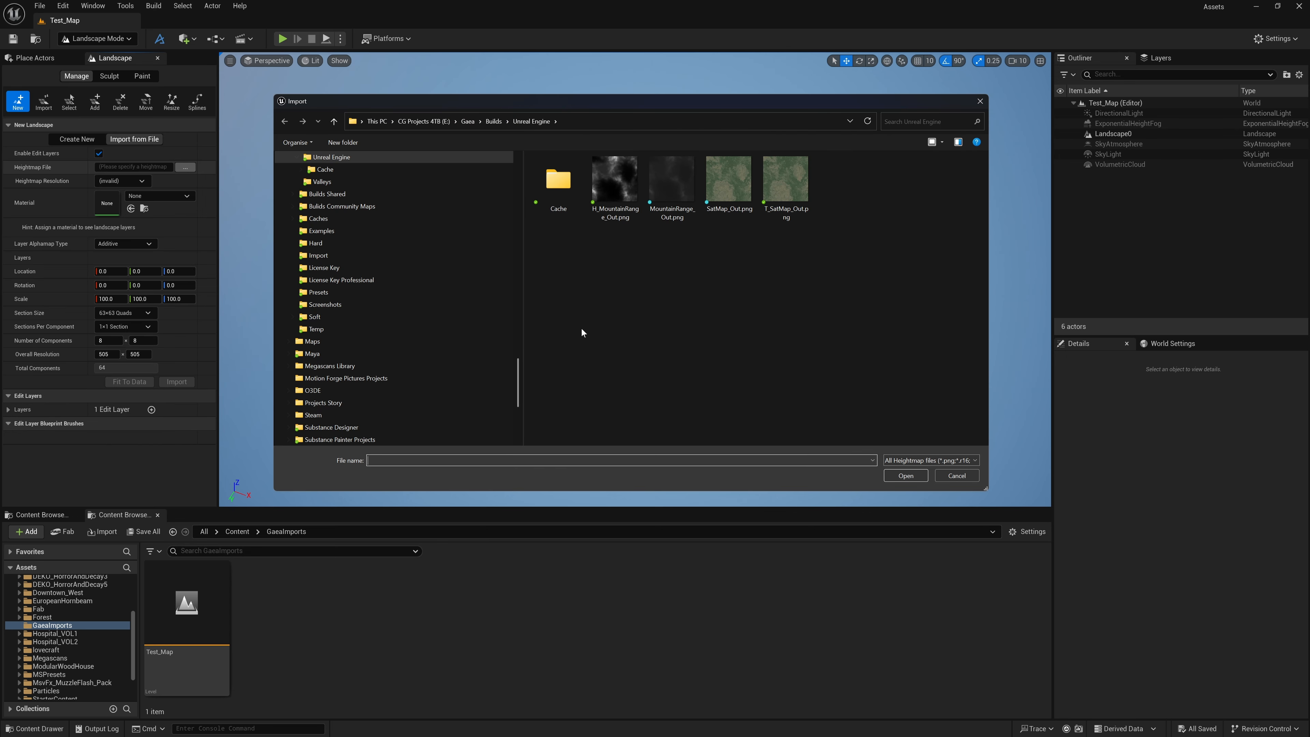
{"action": "left_click", "coordinate": [659, 187]}
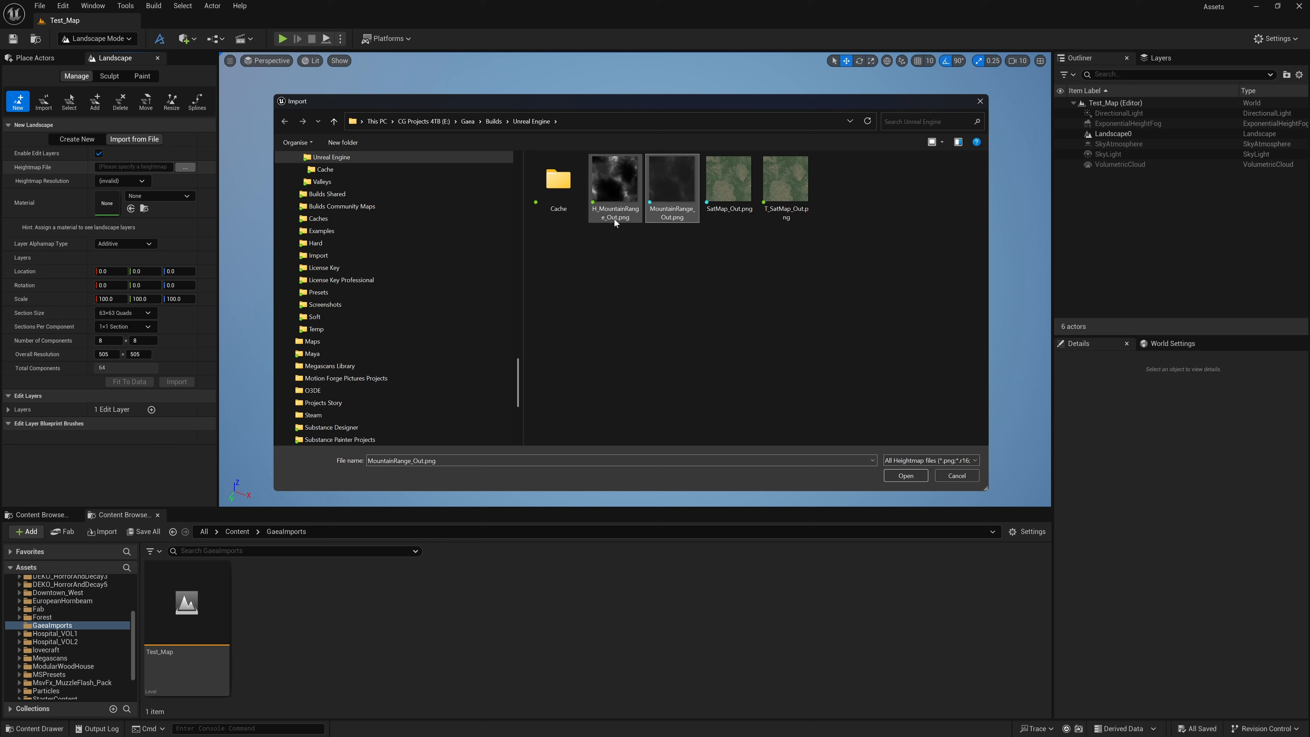
{"action": "left_click", "coordinate": [916, 475]}
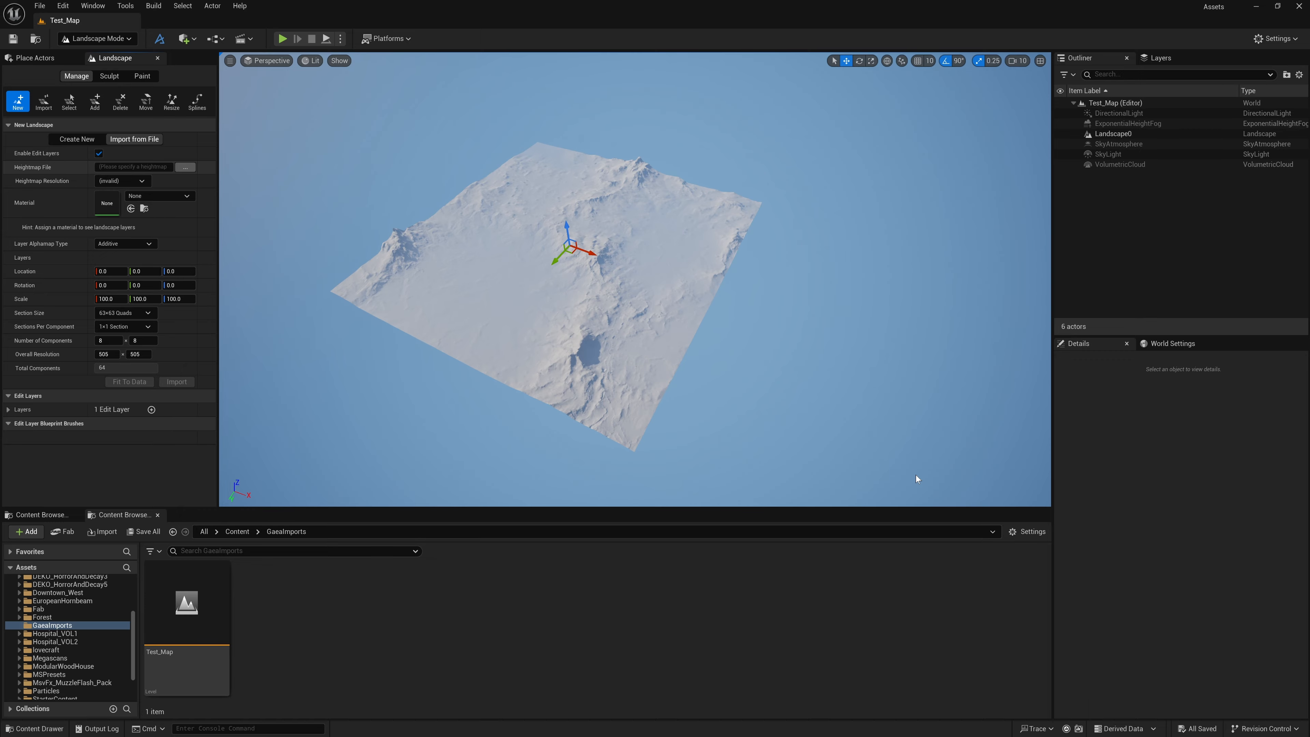
In the Top view, move the new landscape's preview along X to about 467199, beside the existing landscape
{"action": "left_click", "coordinate": [269, 61]}
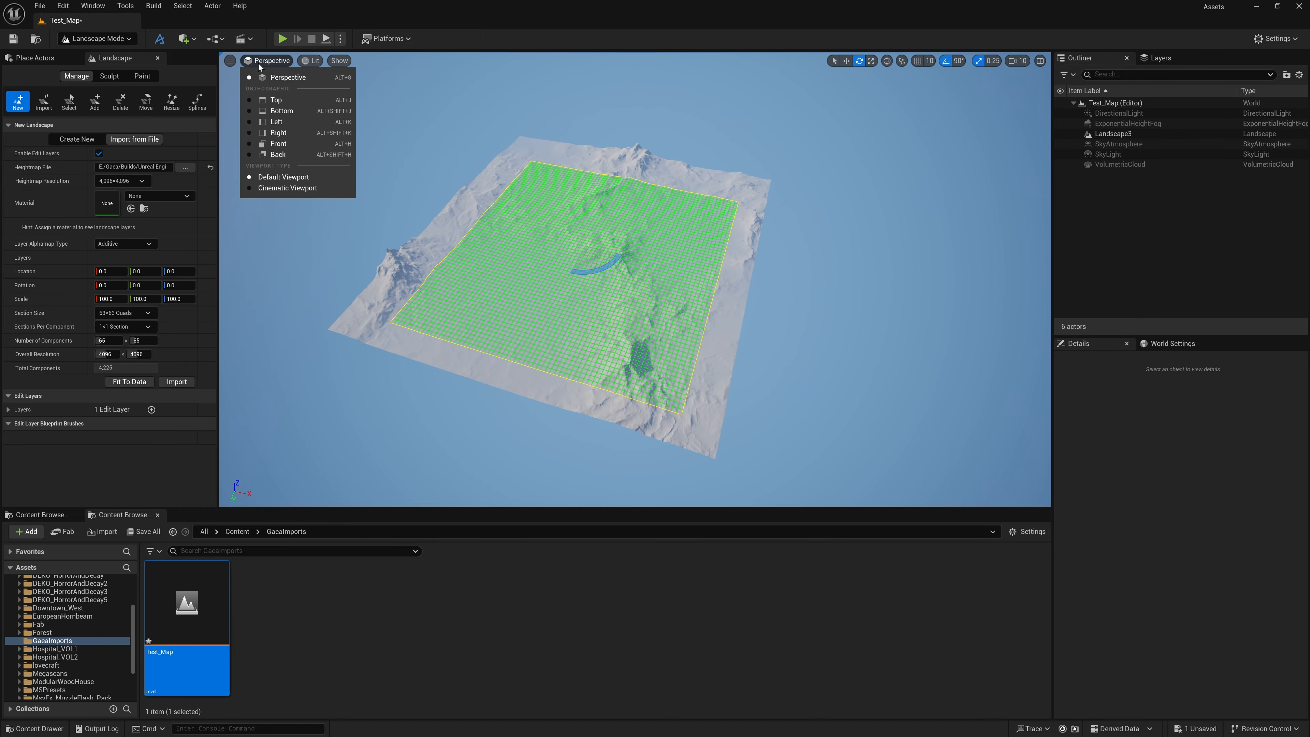
{"action": "left_click", "coordinate": [274, 99]}
{"action": "scroll", "coordinate": [624, 201], "scroll_direction": "down", "scroll_amount": 6}
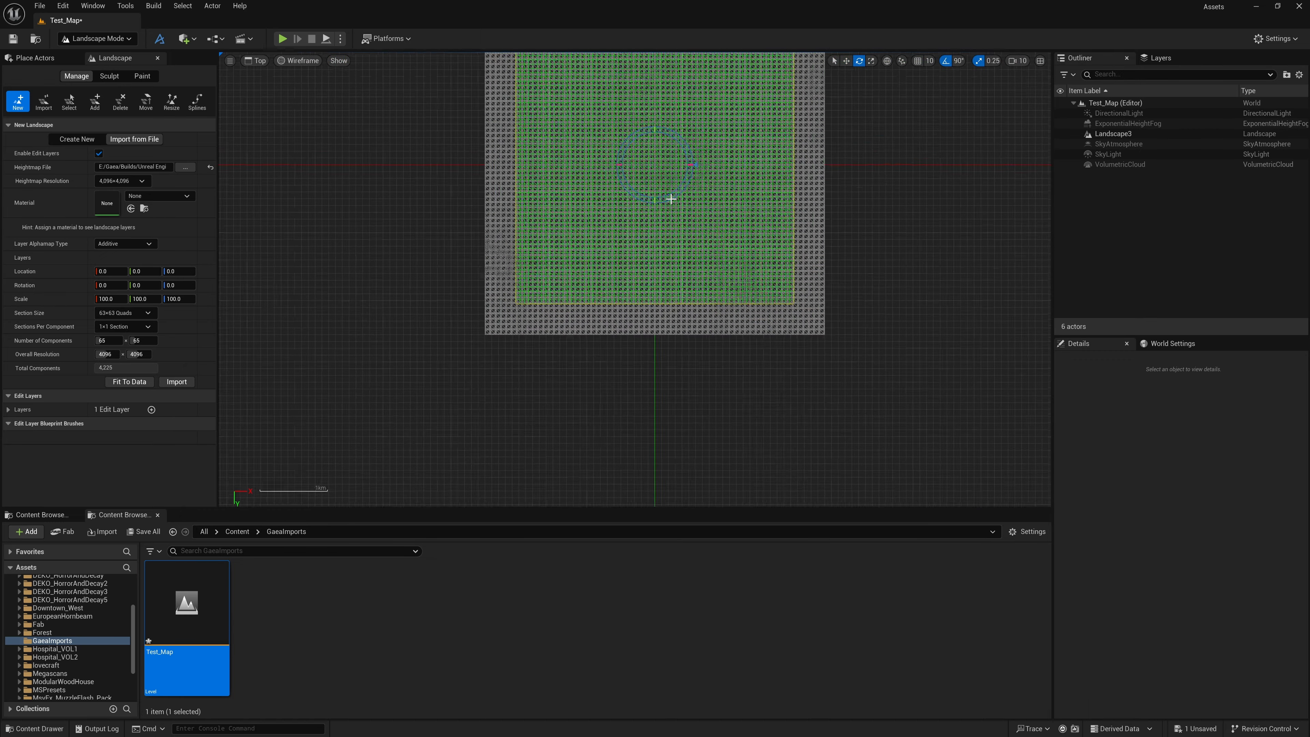
{"action": "scroll", "coordinate": [747, 207], "scroll_direction": "up", "scroll_amount": 2}
{"action": "key", "text": "w"}
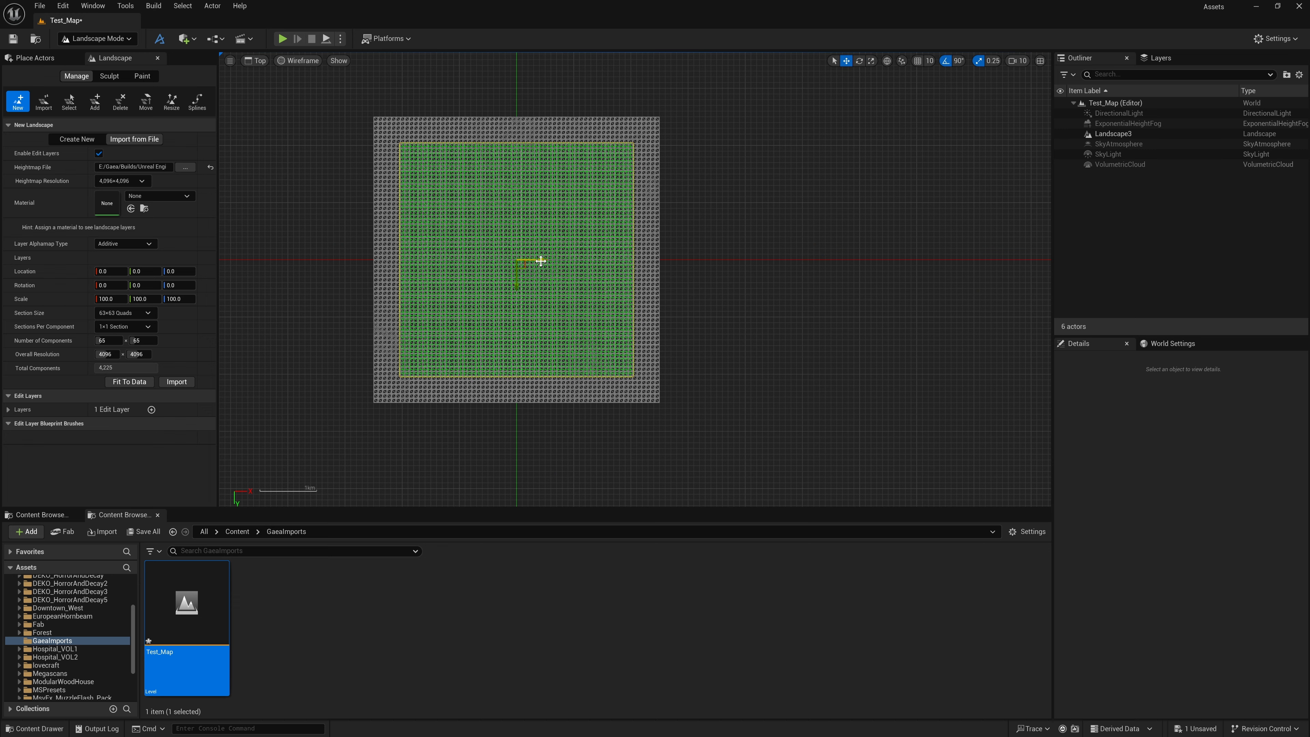
{"action": "left_click_drag", "start_coordinate": [535, 261], "coordinate": [808, 264]}
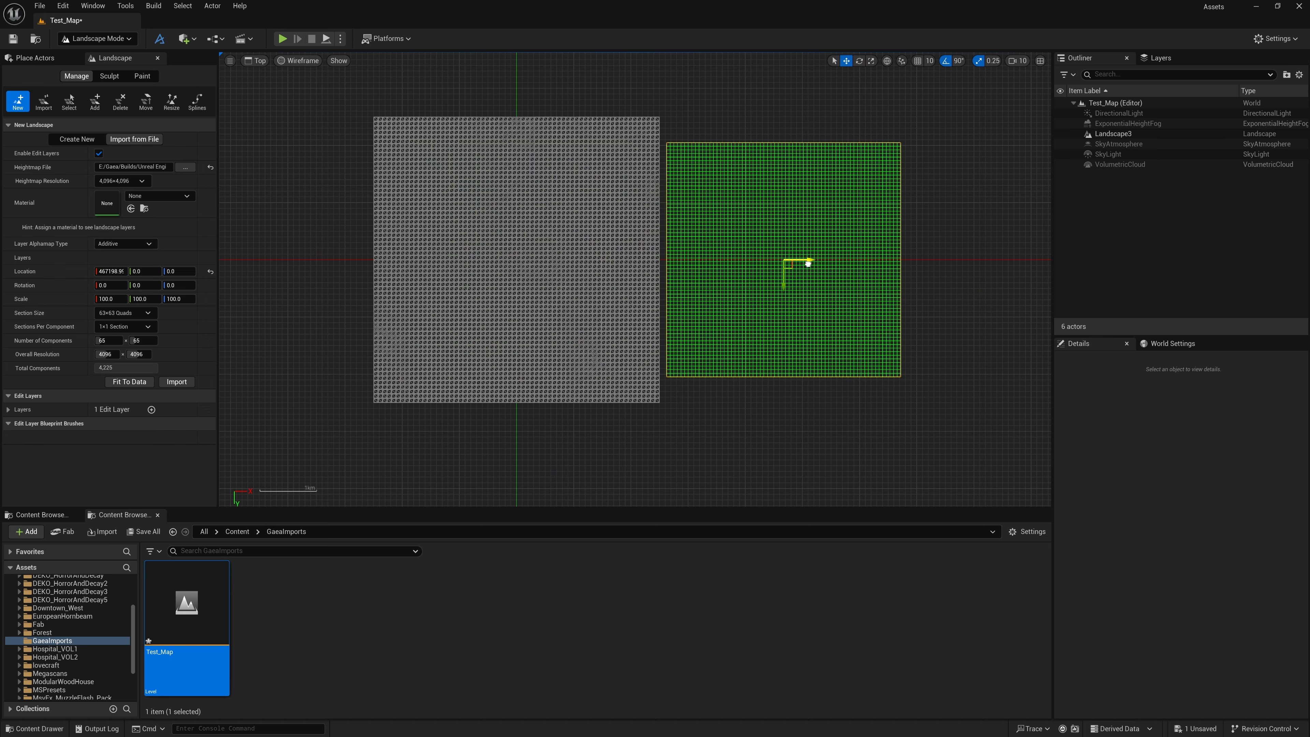
{"action": "right_click_drag", "start_coordinate": [764, 408], "coordinate": [702, 426]}
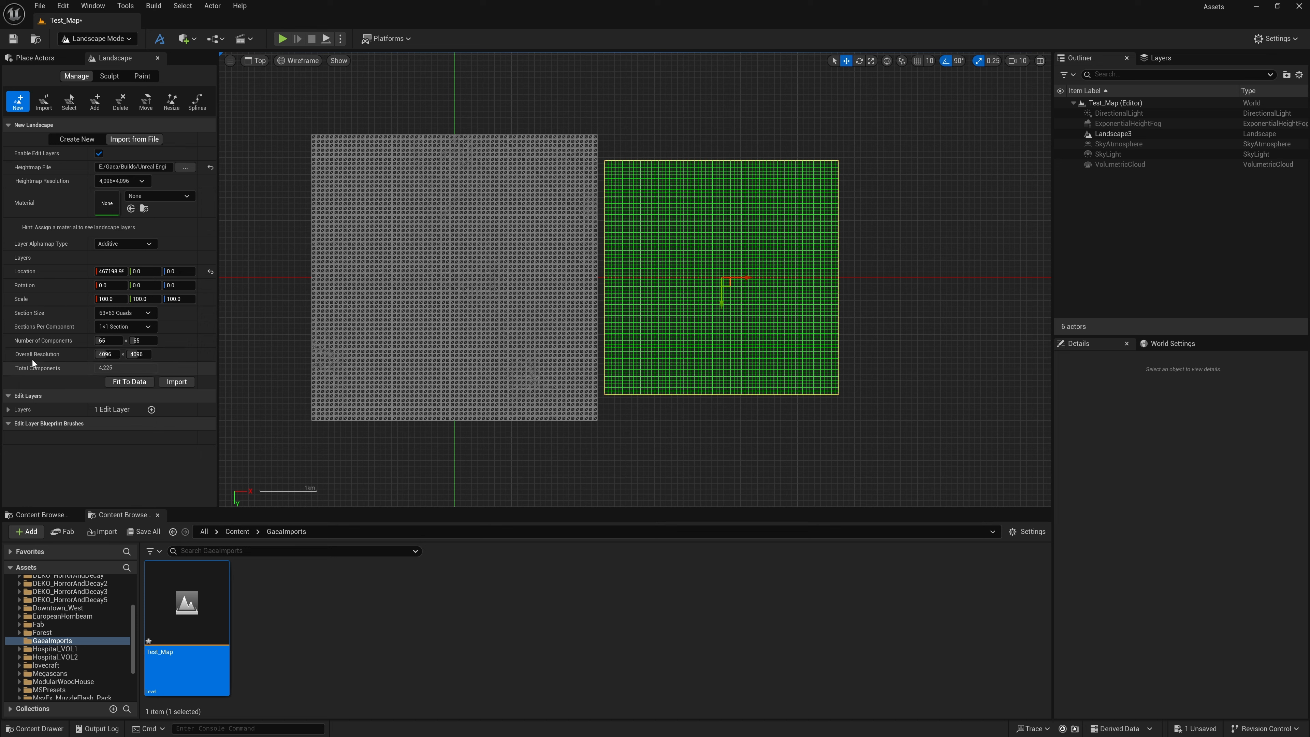
Set the new landscape's overall resolution to 5000 and shift its preview along X to about 511353, clear of the existing landscape
{"action": "left_click", "coordinate": [106, 354]}
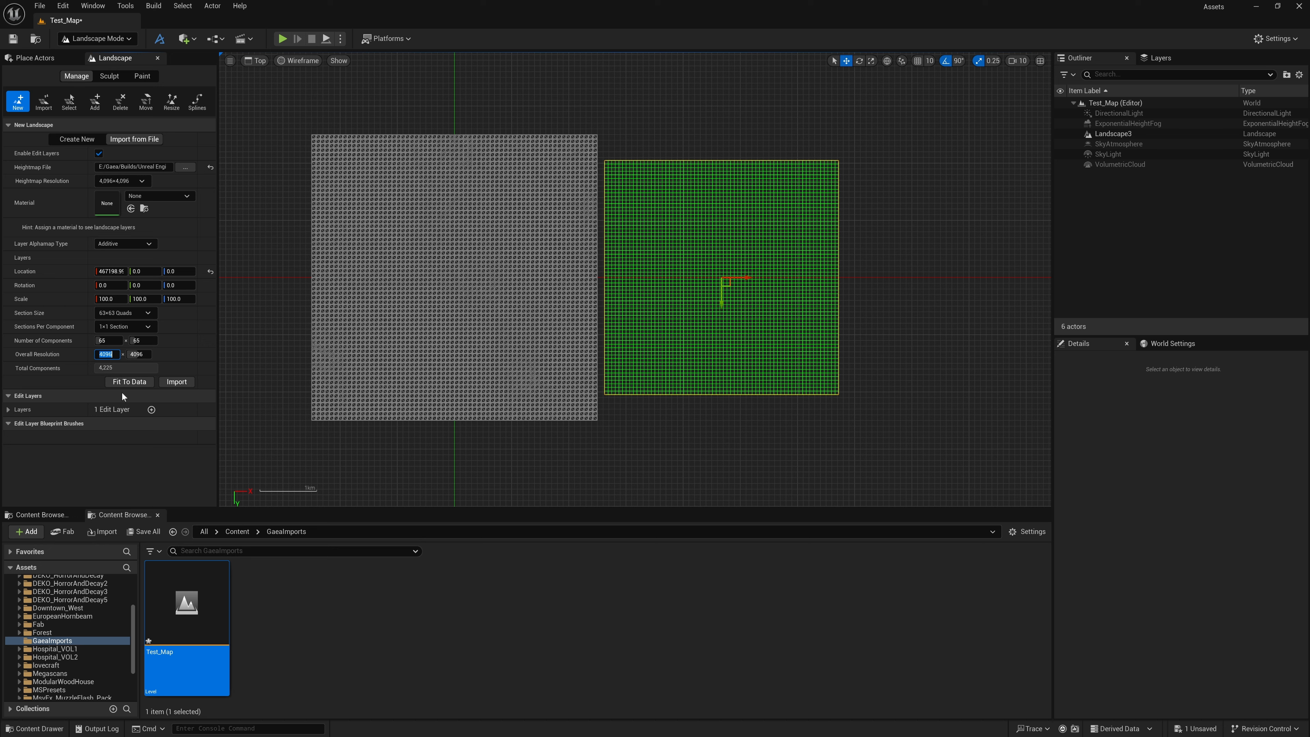
{"action": "type", "text": "5000"}
{"action": "key", "text": "Return"}
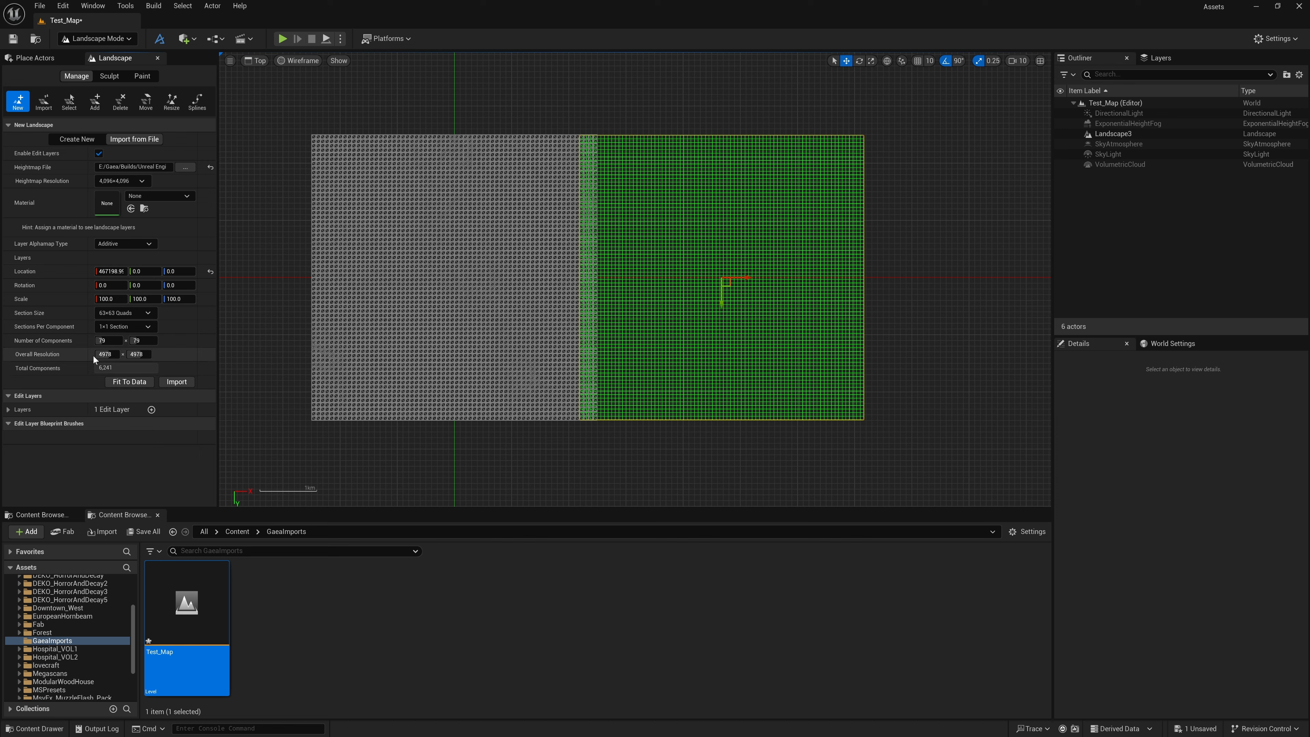
{"action": "mouse_move", "coordinate": [747, 277]}
{"action": "left_mouse_down"}
{"action": "mouse_move", "coordinate": [786, 279]}
{"action": "mouse_move", "coordinate": [772, 279]}
{"action": "left_mouse_up"}
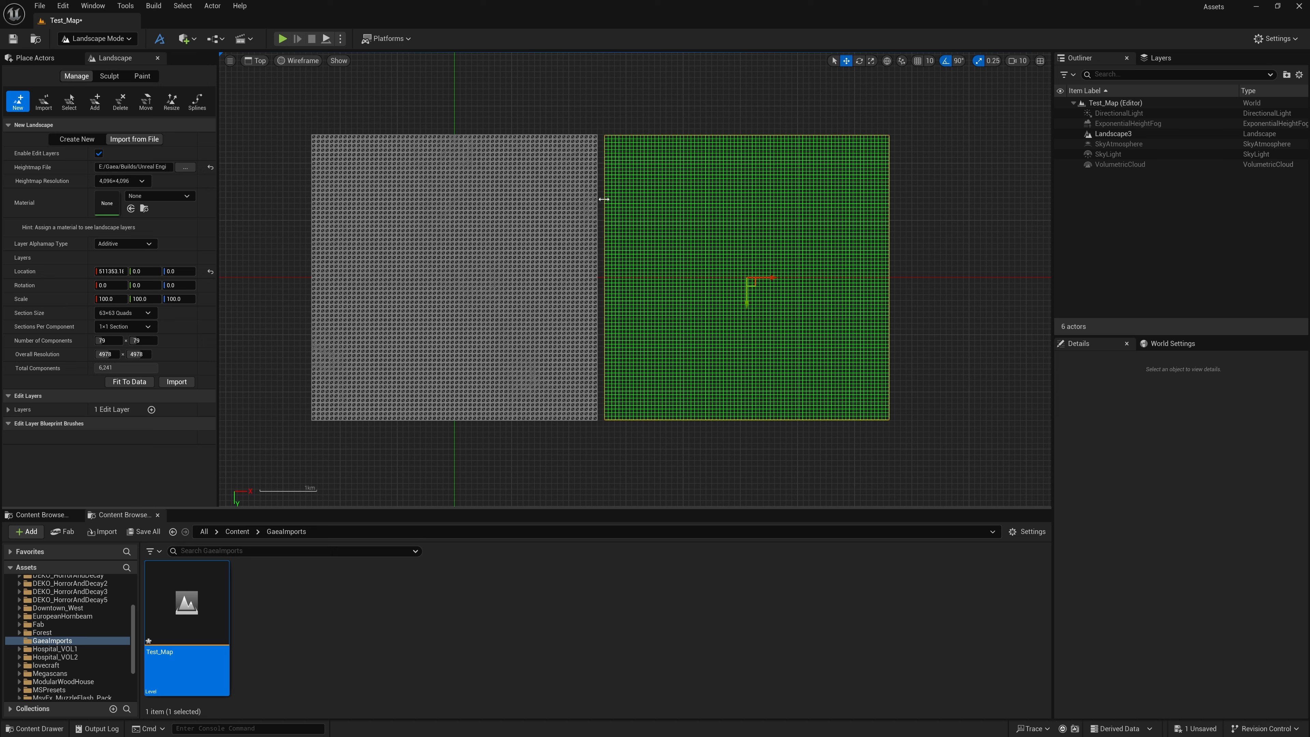
Import the new landscape from the heightmap and return the viewport to the Perspective view
{"action": "left_click", "coordinate": [168, 382]}
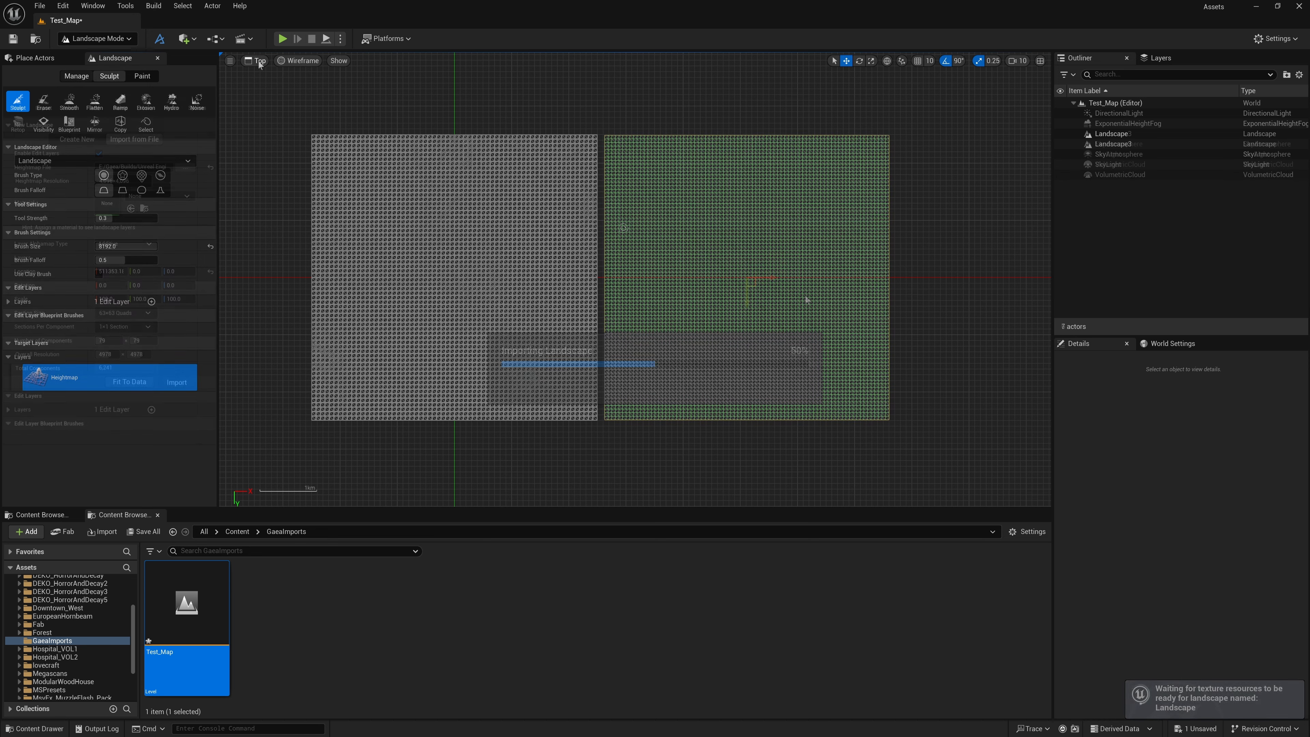
{"action": "left_click", "coordinate": [259, 61]}
{"action": "left_click", "coordinate": [268, 82]}
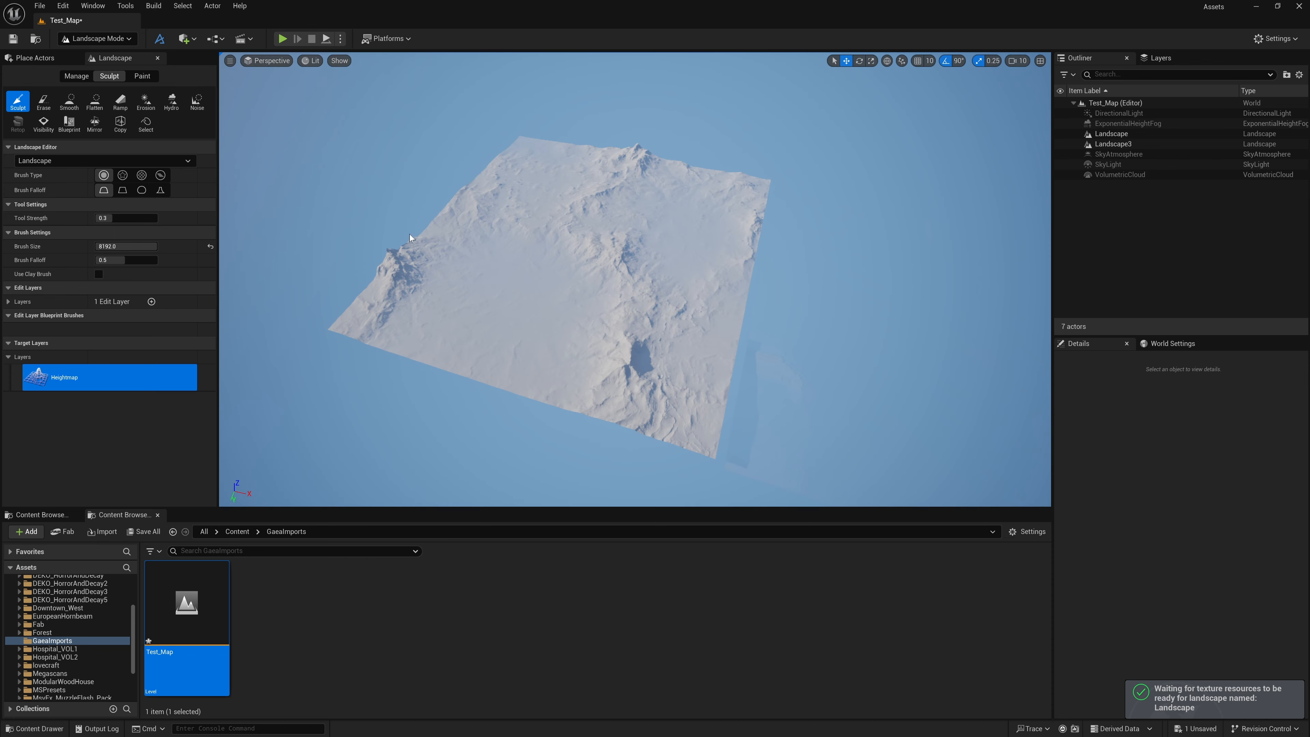
Compare the transforms of Landscape and Landscape3, and set the Z location of Landscape to 17000
{"action": "left_click", "coordinate": [1107, 134]}
{"action": "mouse_move", "coordinate": [856, 146]}
{"action": "right_mouse_down"}
{"action": "mouse_move", "coordinate": [955, 206]}
{"action": "mouse_move", "coordinate": [864, 139]}
{"action": "right_mouse_up"}
{"action": "left_click", "coordinate": [1109, 134]}
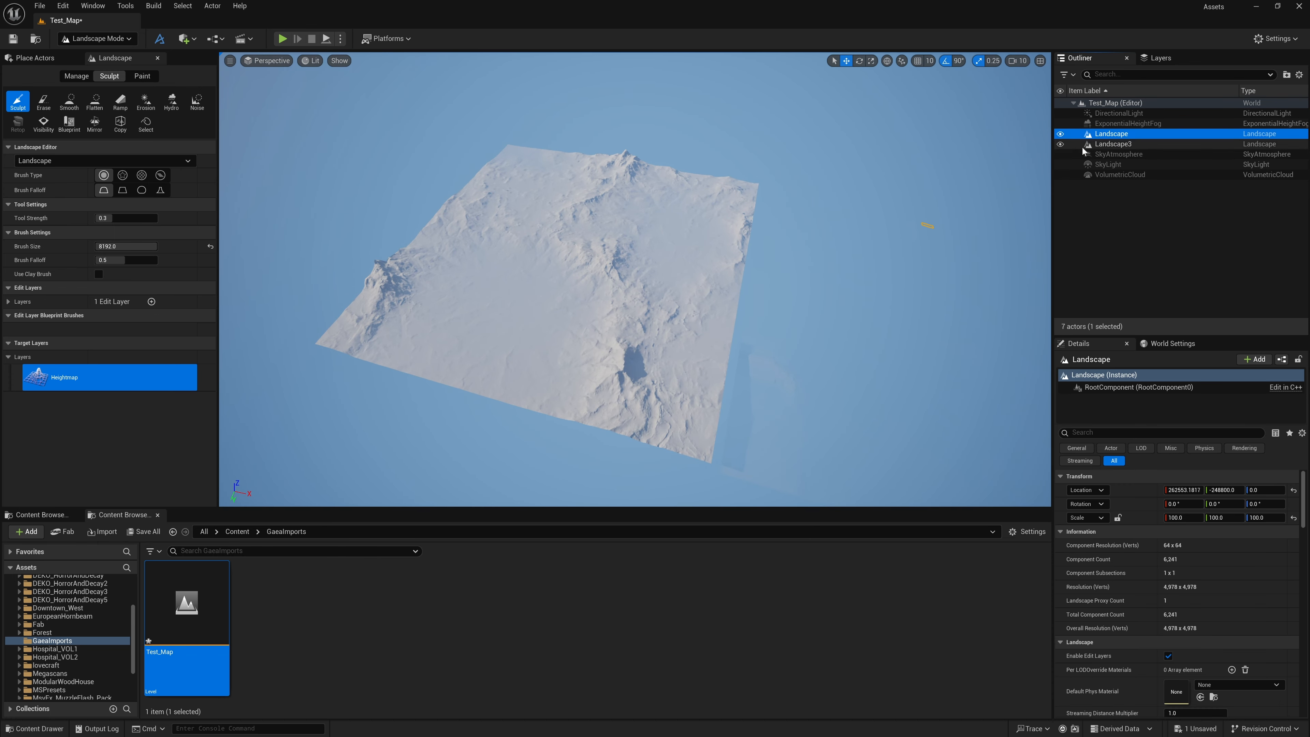
{"action": "left_click", "coordinate": [1104, 145]}
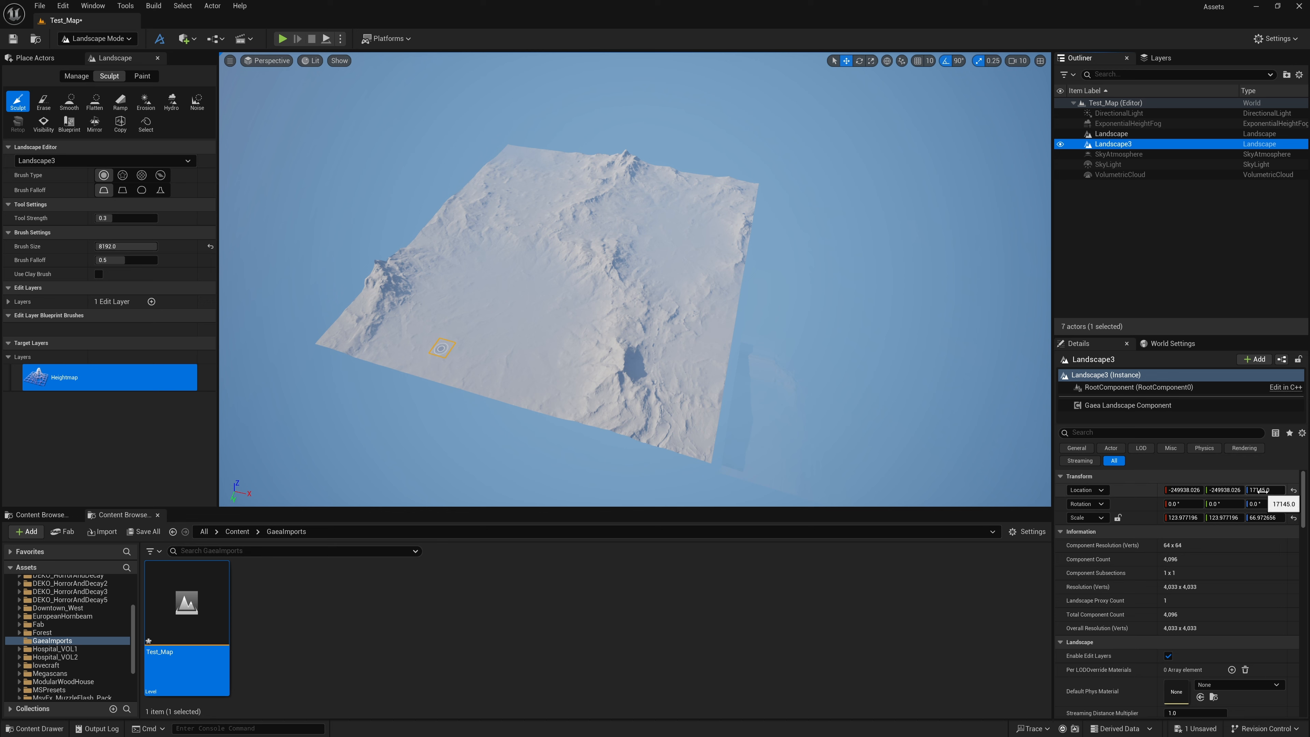
{"action": "left_click", "coordinate": [1134, 134]}
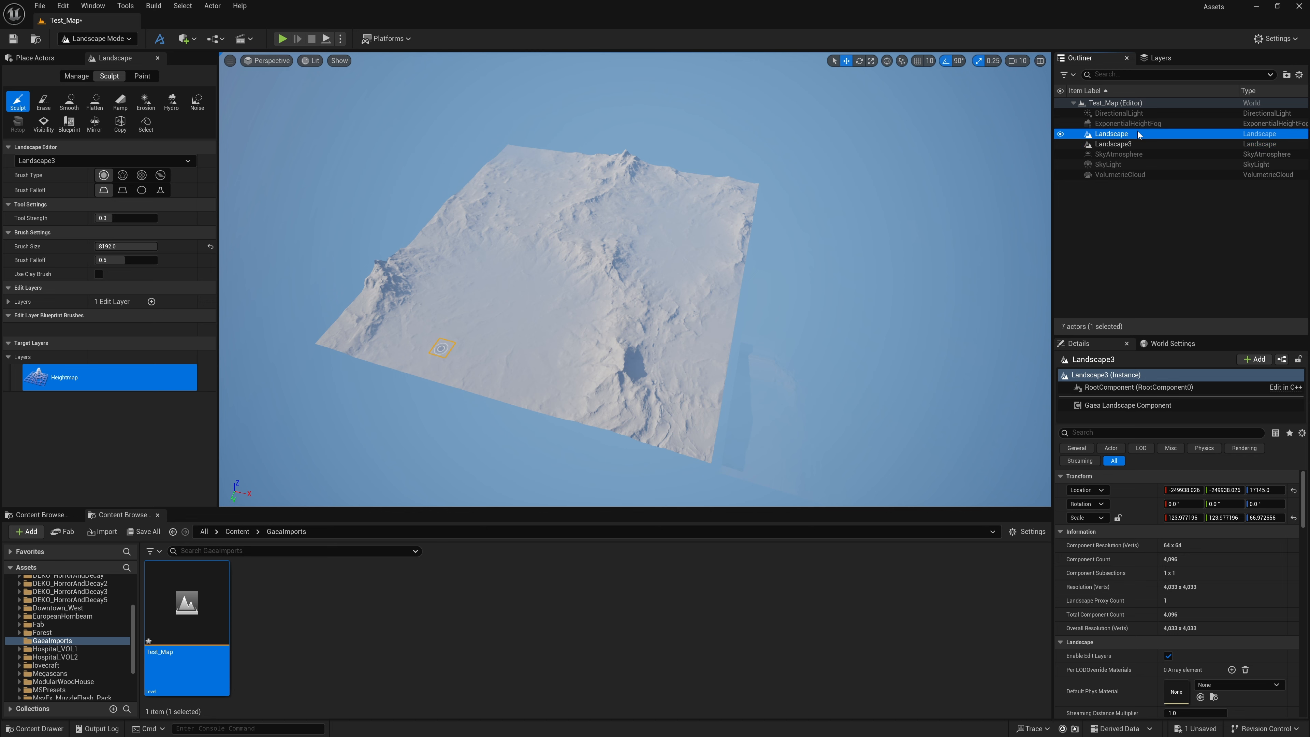
{"action": "left_click", "coordinate": [1264, 490]}
{"action": "type", "text": "17000"}
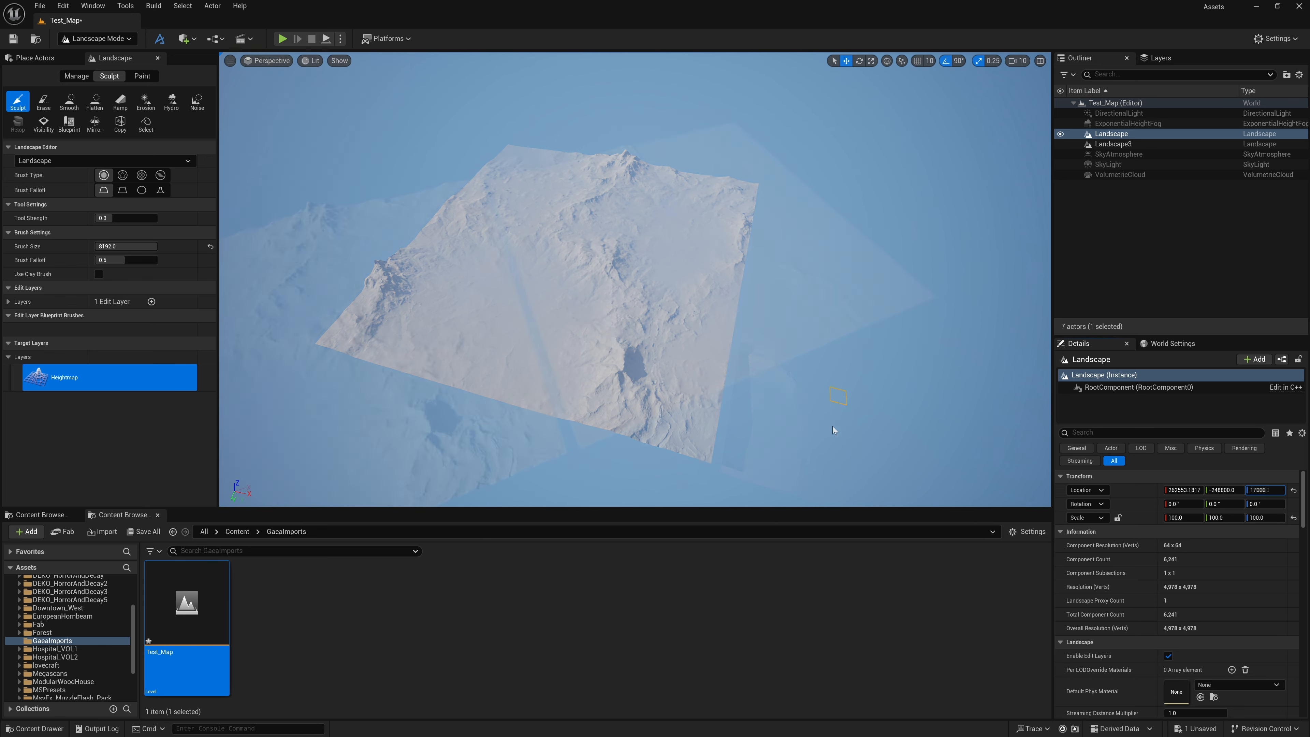
Brush over the stretched streaks near the edge of the newly imported landscape with the Smooth sculpt tool
{"action": "mouse_move", "coordinate": [832, 426]}
{"action": "right_mouse_down"}
{"action": "mouse_move", "coordinate": [768, 465]}
{"action": "mouse_move", "coordinate": [550, 358]}
{"action": "mouse_move", "coordinate": [430, 351]}
{"action": "right_mouse_up"}
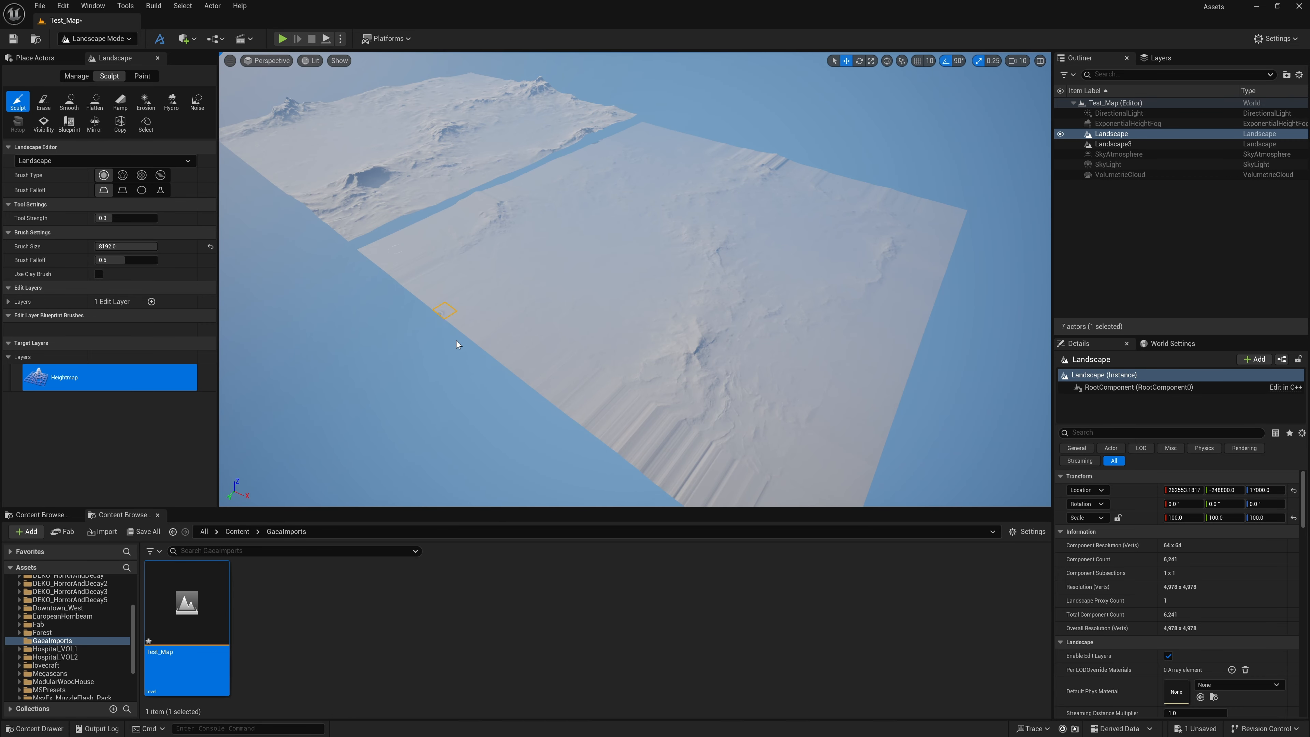
{"action": "key", "text": "w"}
{"action": "right_click_drag", "start_coordinate": [583, 332], "coordinate": [585, 333]}
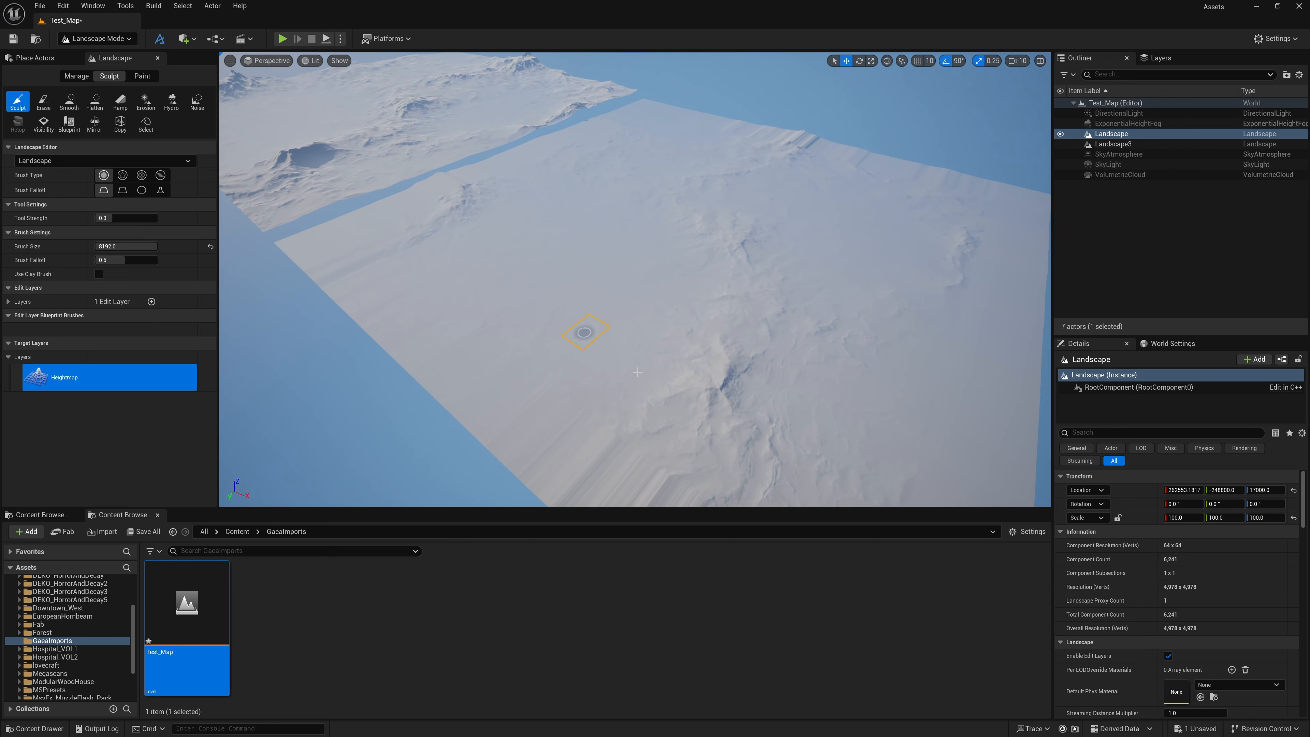
{"action": "mouse_move", "coordinate": [477, 364]}
{"action": "right_mouse_down"}
{"action": "mouse_move", "coordinate": [499, 397]}
{"action": "mouse_move", "coordinate": [482, 387]}
{"action": "right_mouse_up"}
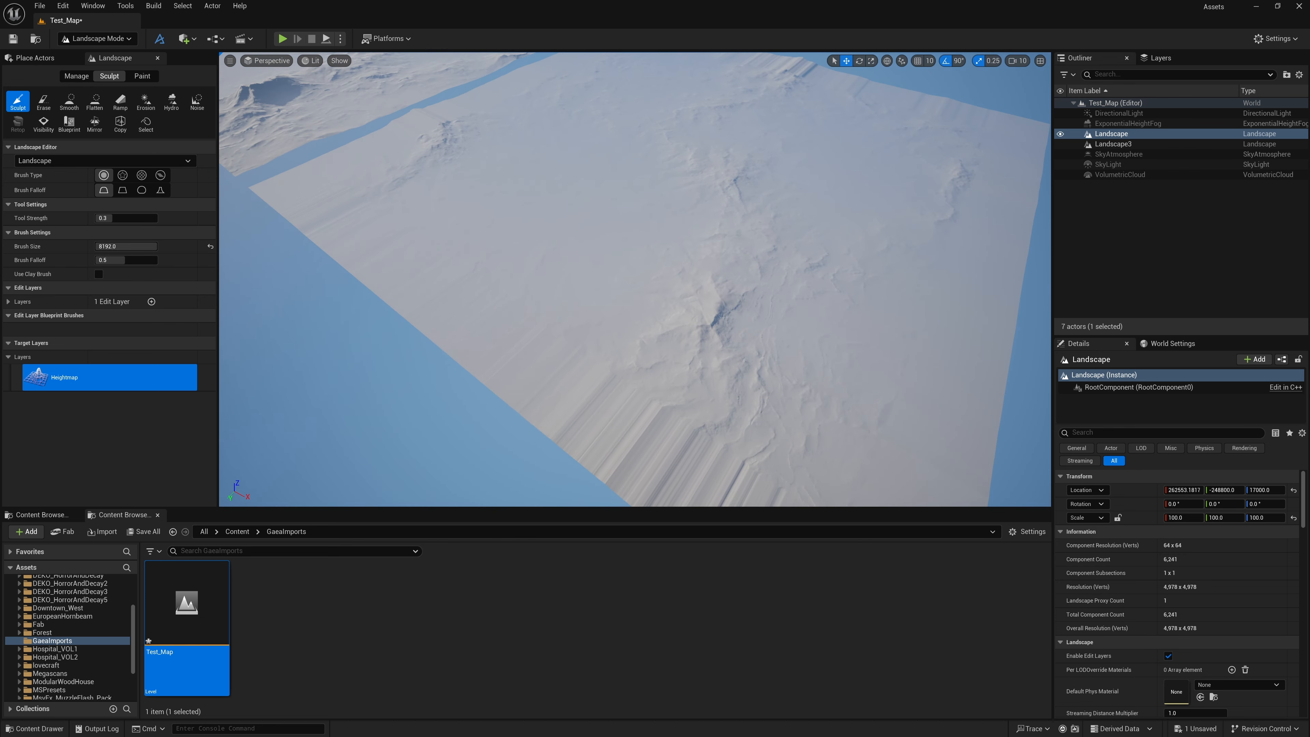
{"action": "key", "text": "w"}
{"action": "right_click_drag", "start_coordinate": [578, 426], "coordinate": [562, 419]}
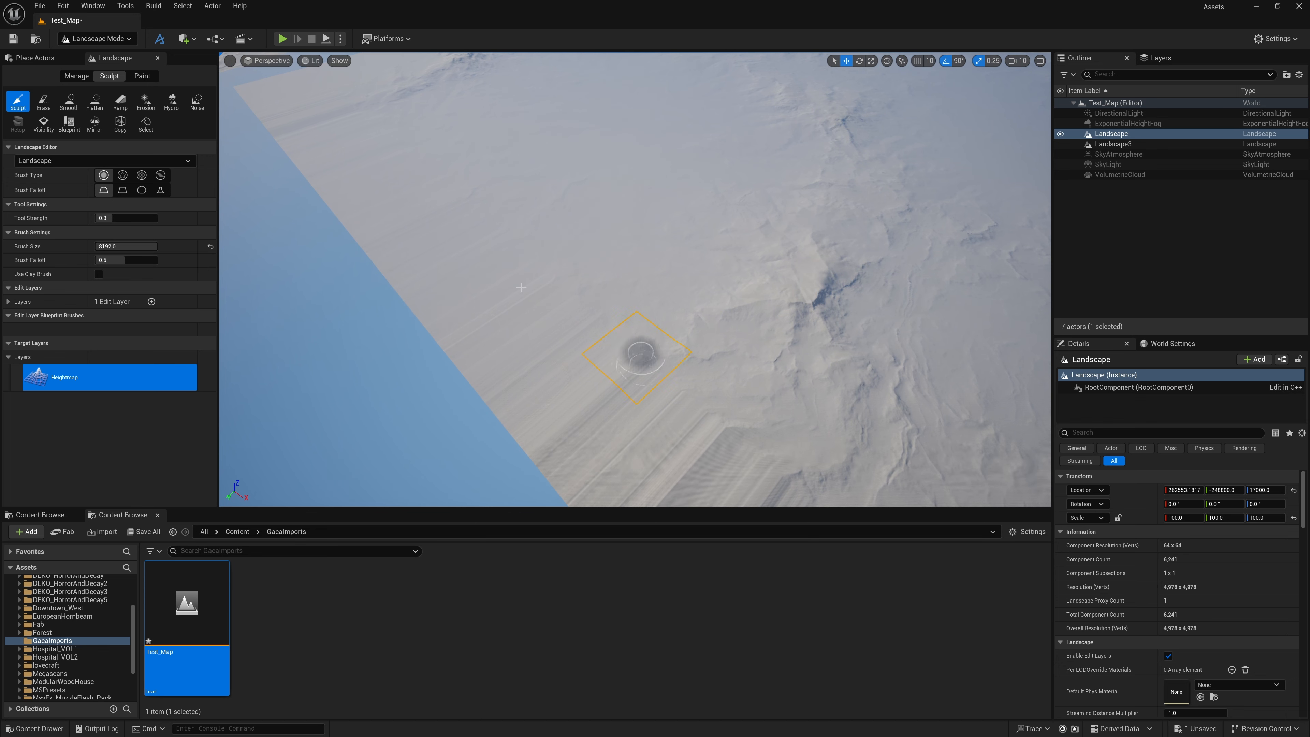
{"action": "left_click", "coordinate": [69, 101]}
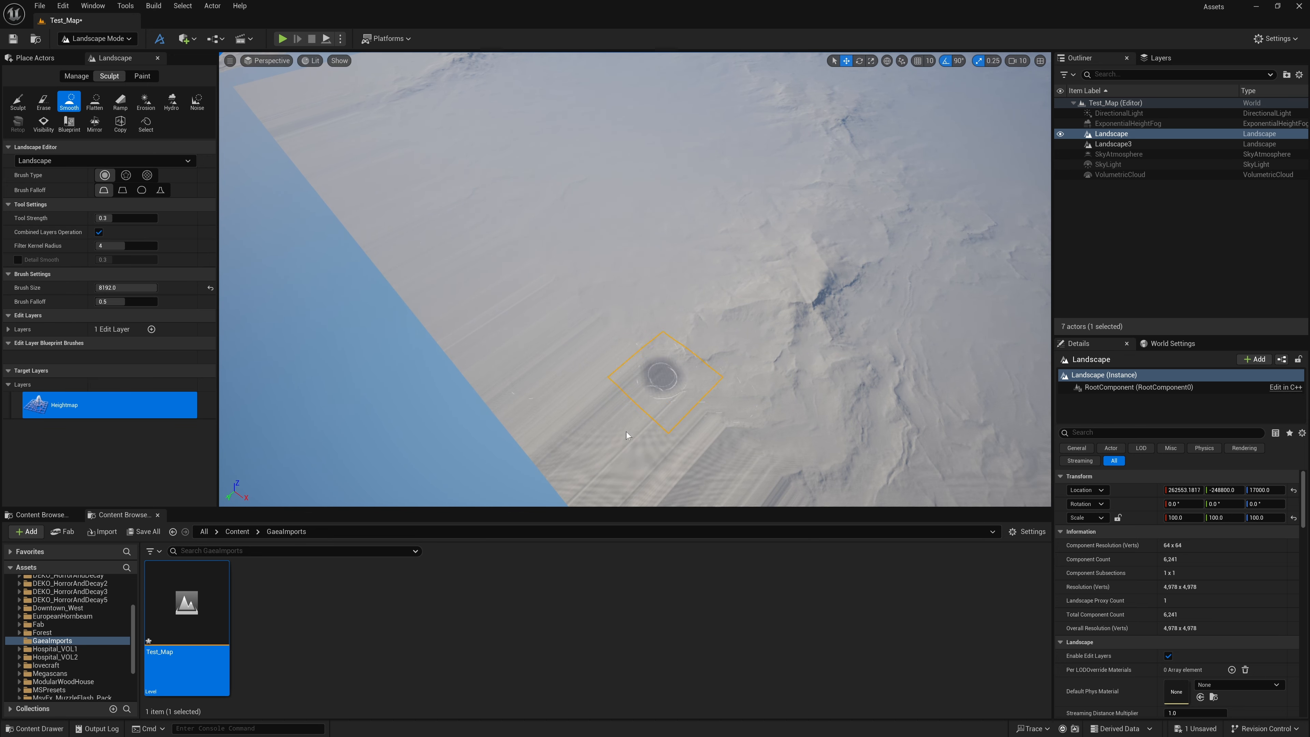
{"action": "key", "text": "w"}
{"action": "right_click_drag", "start_coordinate": [590, 403], "coordinate": [557, 412]}
{"action": "mouse_move", "coordinate": [661, 340]}
{"action": "left_mouse_down"}
{"action": "mouse_move", "coordinate": [746, 315]}
{"action": "mouse_move", "coordinate": [756, 287]}
{"action": "mouse_move", "coordinate": [742, 278]}
{"action": "left_mouse_up"}
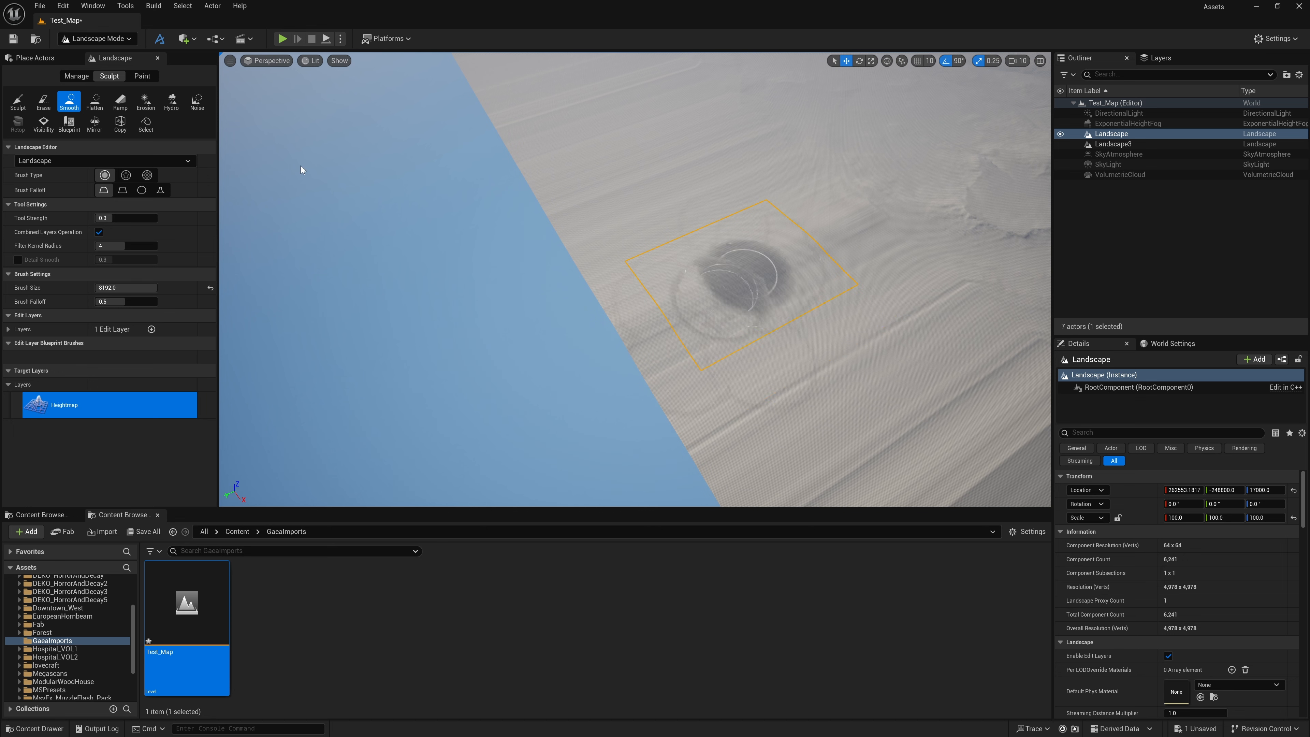
Brush noise over the streaked area near the new landscape's edge with the Noise sculpt tool
{"action": "left_click", "coordinate": [198, 100]}
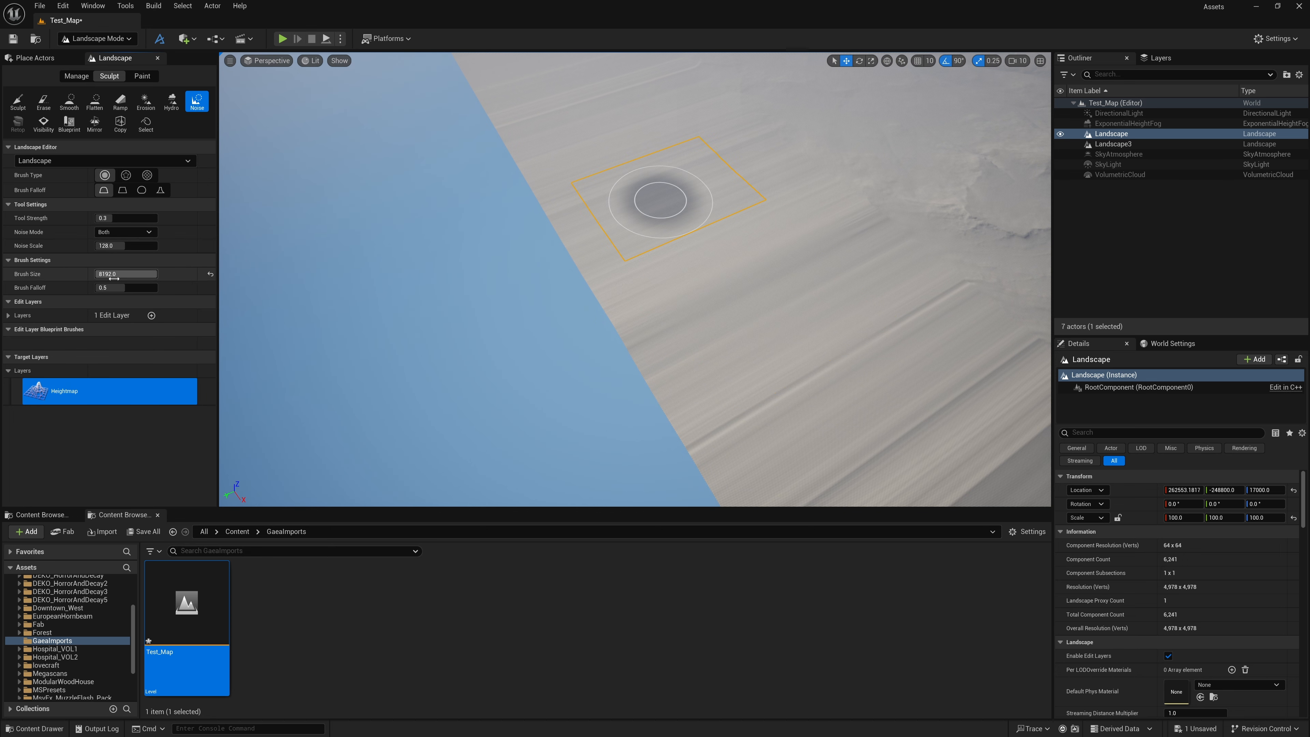
{"action": "mouse_move", "coordinate": [666, 310]}
{"action": "left_mouse_down"}
{"action": "mouse_move", "coordinate": [804, 335]}
{"action": "mouse_move", "coordinate": [824, 258]}
{"action": "mouse_move", "coordinate": [775, 287]}
{"action": "mouse_move", "coordinate": [789, 258]}
{"action": "mouse_move", "coordinate": [689, 281]}
{"action": "left_mouse_up"}
{"action": "right_click_drag", "start_coordinate": [688, 281], "coordinate": [767, 261]}
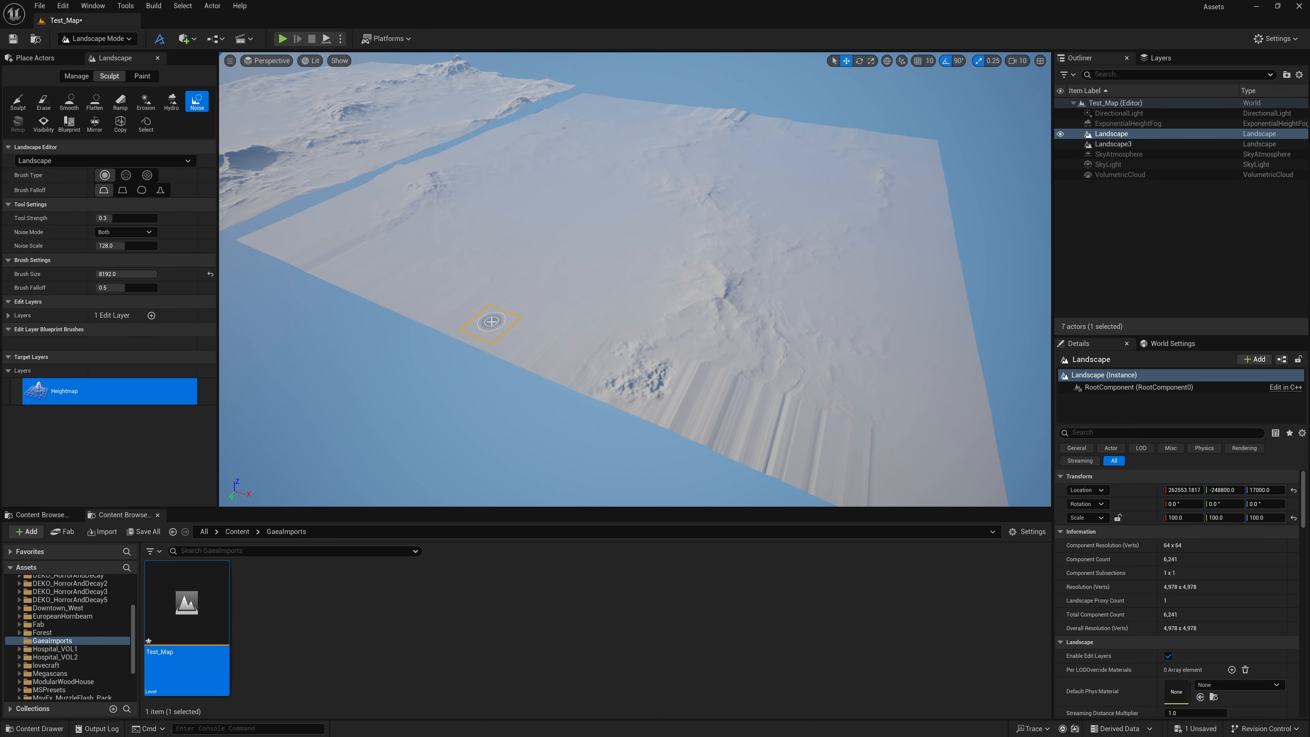
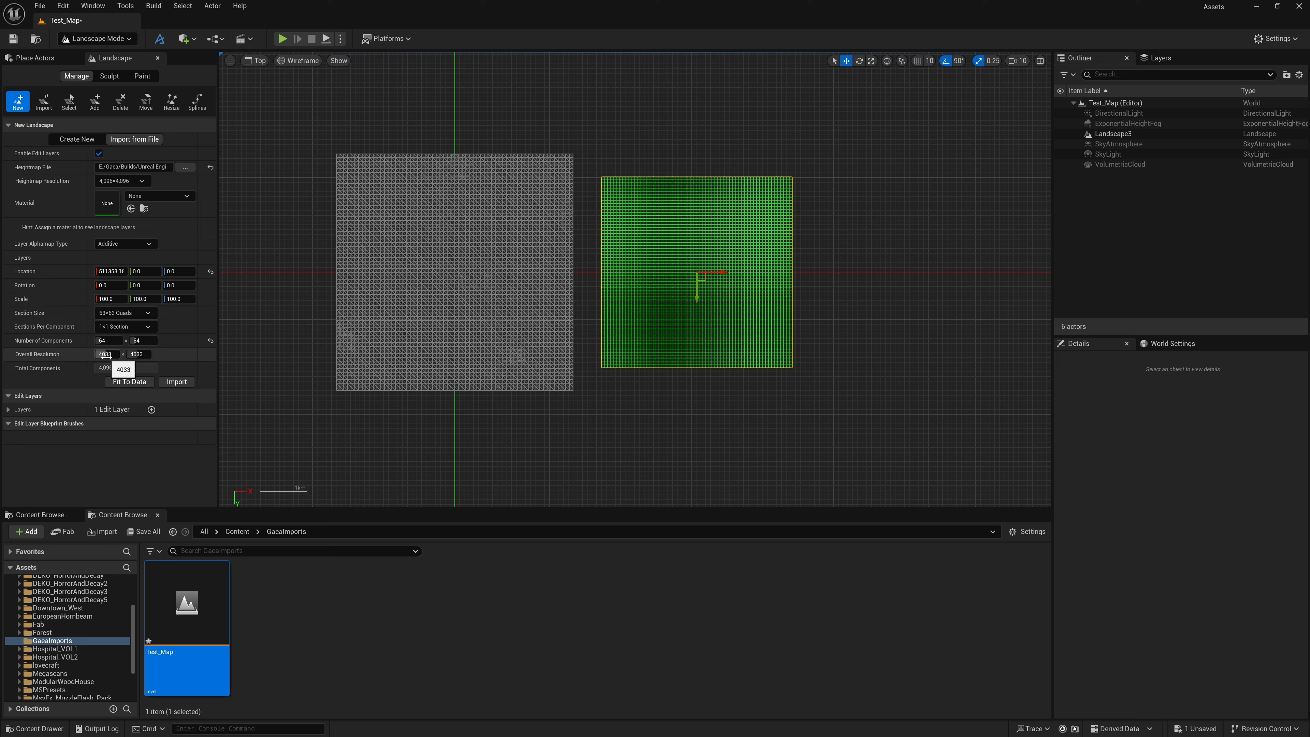
Set the overall resolution of the new landscape to 4096 by 4096
{"action": "left_click", "coordinate": [106, 355]}
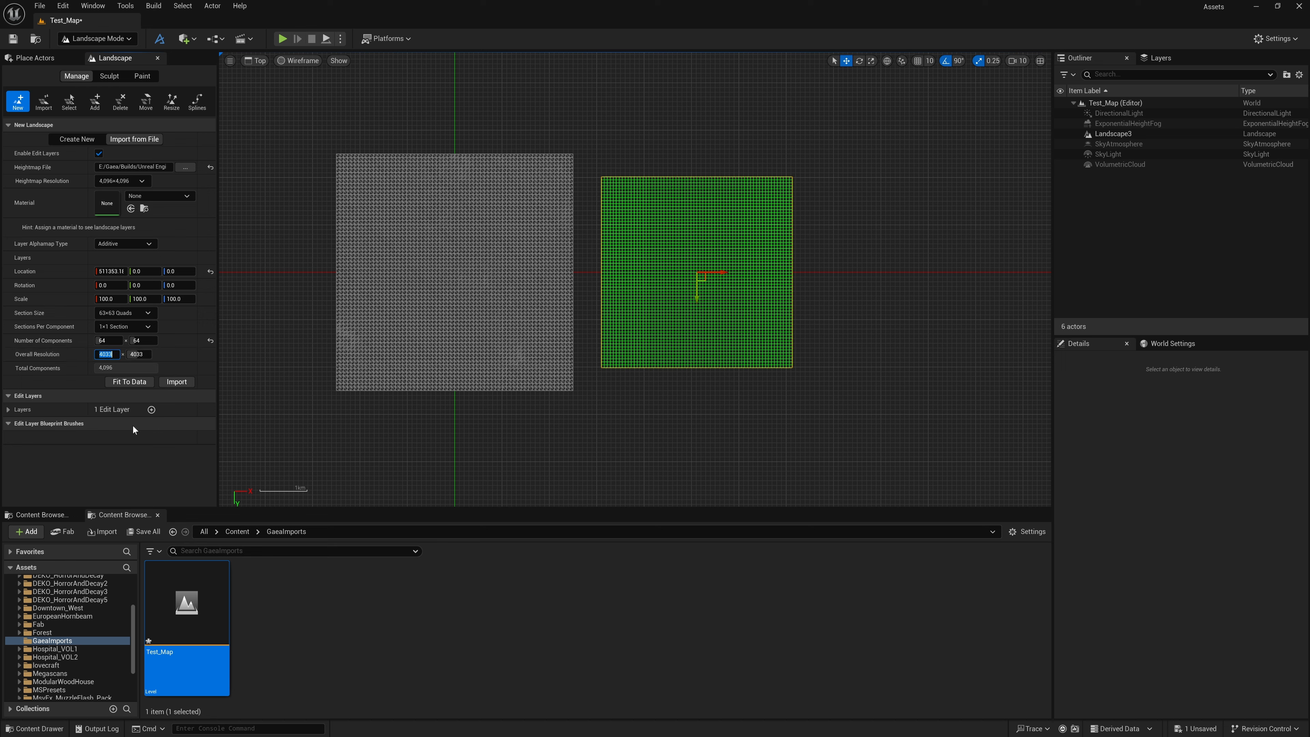
{"action": "type", "text": "4096"}
{"action": "key", "text": "Tab"}
{"action": "type", "text": "4096"}
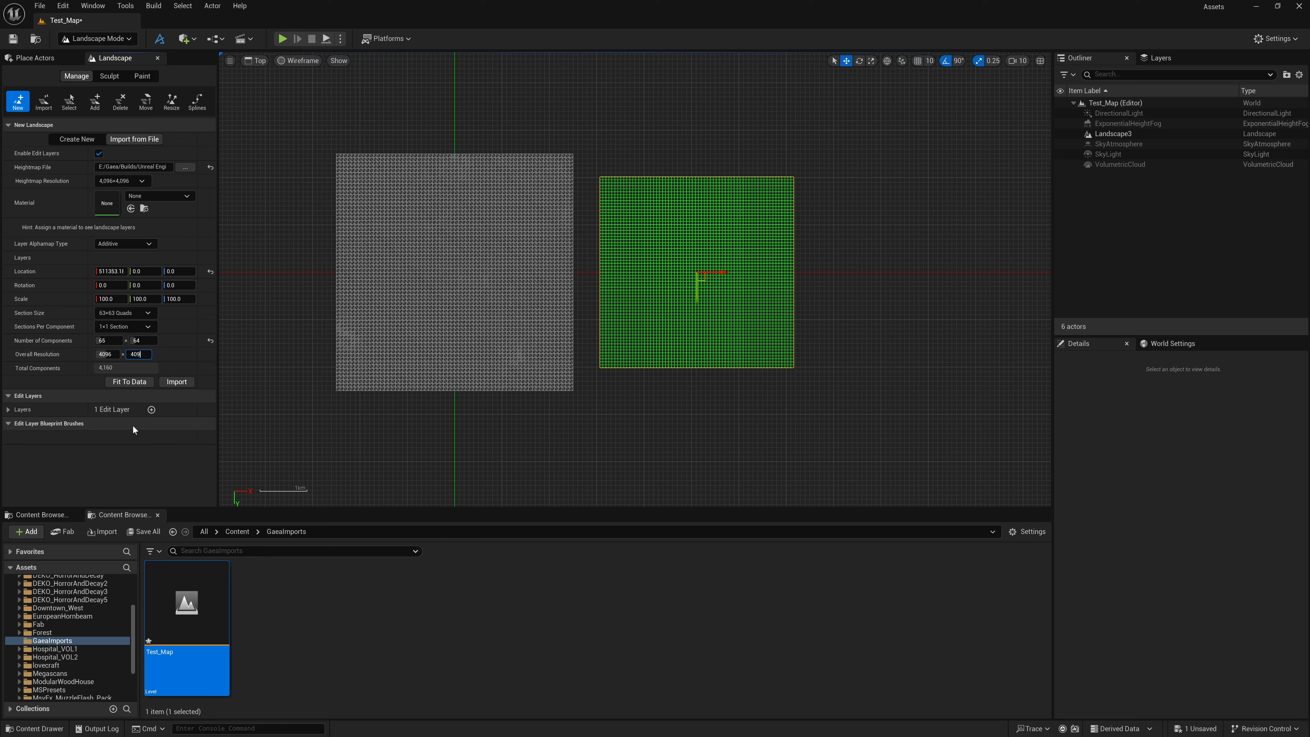
{"action": "key", "text": "Return"}
{"action": "scroll", "coordinate": [565, 297], "scroll_direction": "up", "scroll_amount": 2}
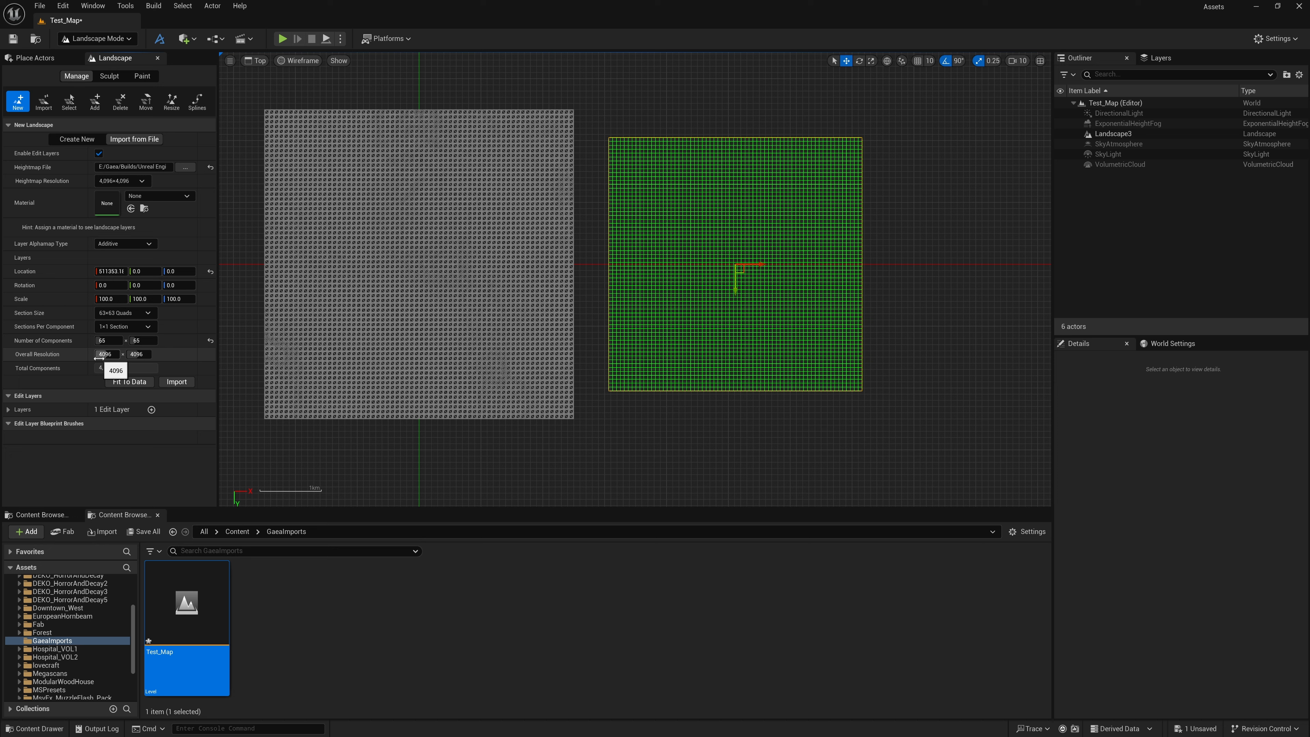
Set the new landscape's X and Y scale to 122.0703, multiplying the initial quotient by 100
{"action": "left_click", "coordinate": [111, 299]}
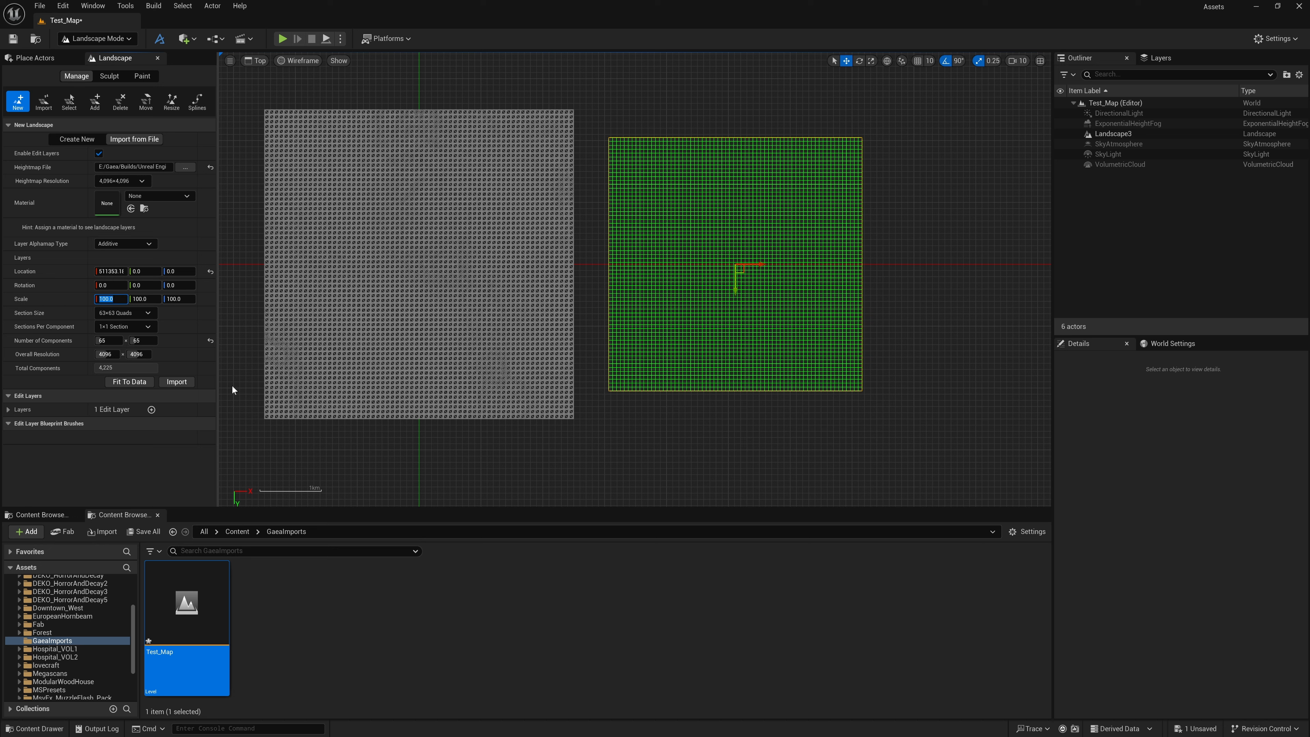
{"action": "type", "text": "5"}
{"action": "key", "text": "Return"}
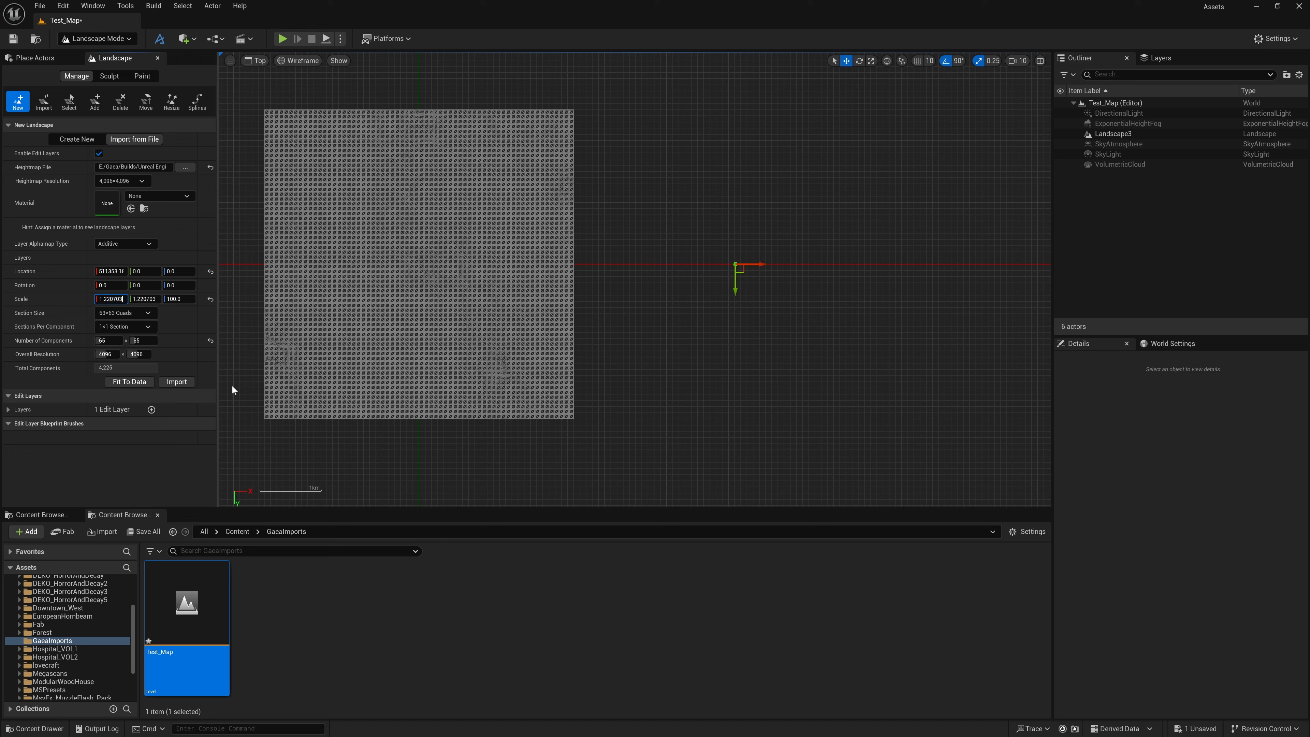
{"action": "type", "text": "*100"}
{"action": "key", "text": "Return"}
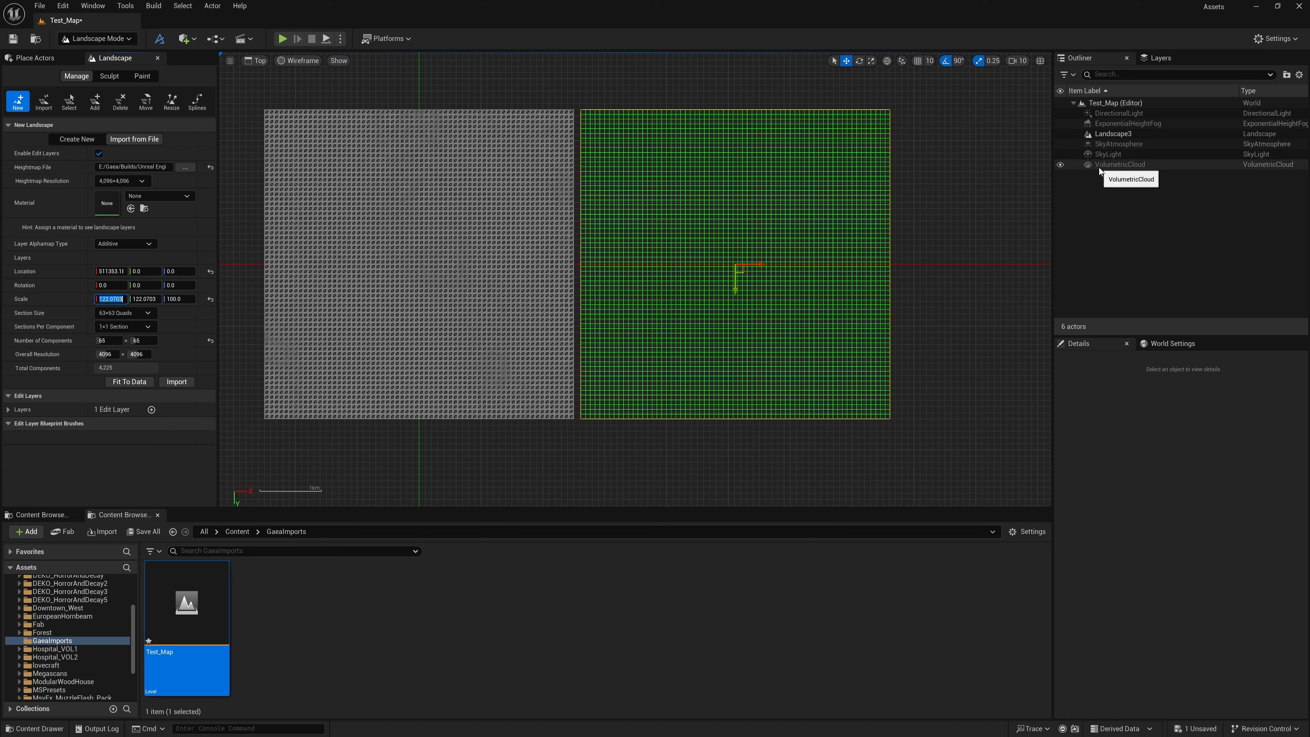
Try 5000/4033*100 as the new landscape's X and Y scale and compare it with the scale of Landscape3
{"action": "left_click", "coordinate": [1113, 133]}
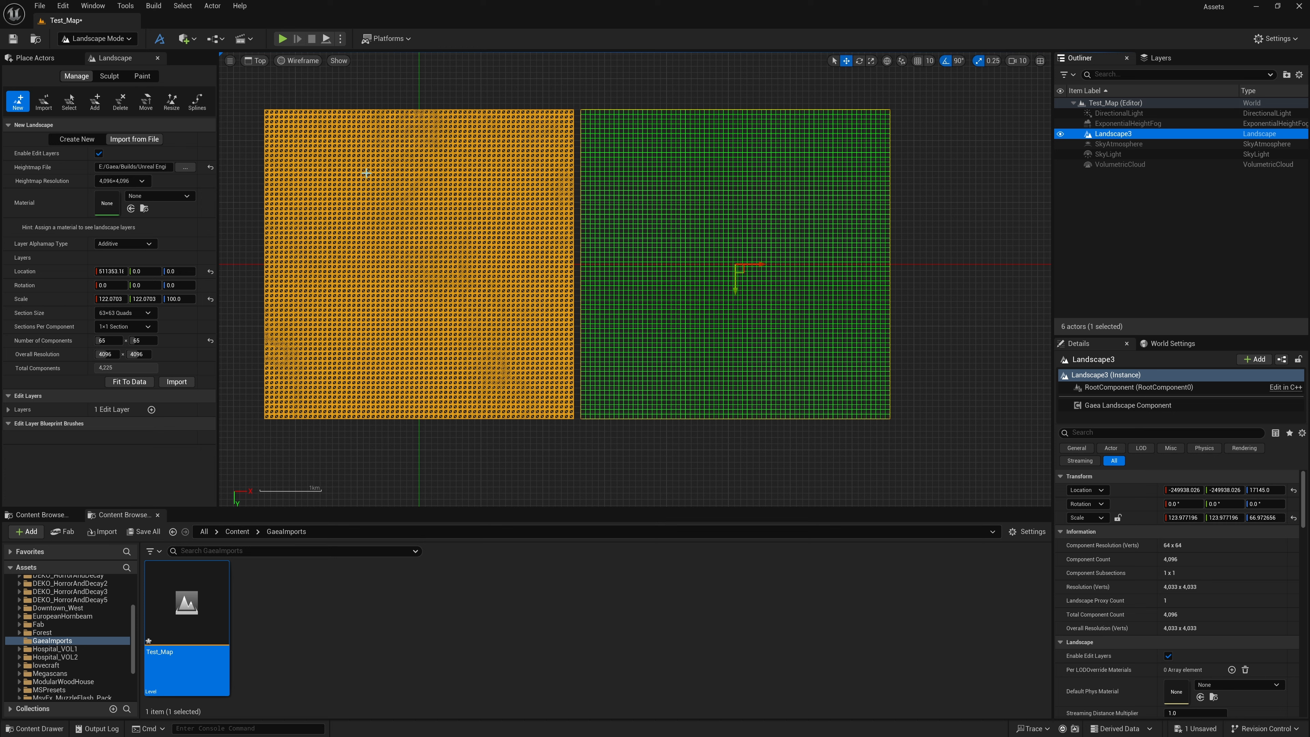
{"action": "left_click", "coordinate": [110, 298]}
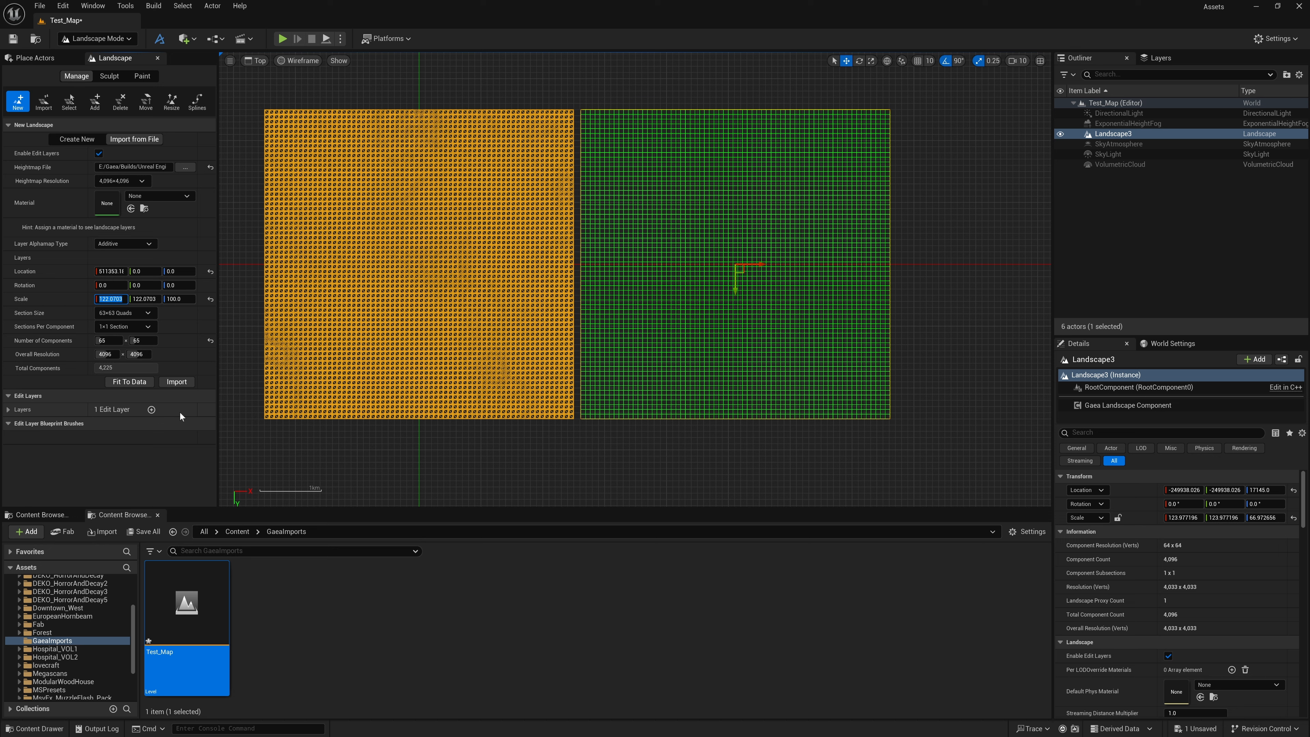
{"action": "type", "text": "4"}
{"action": "type", "text": "5000"}
{"action": "type", "text": "/4033"}
{"action": "type", "text": "*"}
{"action": "type", "text": "100"}
{"action": "key", "text": "Return"}
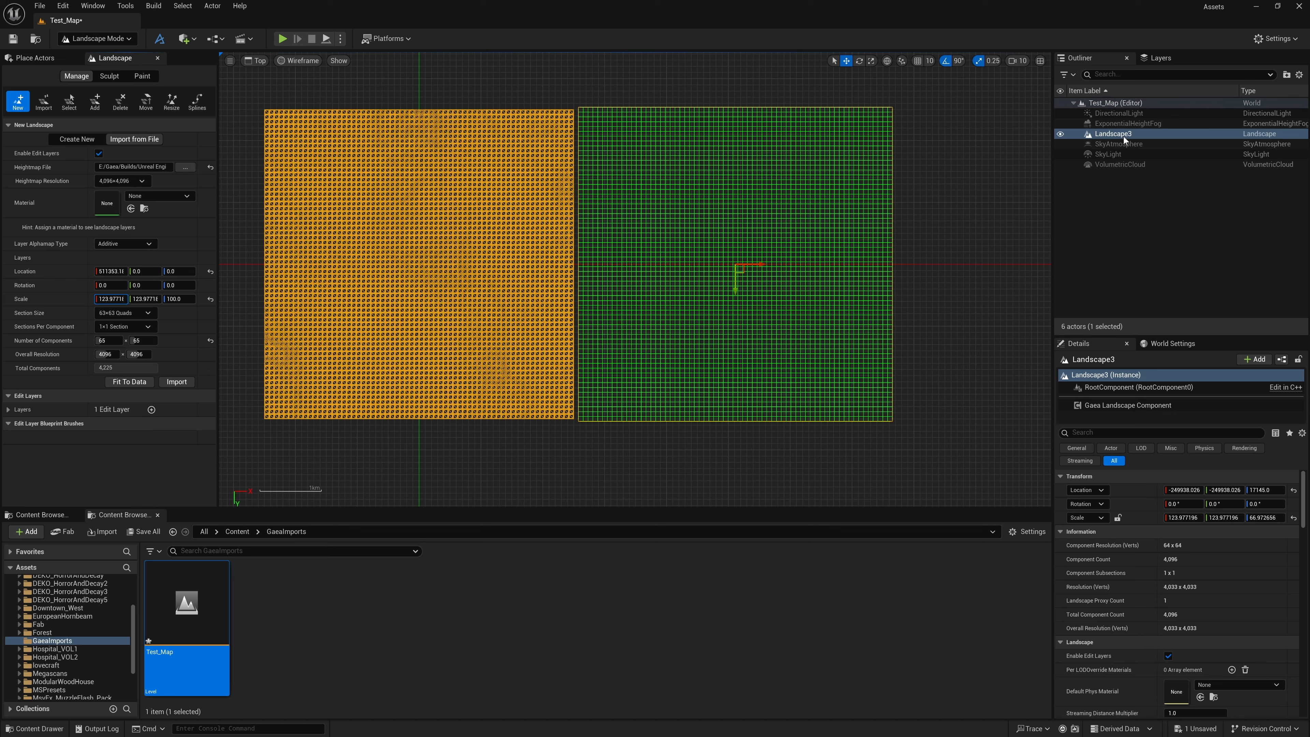
{"action": "left_click", "coordinate": [1113, 134]}
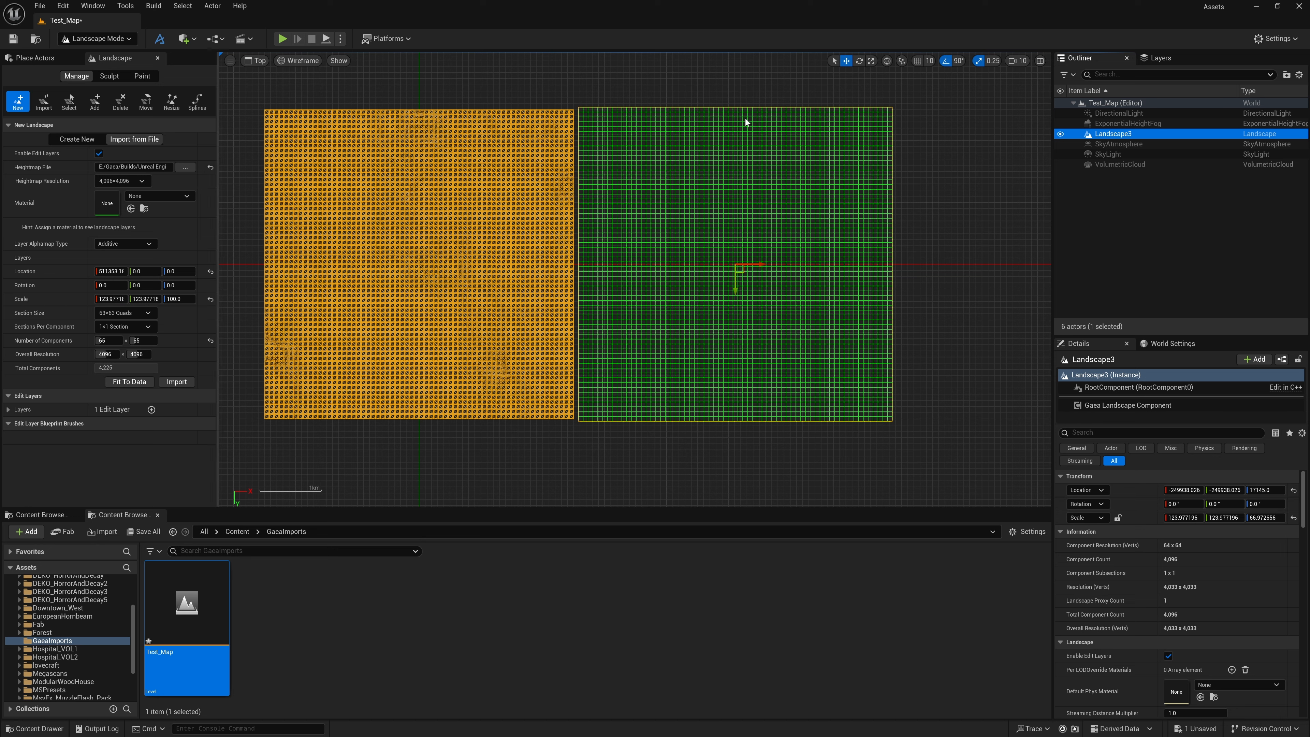
Set the new landscape's X and Y scale to 500000/4096
{"action": "left_click", "coordinate": [111, 299]}
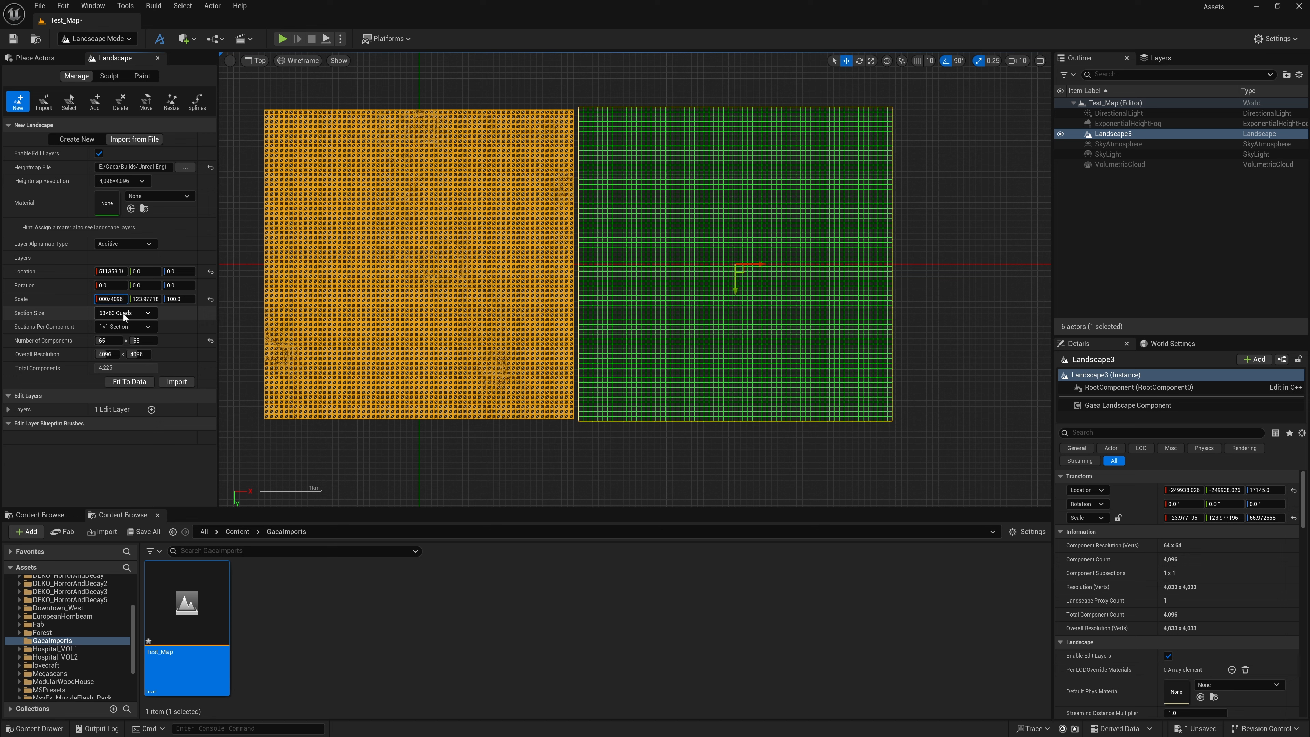
{"action": "type", "text": "500000/4096"}
{"action": "key", "text": "Return"}
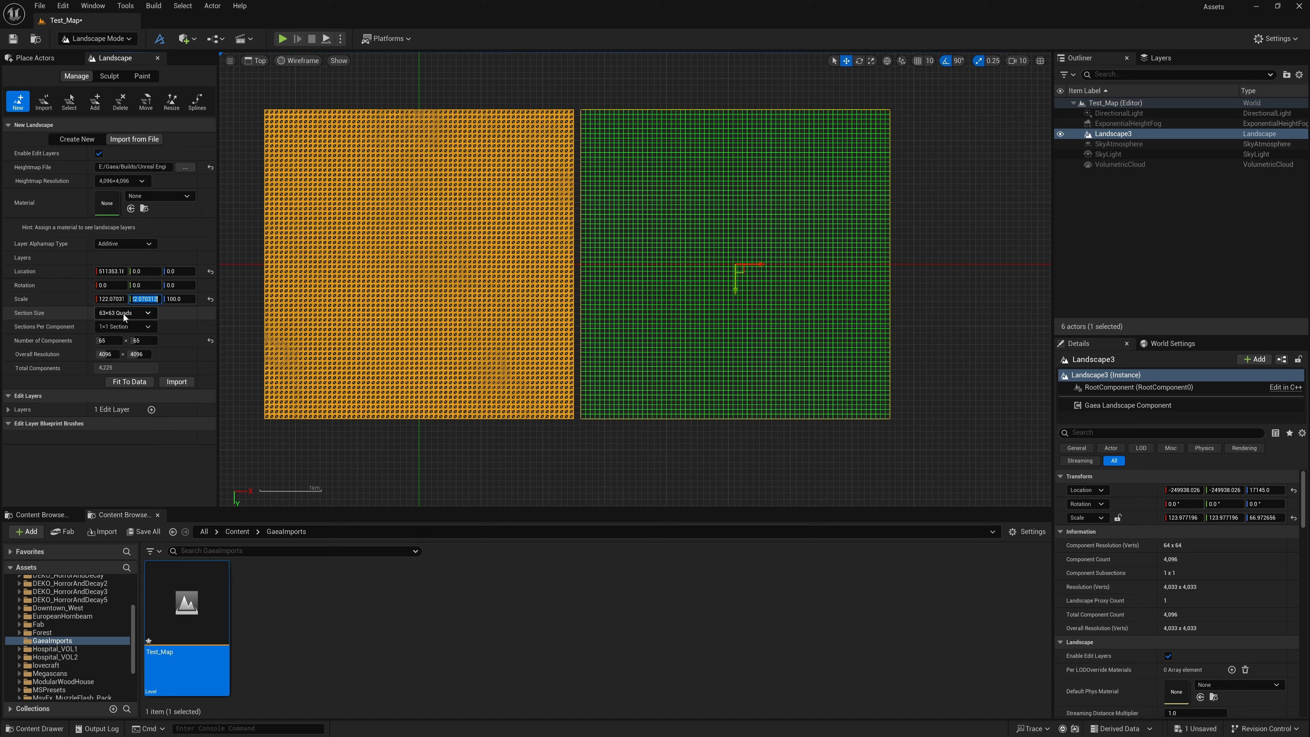
{"action": "left_click", "coordinate": [82, 304]}
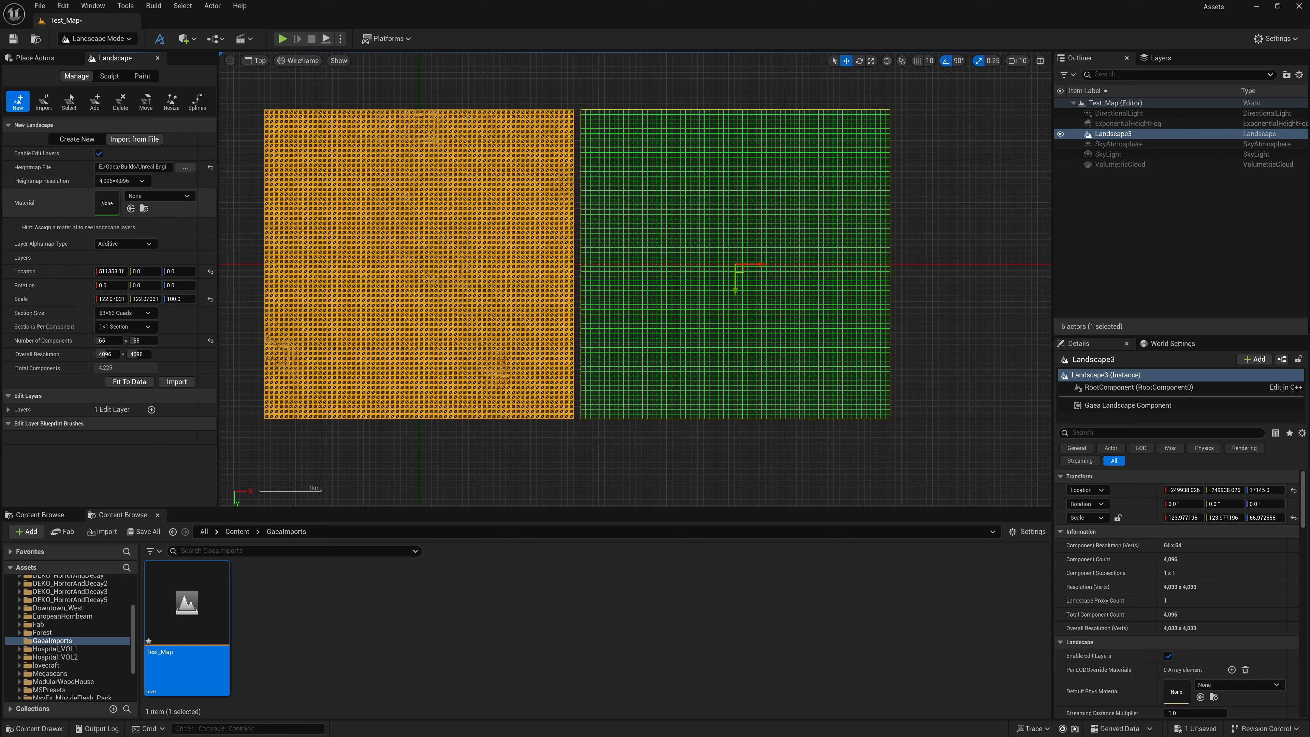
Import the 4096 by 4096 landscape from the heightmap and switch the viewport to Perspective
{"action": "left_click", "coordinate": [181, 383]}
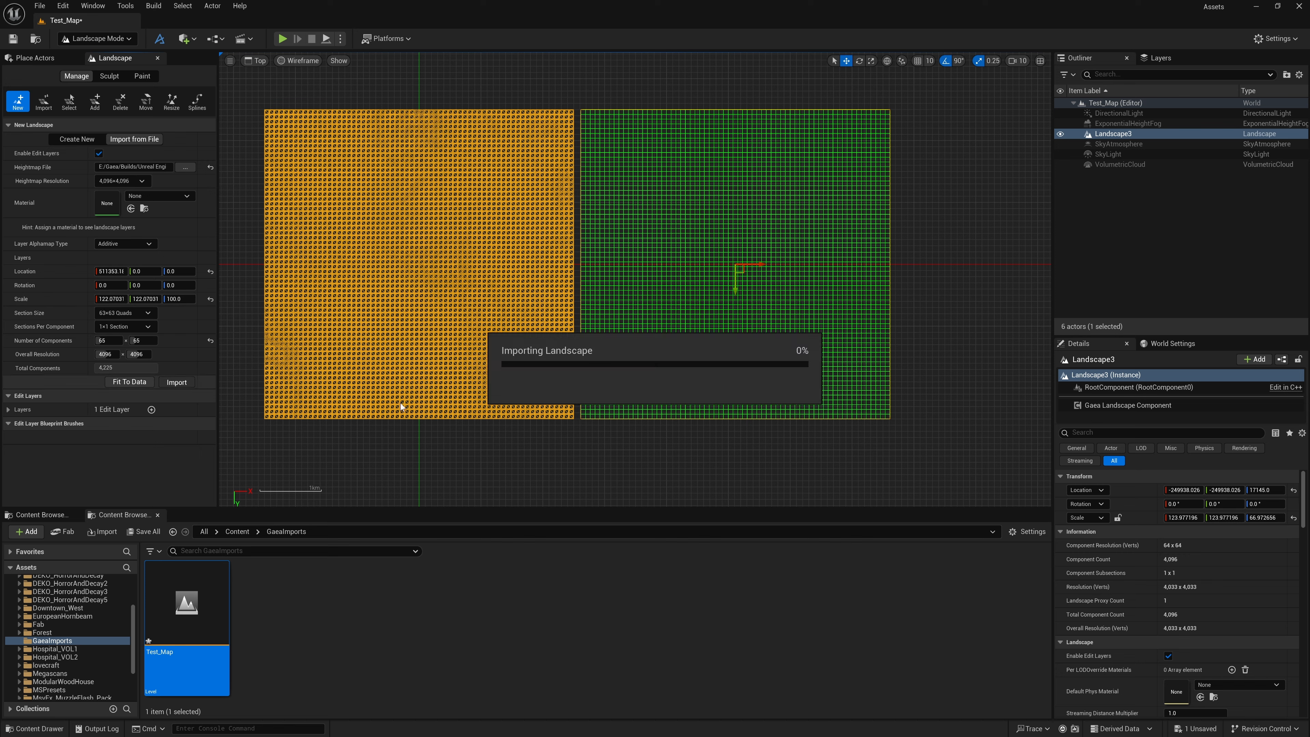
{"action": "left_click", "coordinate": [255, 60]}
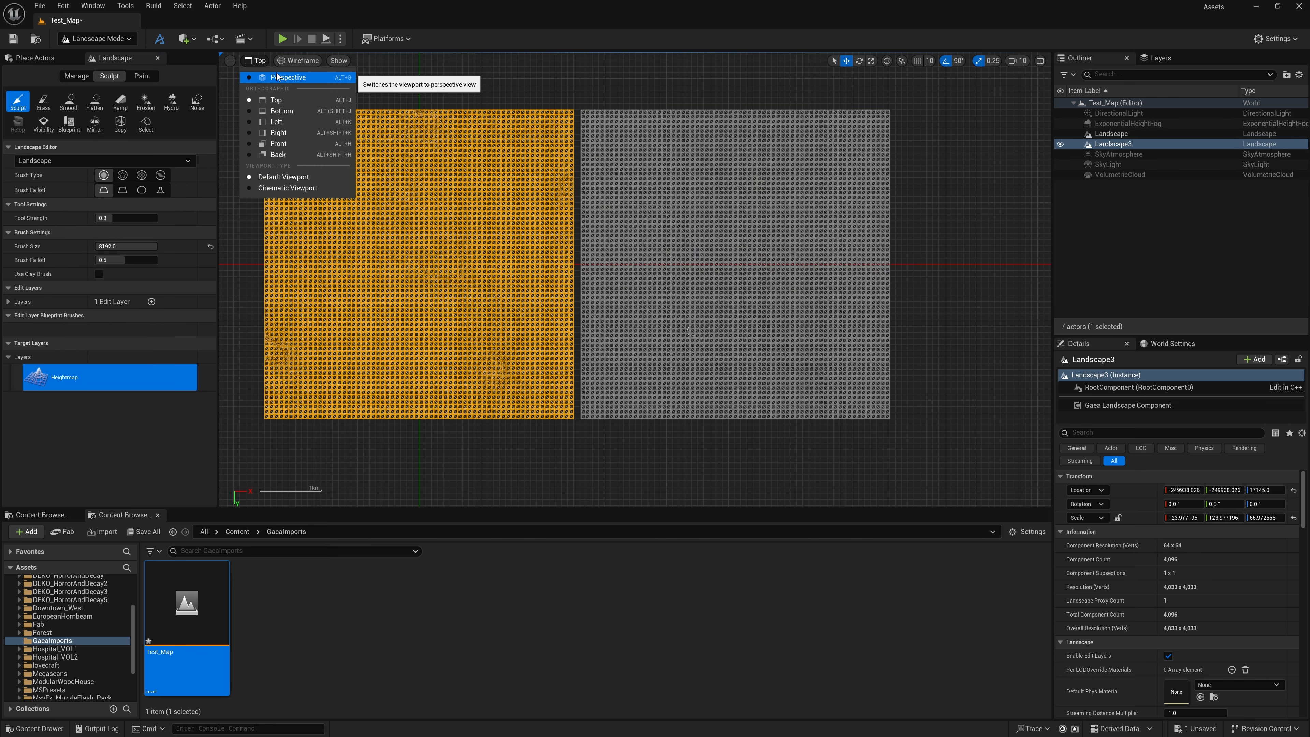
{"action": "left_click", "coordinate": [278, 77]}
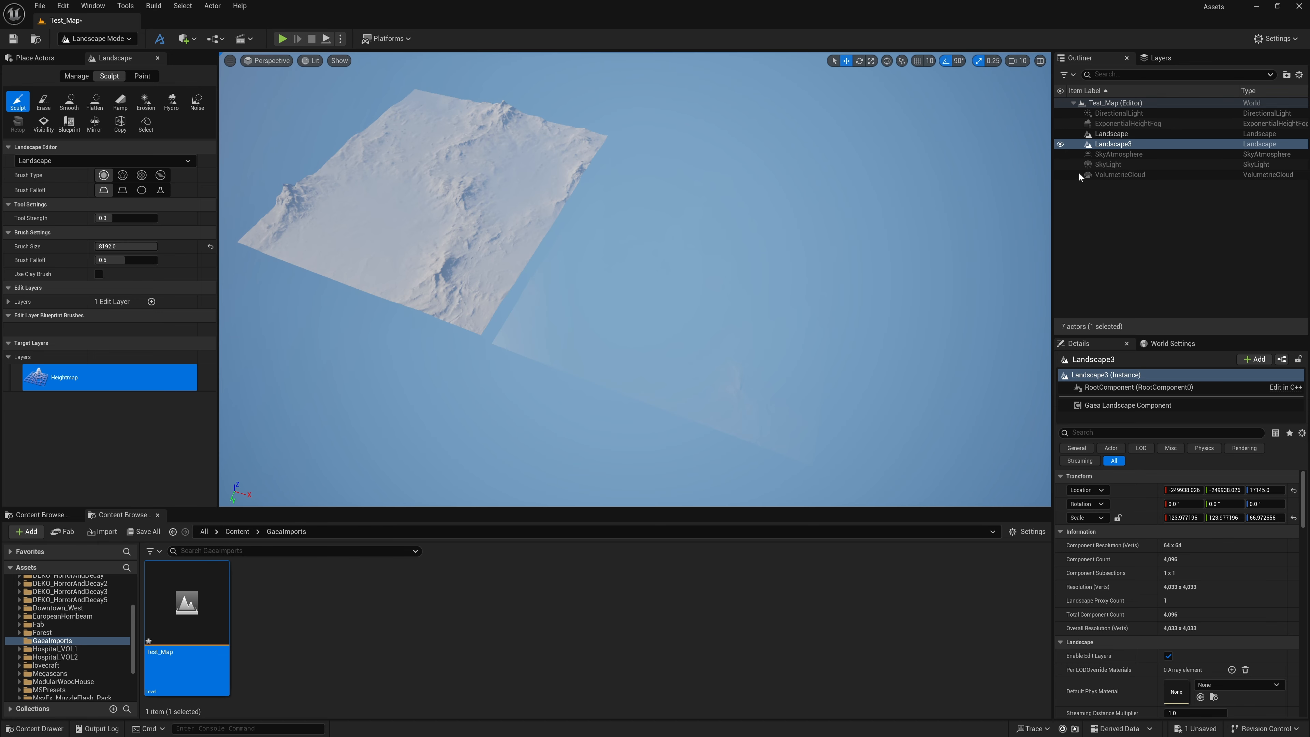
Set the Z location of Landscape to 17000 and switch the editor to Selection mode
{"action": "left_click", "coordinate": [1111, 134]}
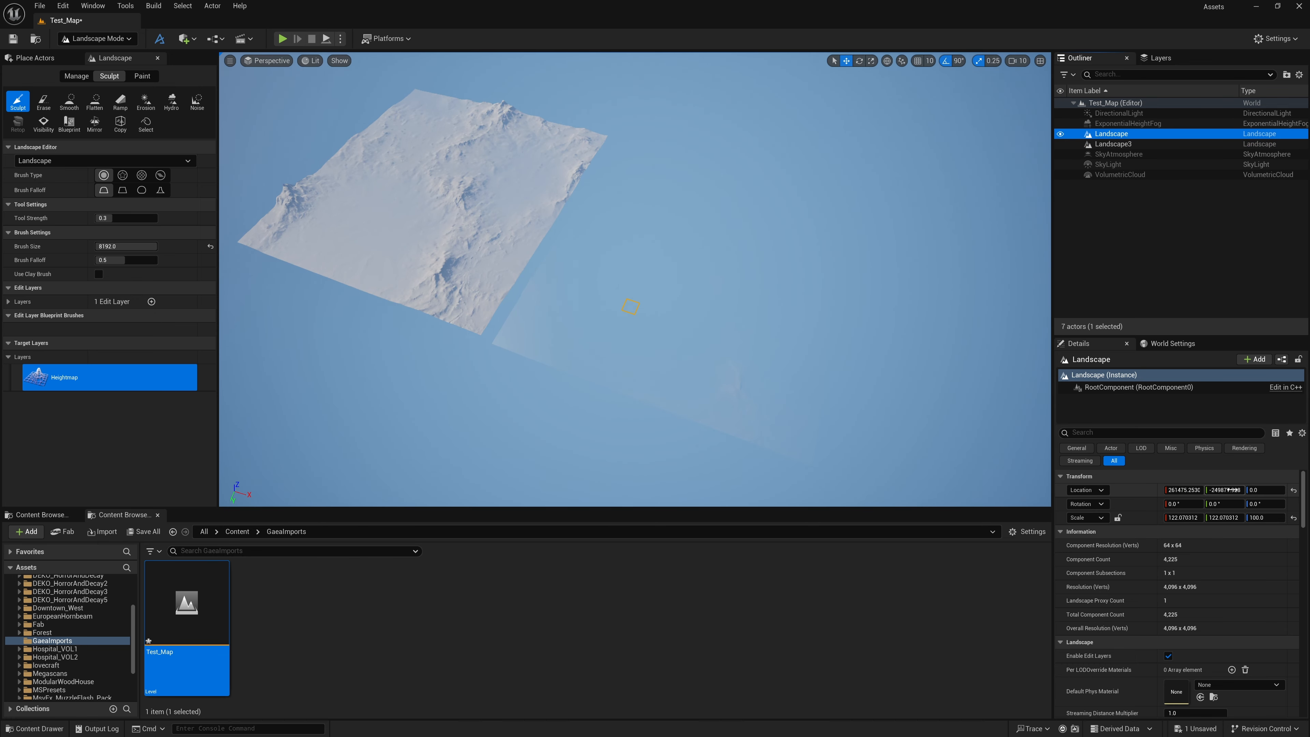
{"action": "left_click", "coordinate": [1264, 490]}
{"action": "type", "text": "17000"}
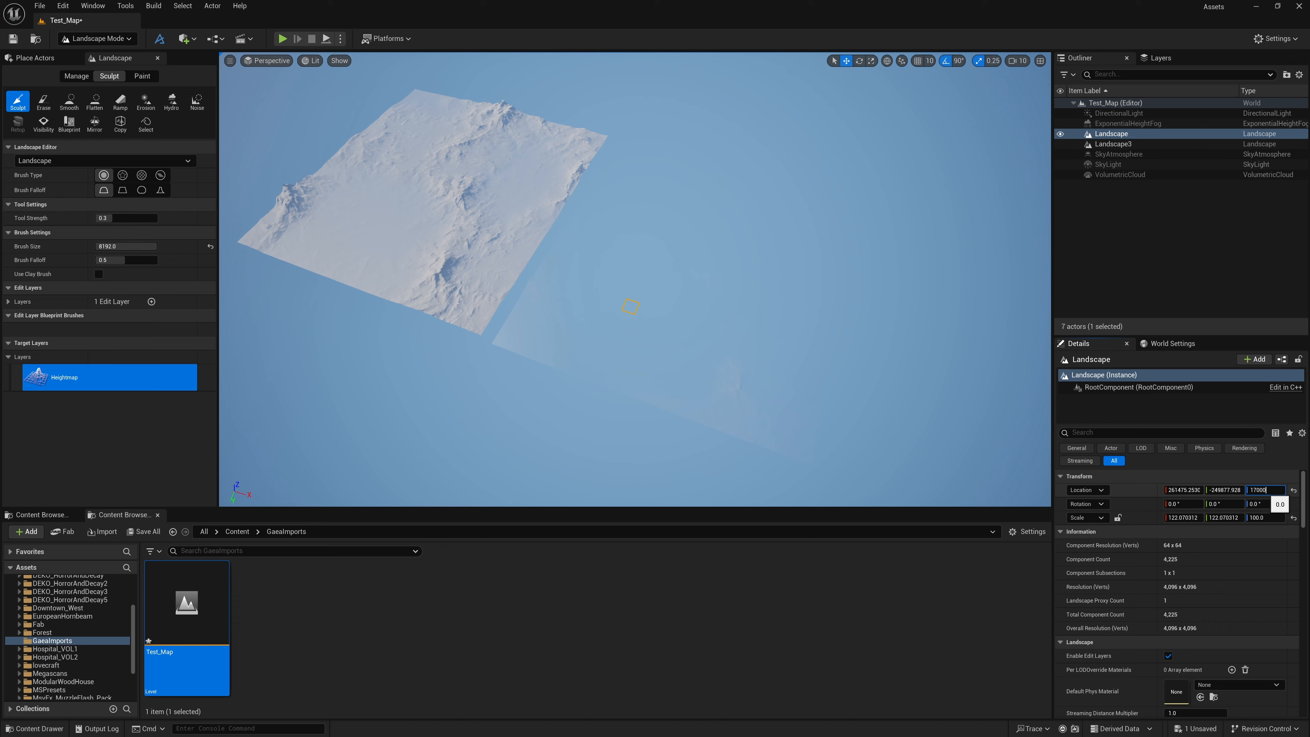
{"action": "key", "text": "Return"}
{"action": "left_click", "coordinate": [98, 38]}
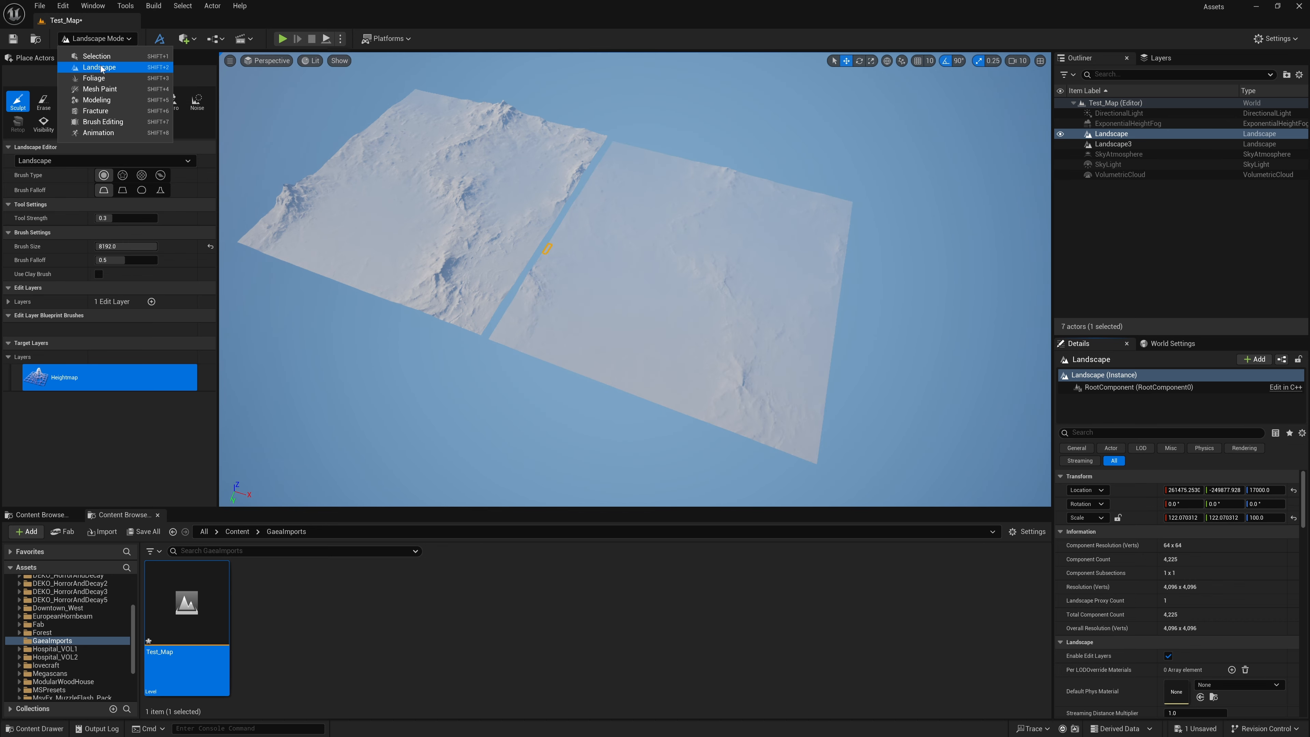
{"action": "left_click", "coordinate": [96, 57]}
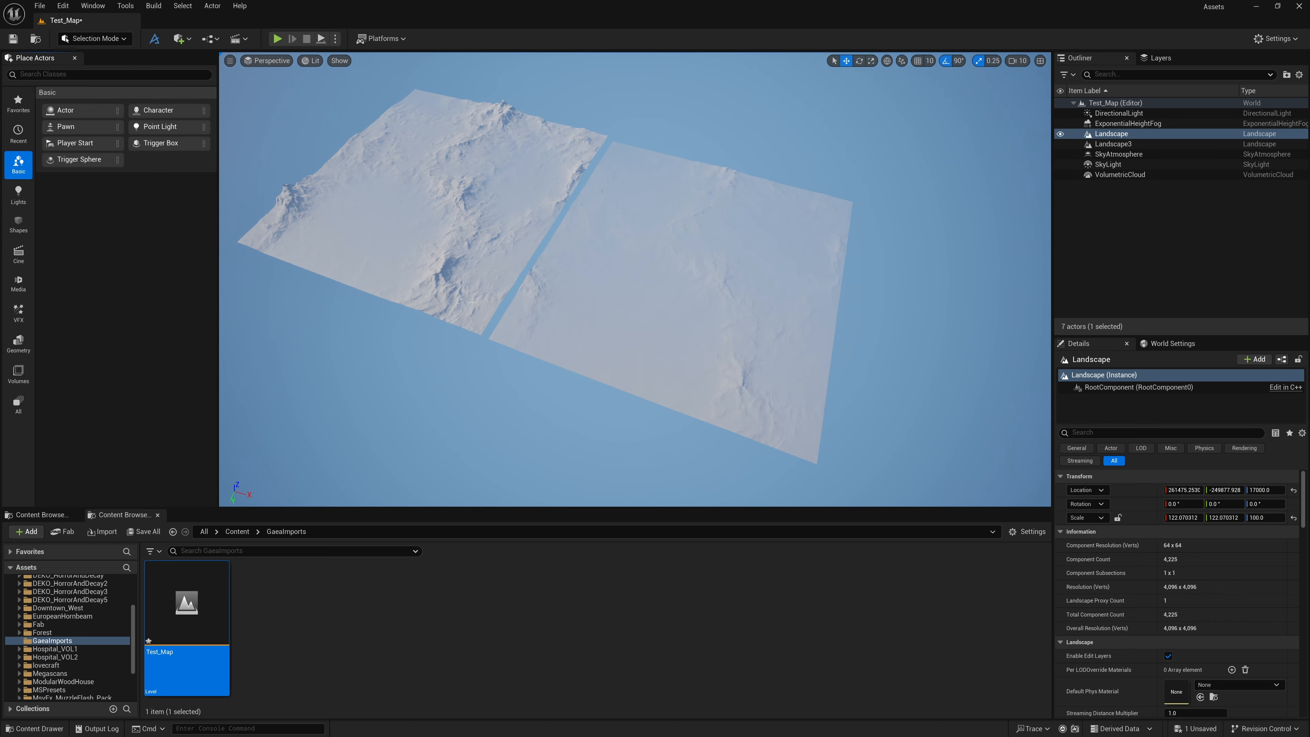
Examine the relief and edges of Landscape from several distances and angles beside Landscape3
{"action": "key", "text": "w"}
{"action": "mouse_move", "coordinate": [472, 302]}
{"action": "right_mouse_down"}
{"action": "mouse_move", "coordinate": [511, 294]}
{"action": "mouse_move", "coordinate": [454, 289]}
{"action": "mouse_move", "coordinate": [496, 313]}
{"action": "mouse_move", "coordinate": [486, 315]}
{"action": "right_mouse_up"}
{"action": "key", "text": "s"}
{"action": "key", "text": "d"}
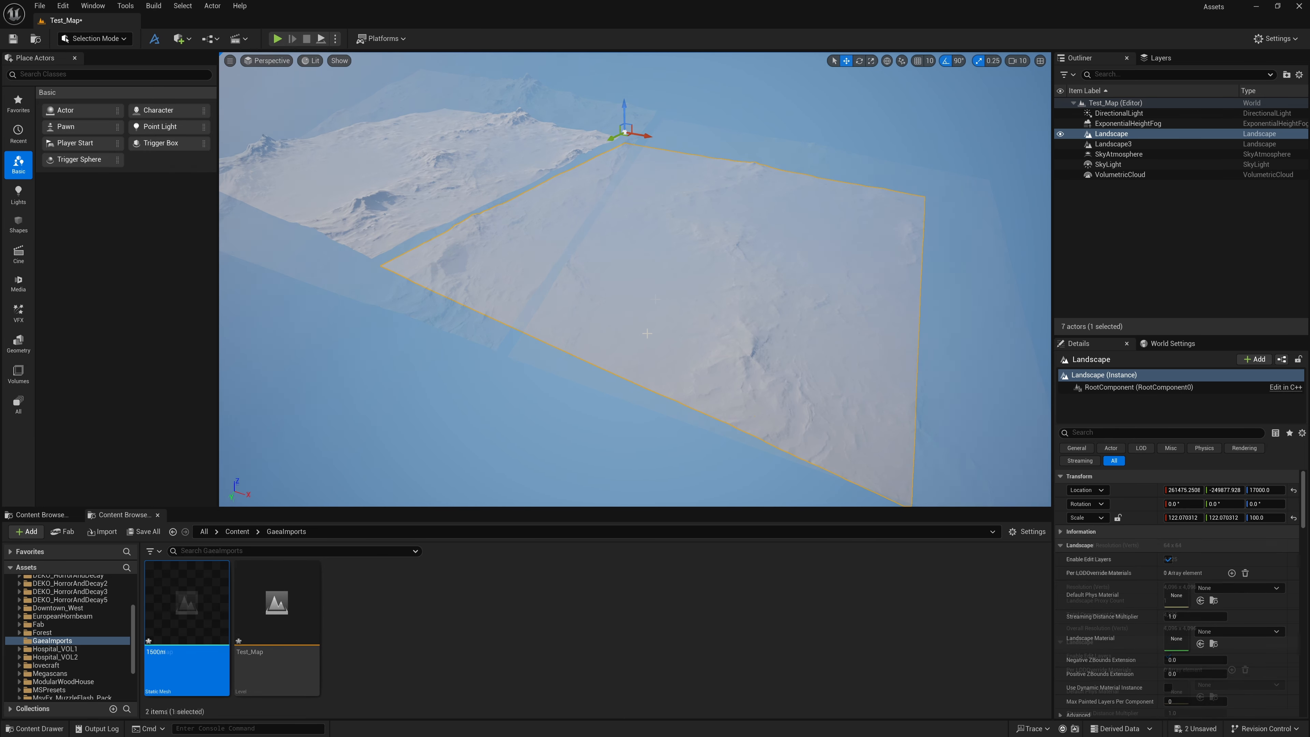
{"action": "key", "text": "s"}
{"action": "right_click_drag", "start_coordinate": [635, 279], "coordinate": [753, 311]}
{"action": "key", "text": "w"}
{"action": "key", "text": "q"}
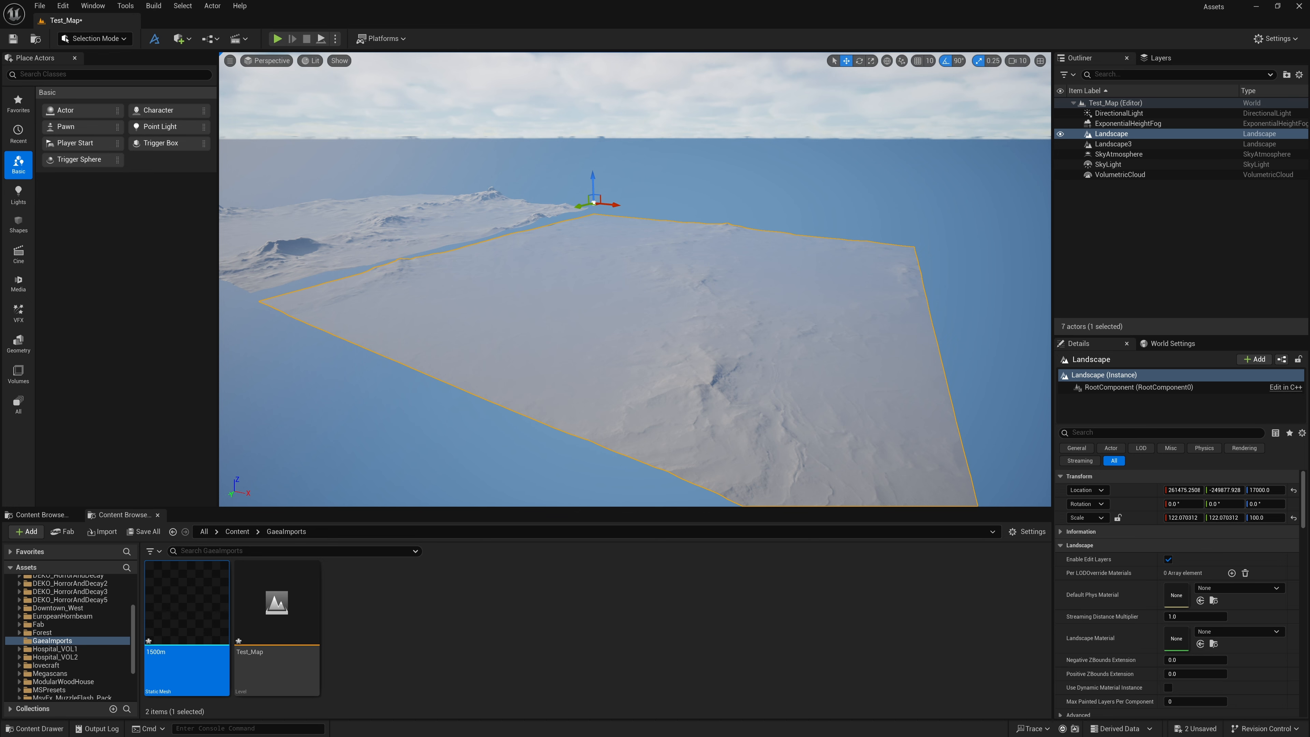
{"action": "right_click_drag", "start_coordinate": [863, 333], "coordinate": [863, 361]}
{"action": "key", "text": "w"}
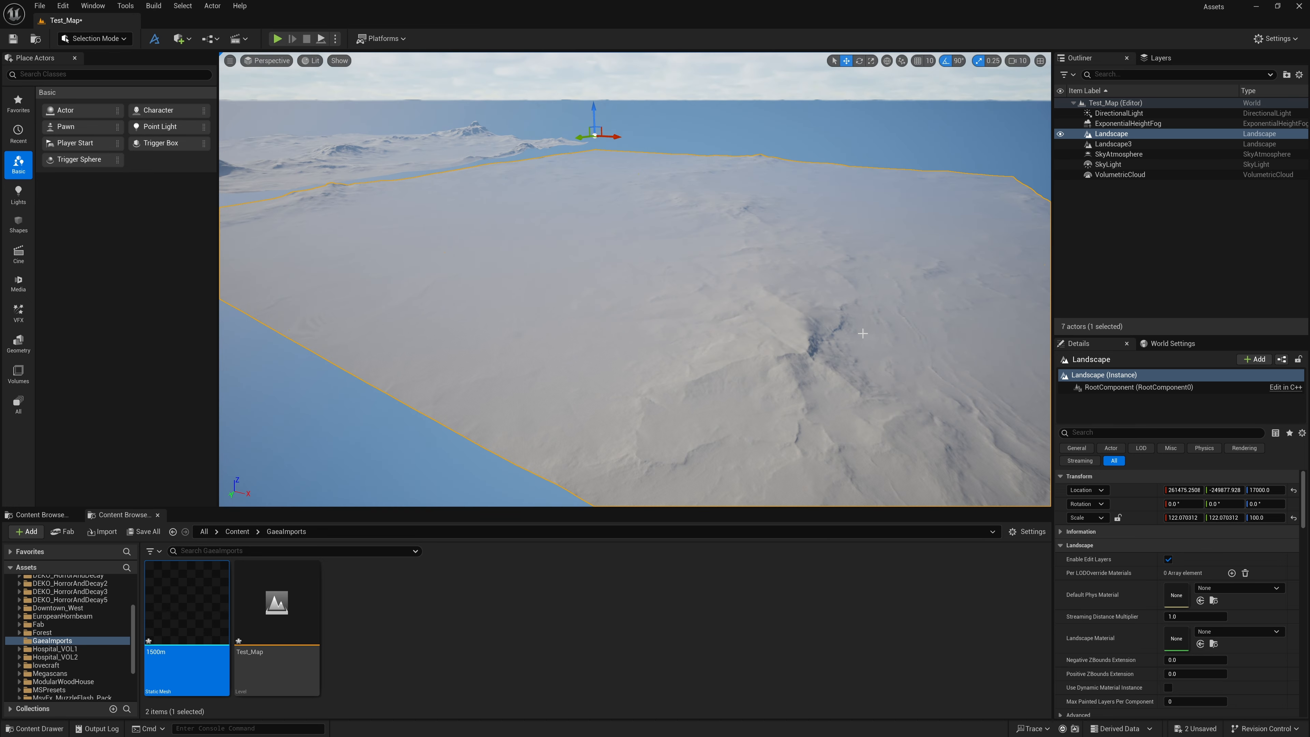
{"action": "key", "text": "s"}
{"action": "key", "text": "d"}
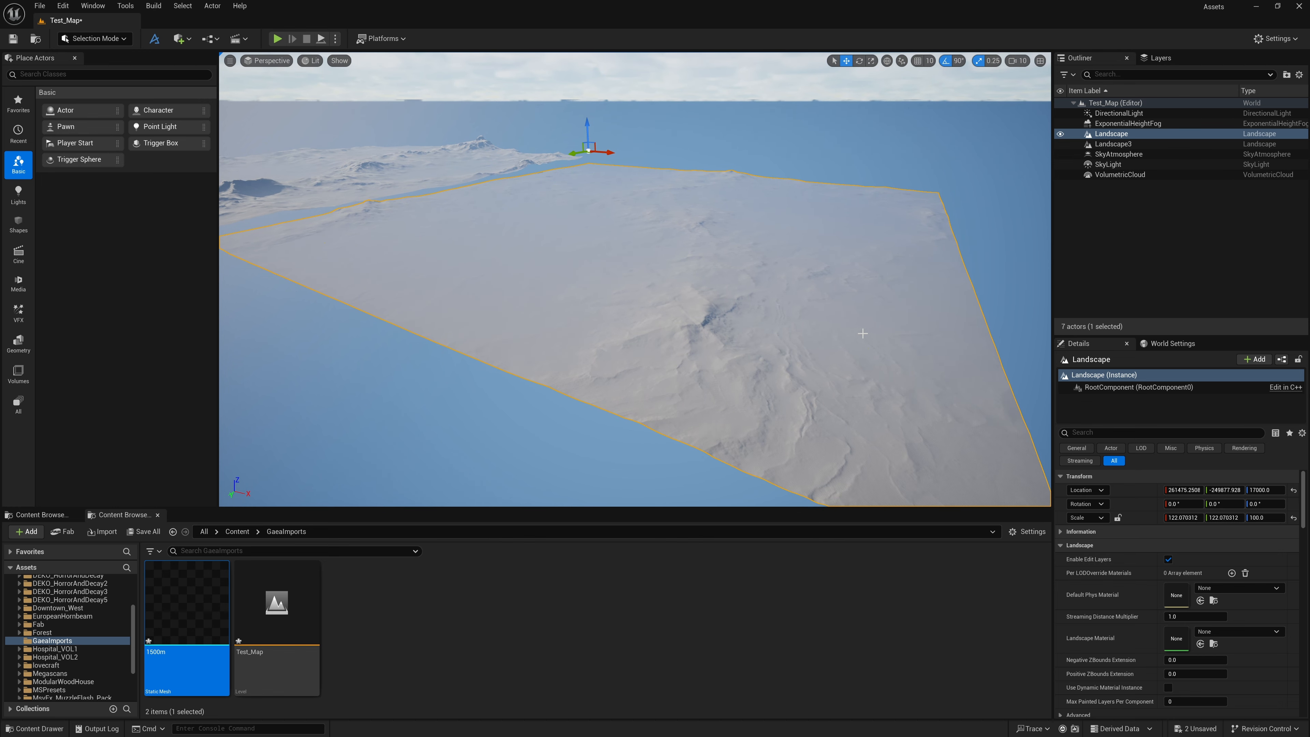
{"action": "mouse_move", "coordinate": [862, 333]}
{"action": "right_mouse_down"}
{"action": "mouse_move", "coordinate": [862, 310]}
{"action": "mouse_move", "coordinate": [877, 356]}
{"action": "mouse_move", "coordinate": [875, 340]}
{"action": "mouse_move", "coordinate": [851, 339]}
{"action": "mouse_move", "coordinate": [863, 326]}
{"action": "right_mouse_up"}
{"action": "key", "text": "w"}
{"action": "key", "text": "s"}
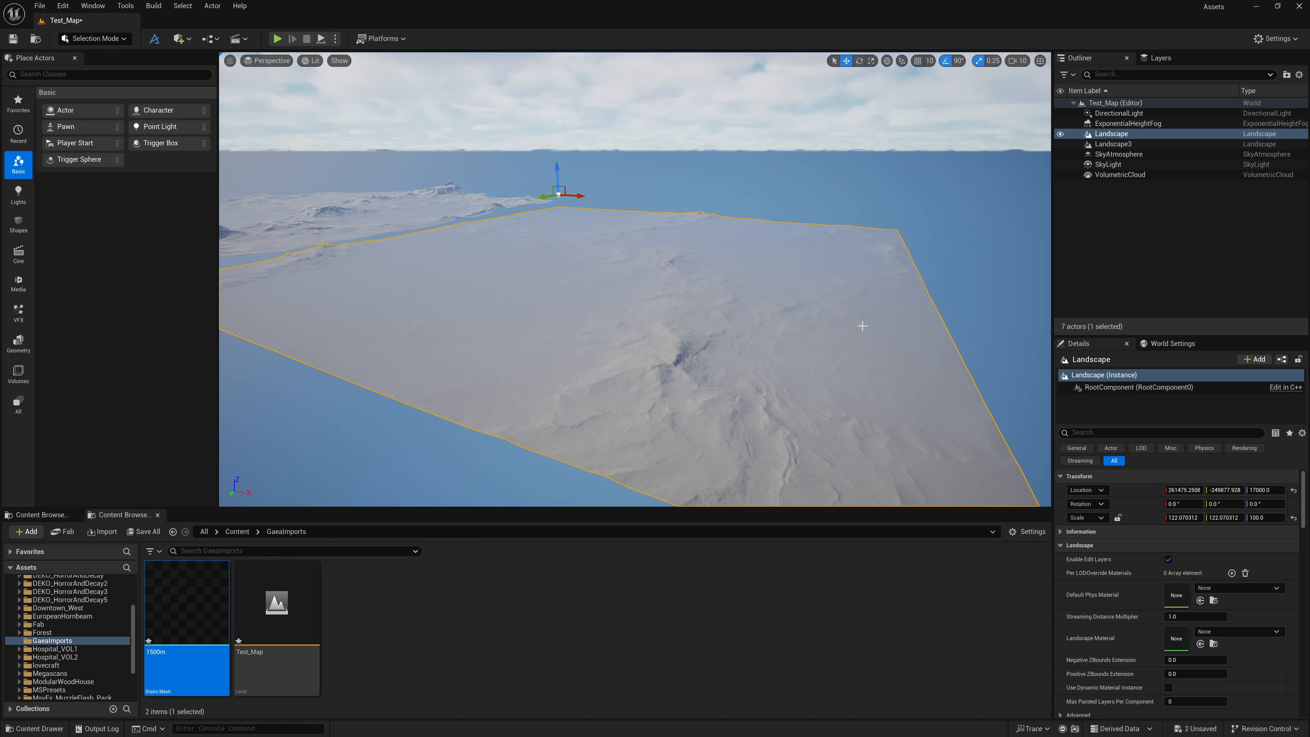
{"action": "mouse_move", "coordinate": [863, 326]}
{"action": "right_mouse_down"}
{"action": "mouse_move", "coordinate": [803, 320]}
{"action": "mouse_move", "coordinate": [870, 346]}
{"action": "mouse_move", "coordinate": [864, 320]}
{"action": "right_mouse_up"}
{"action": "key", "text": "w"}
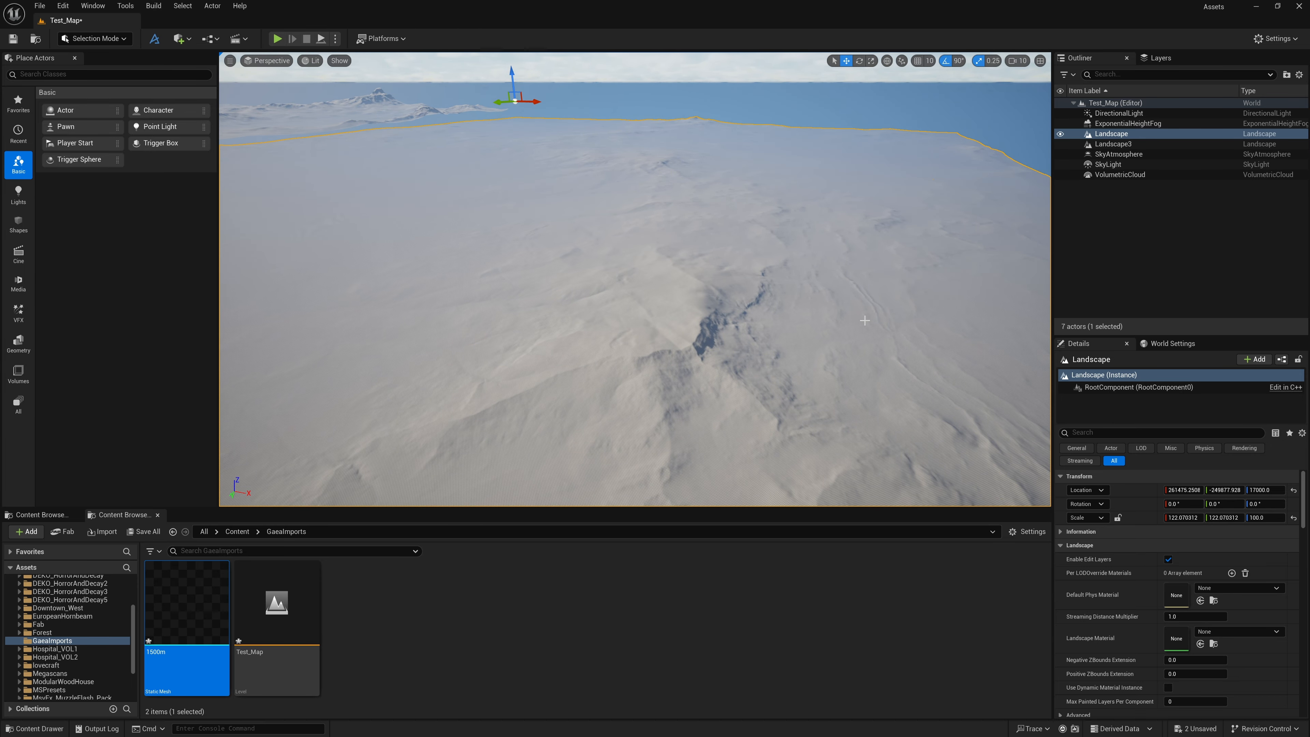
{"action": "key", "text": "s"}
{"action": "right_click_drag", "start_coordinate": [865, 320], "coordinate": [807, 313]}
{"action": "key", "text": "s"}
{"action": "key", "text": "w"}
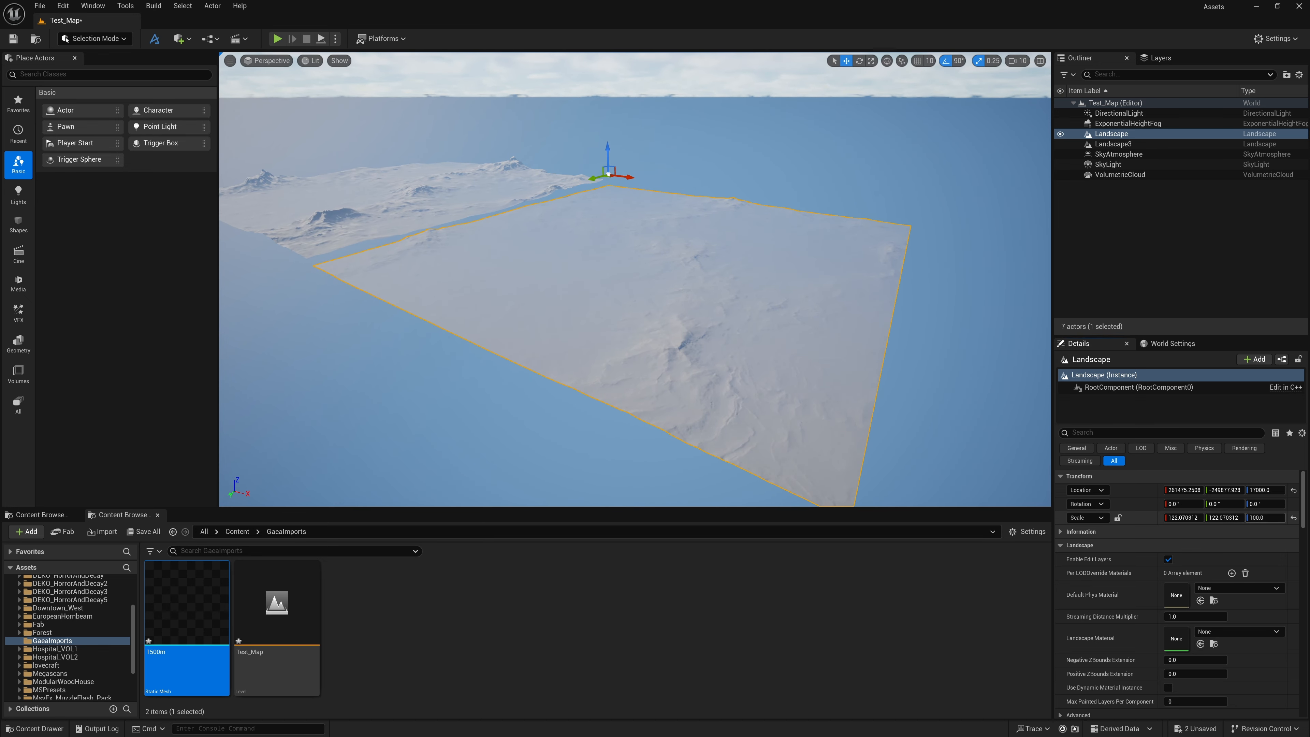
Set the Z scale of Landscape to 500 and raise the landscape to a Z location of about 88300
{"action": "left_click", "coordinate": [1265, 517]}
{"action": "type", "text": "500"}
{"action": "key", "text": "Return"}
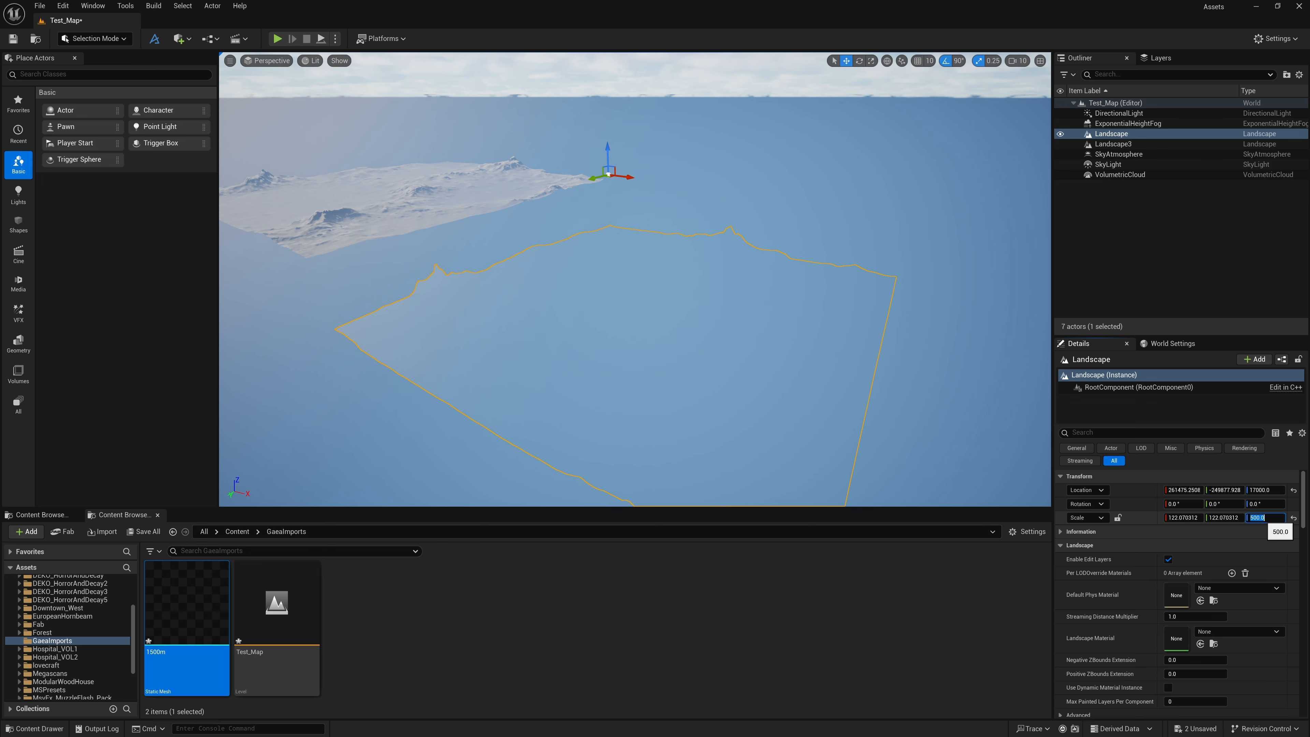
{"action": "left_click_drag", "start_coordinate": [607, 155], "coordinate": [594, 109]}
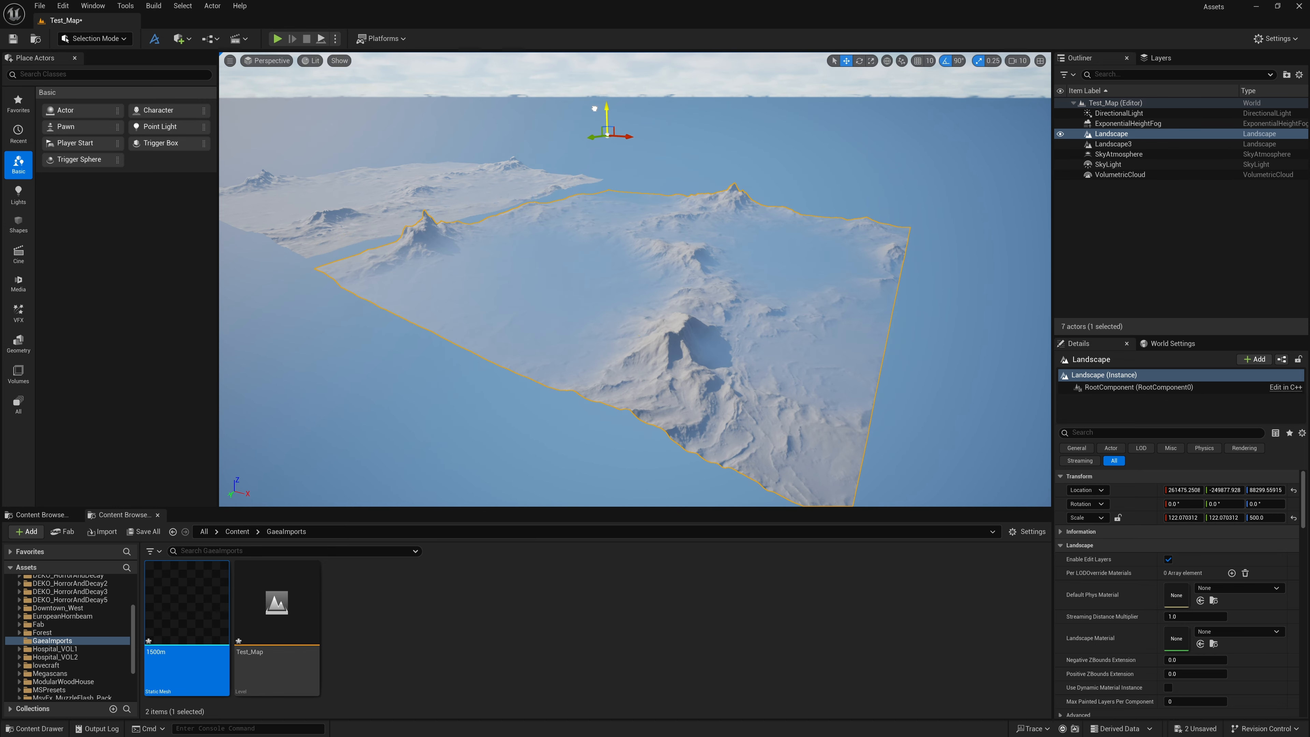
Examine the vertically exaggerated peaks of Landscape up close in the Perspective view
{"action": "key", "text": "w"}
{"action": "right_click_drag", "start_coordinate": [598, 106], "coordinate": [603, 160]}
{"action": "key", "text": "s"}
{"action": "key", "text": "s"}
{"action": "key", "text": "w"}
{"action": "right_click_drag", "start_coordinate": [552, 273], "coordinate": [559, 264]}
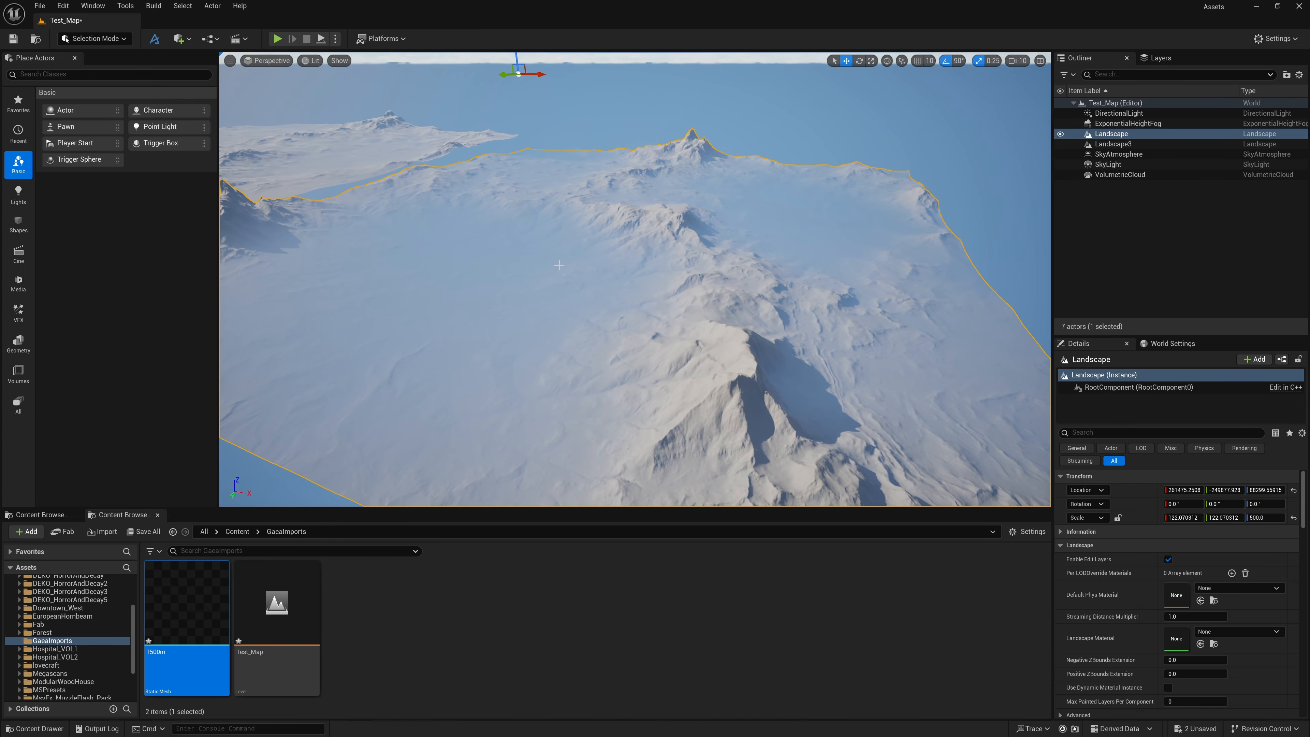
Inspect the height profile of Landscape in the Left wireframe view and return to the Perspective view
{"action": "left_click", "coordinate": [262, 59]}
{"action": "left_click", "coordinate": [273, 124]}
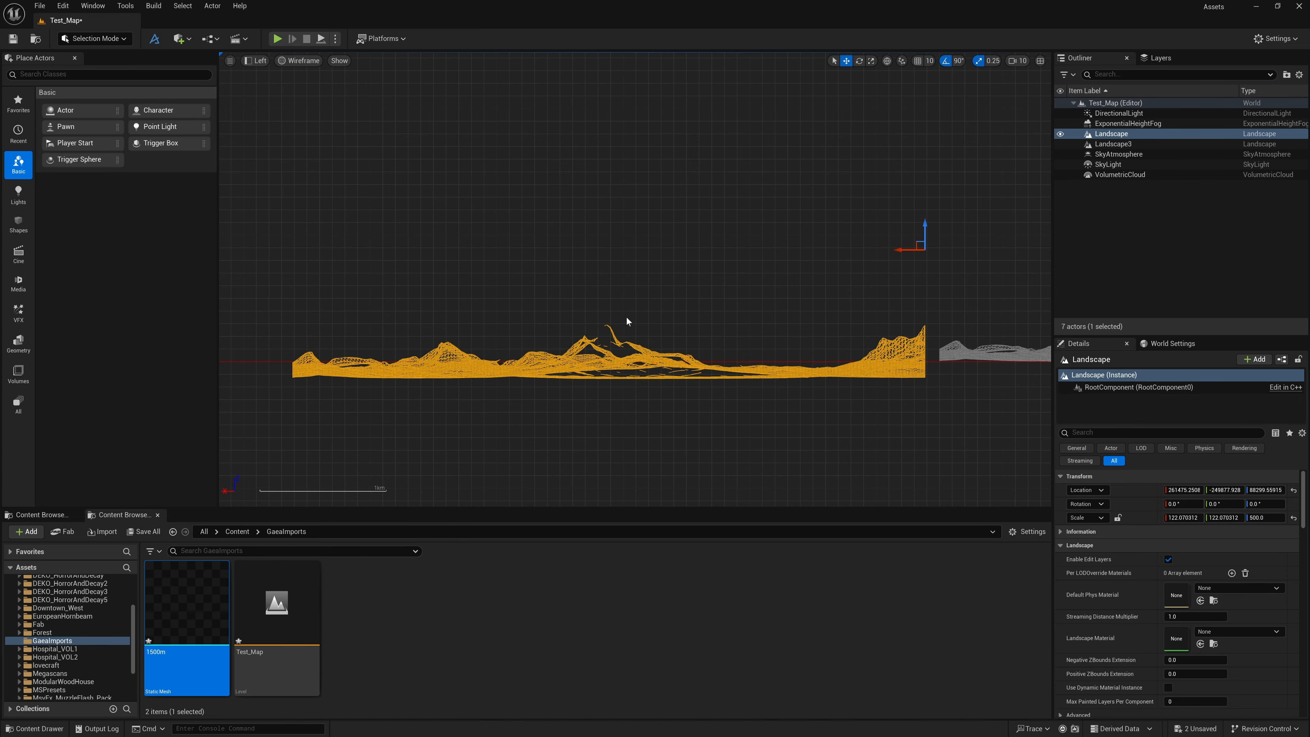
{"action": "scroll", "coordinate": [626, 317], "scroll_direction": "up", "scroll_amount": 1}
{"action": "right_click_drag", "start_coordinate": [626, 317], "coordinate": [658, 274]}
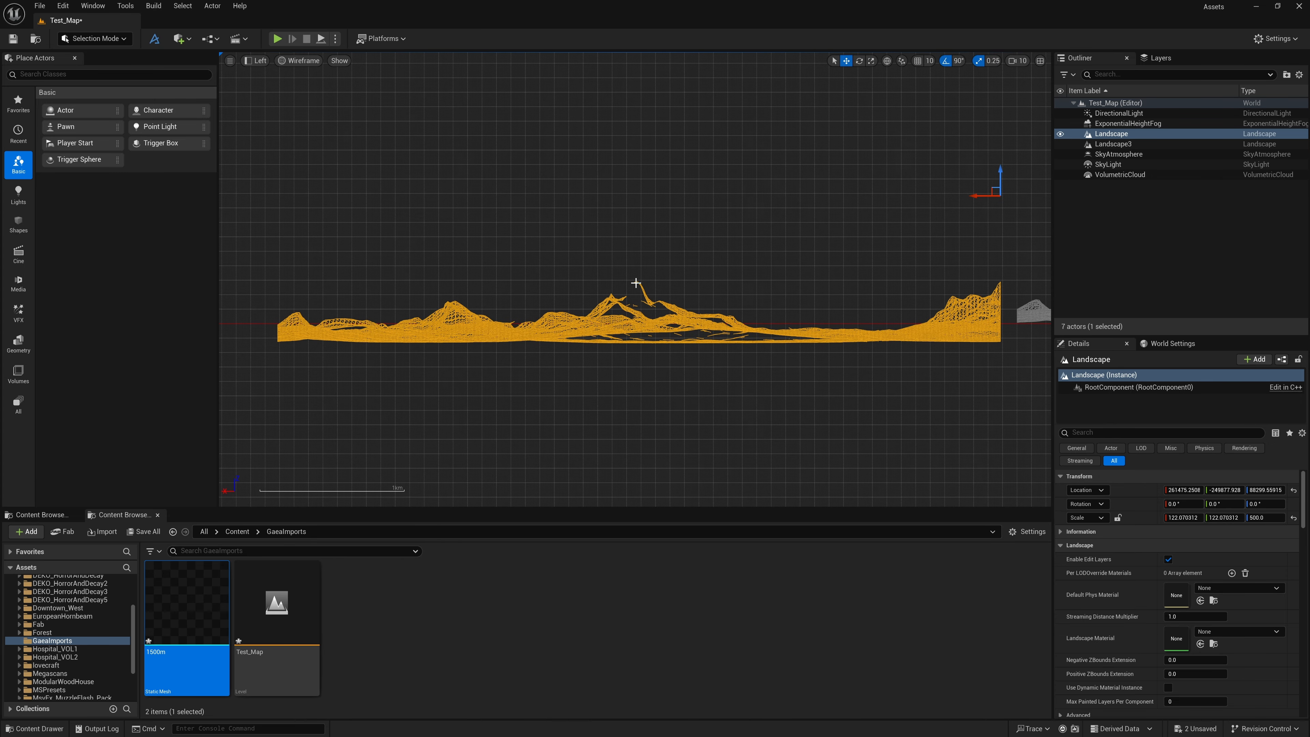
{"action": "middle_click_drag", "start_coordinate": [637, 280], "coordinate": [636, 342]}
{"action": "middle_click_drag", "start_coordinate": [638, 344], "coordinate": [632, 338]}
{"action": "left_click", "coordinate": [259, 62]}
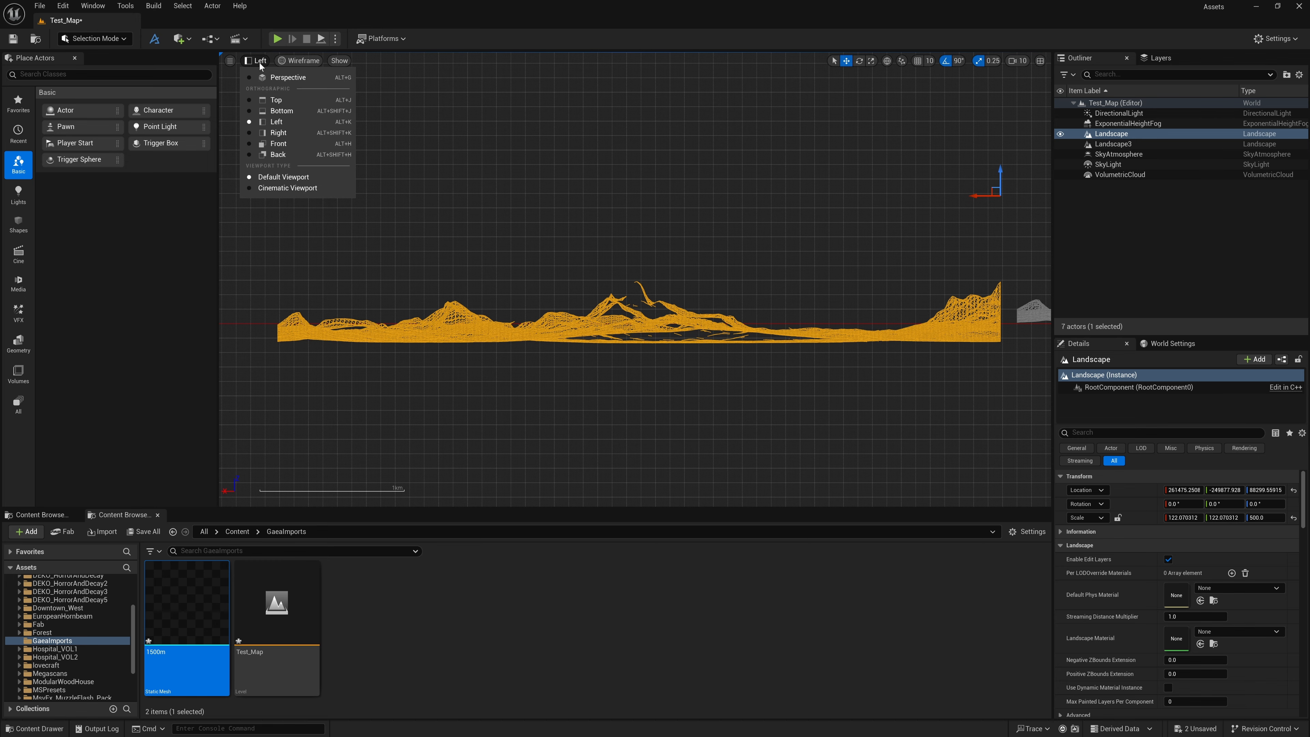
{"action": "left_click", "coordinate": [277, 82]}
{"action": "key", "text": "s"}
{"action": "right_click_drag", "start_coordinate": [687, 365], "coordinate": [687, 365]}
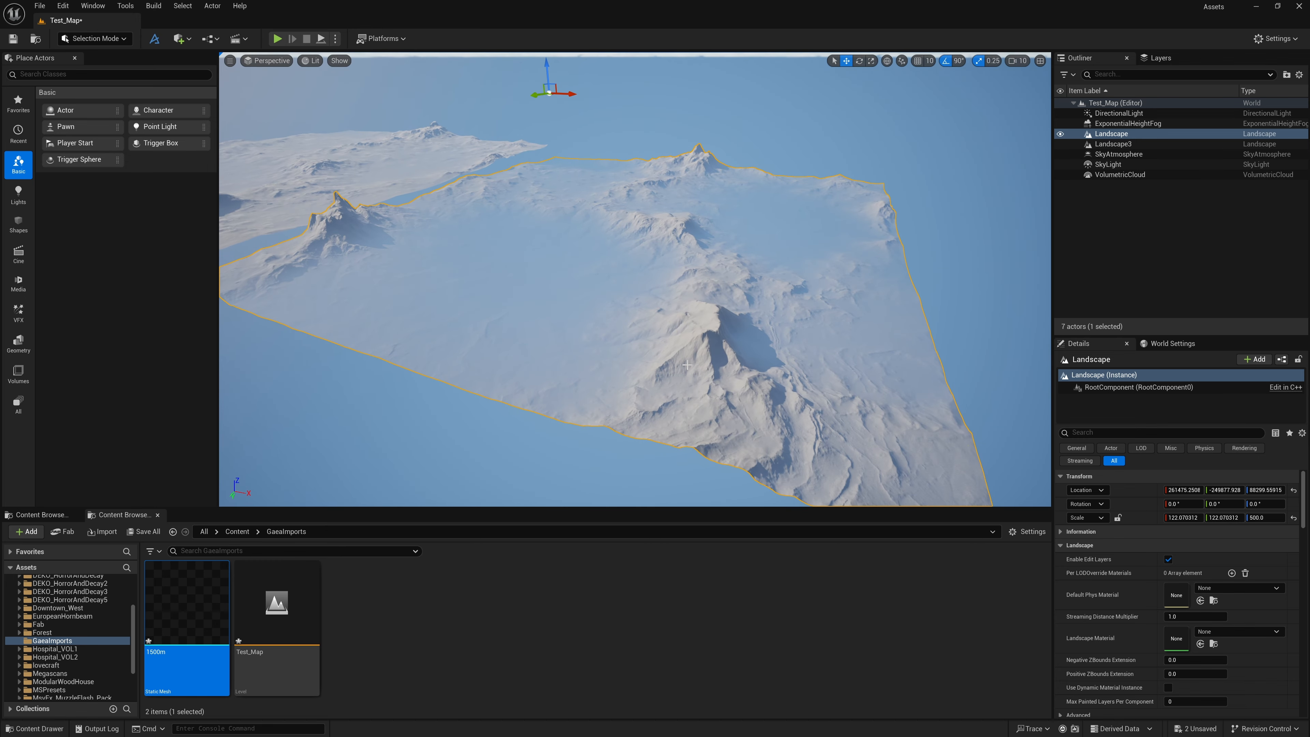
Switch to the Blender scene containing the cube
{"action": "key", "text": "super"}
{"action": "left_click", "coordinate": [772, 727]}
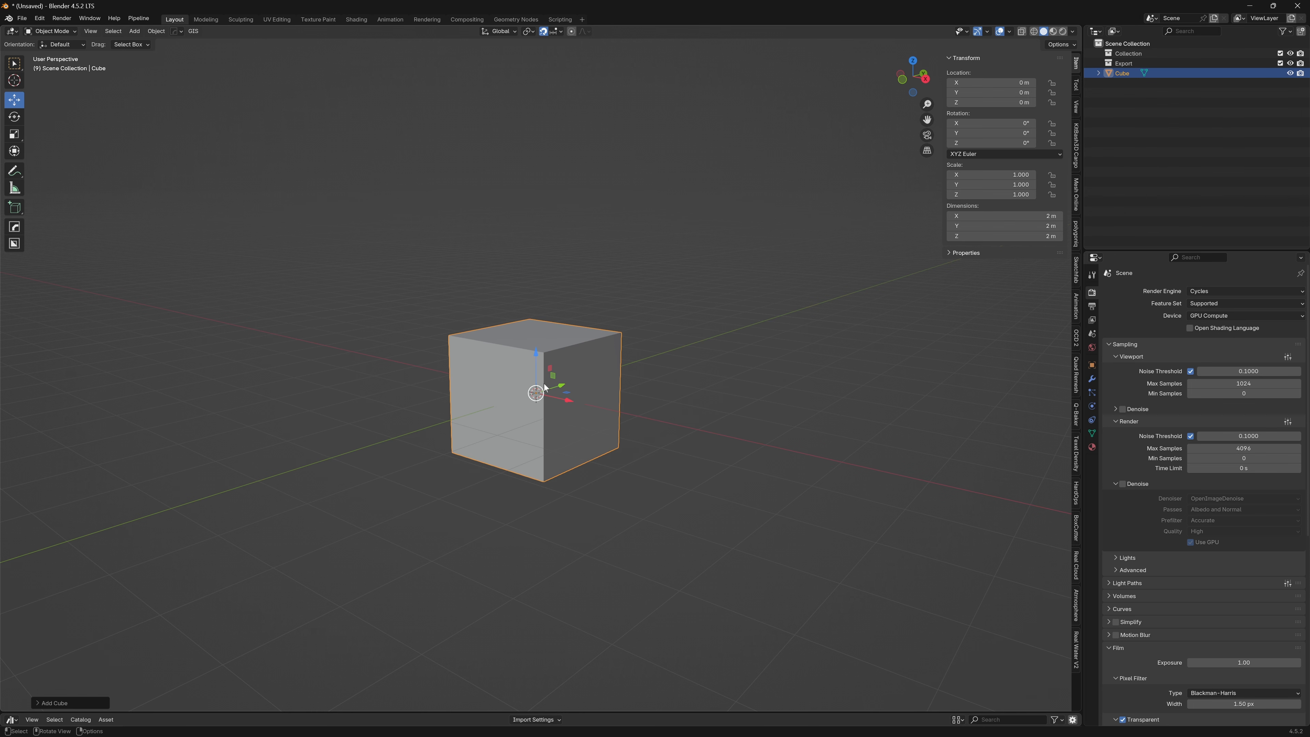
Raise the cube 1 m along Z in the Front view so its base sits at the world origin
{"action": "scroll", "coordinate": [571, 364], "scroll_direction": "down", "scroll_amount": 2}
{"action": "scroll", "coordinate": [567, 360], "scroll_direction": "up", "scroll_amount": 3}
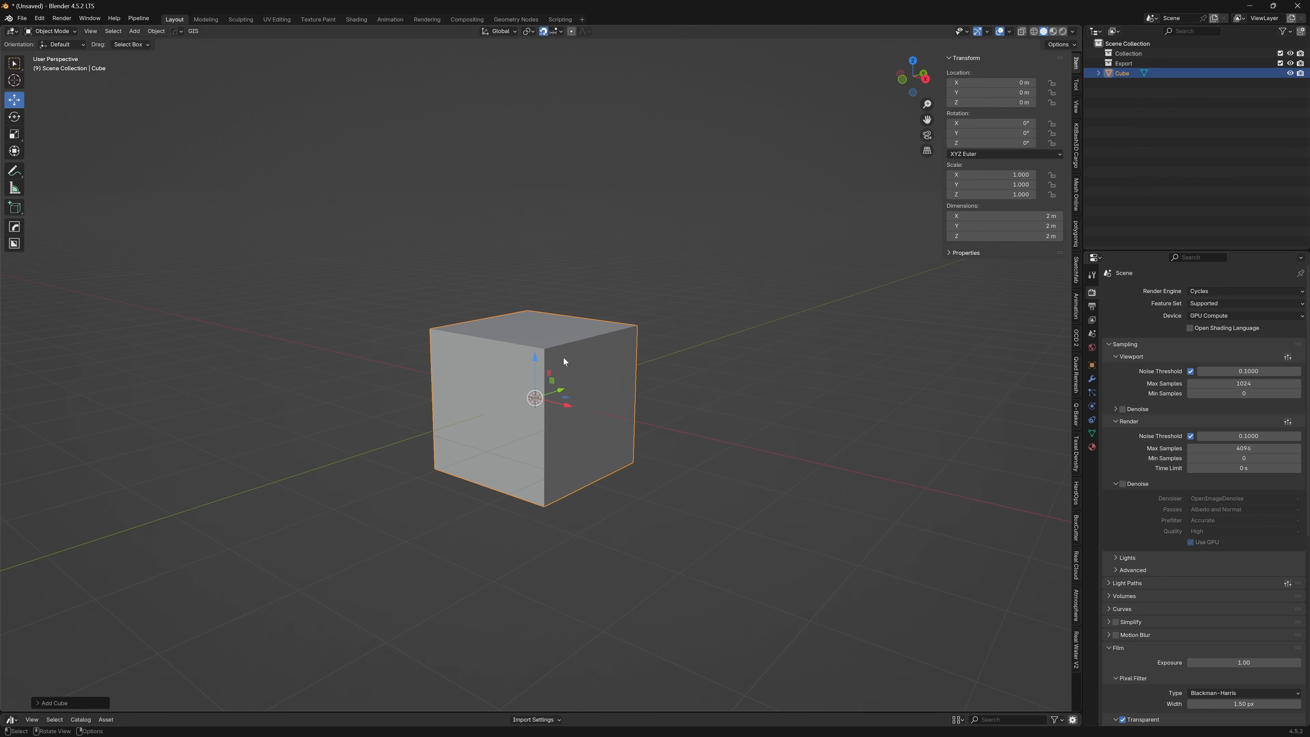
{"action": "key", "text": "KP_1"}
{"action": "scroll", "coordinate": [560, 365], "scroll_direction": "up", "scroll_amount": 3}
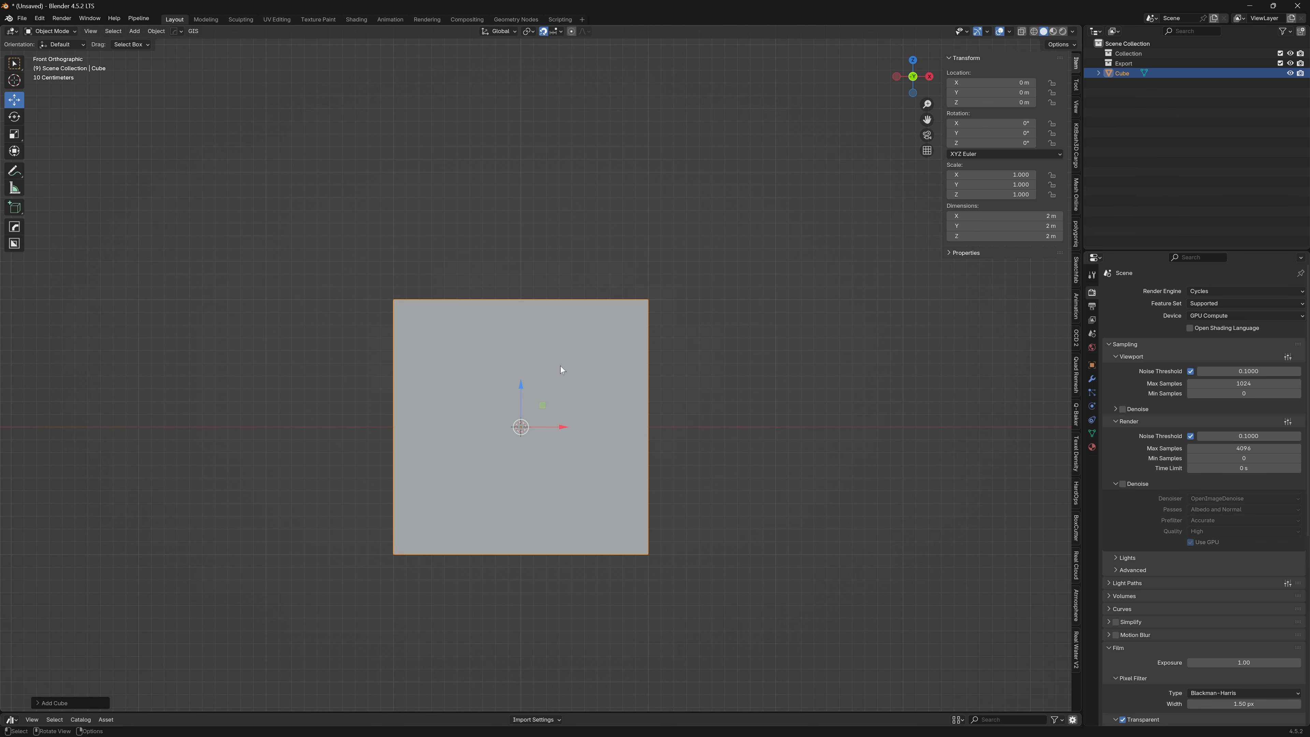
{"action": "left_click_drag", "start_coordinate": [523, 397], "coordinate": [516, 427]}
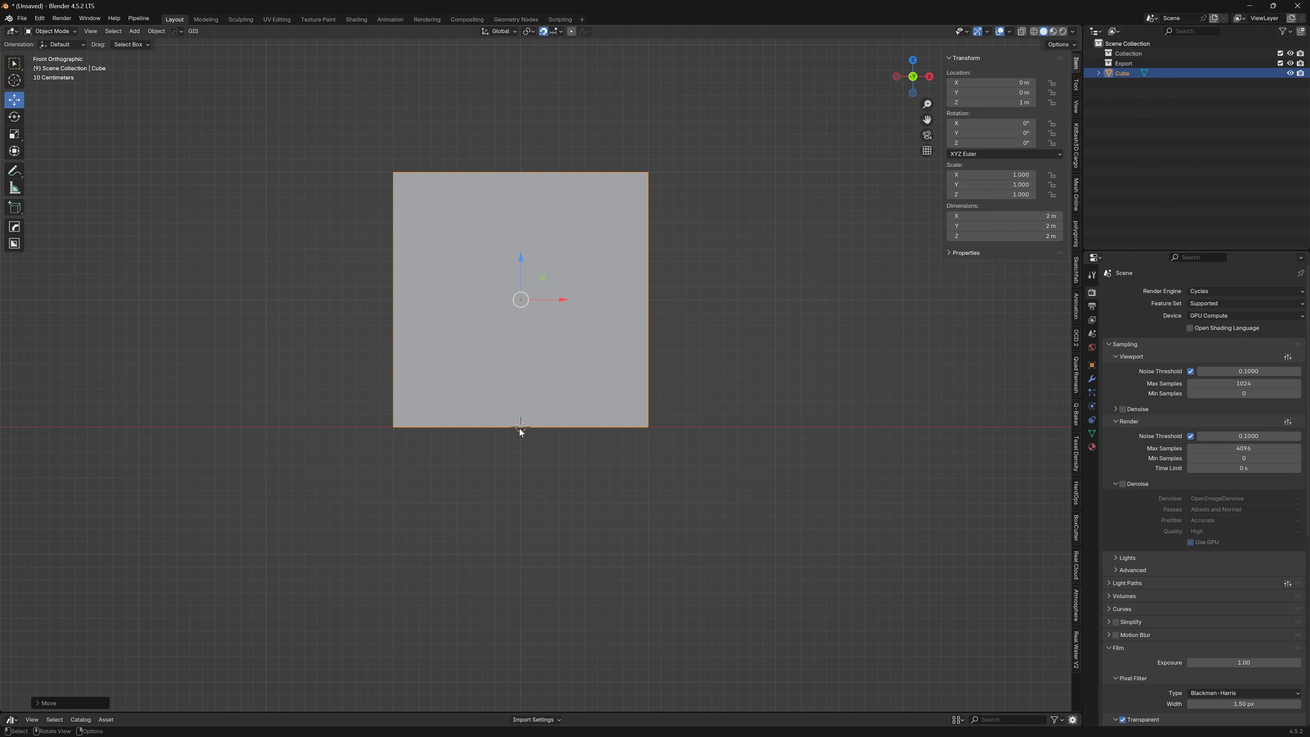
{"action": "scroll", "coordinate": [635, 391], "scroll_direction": "down", "scroll_amount": 4}
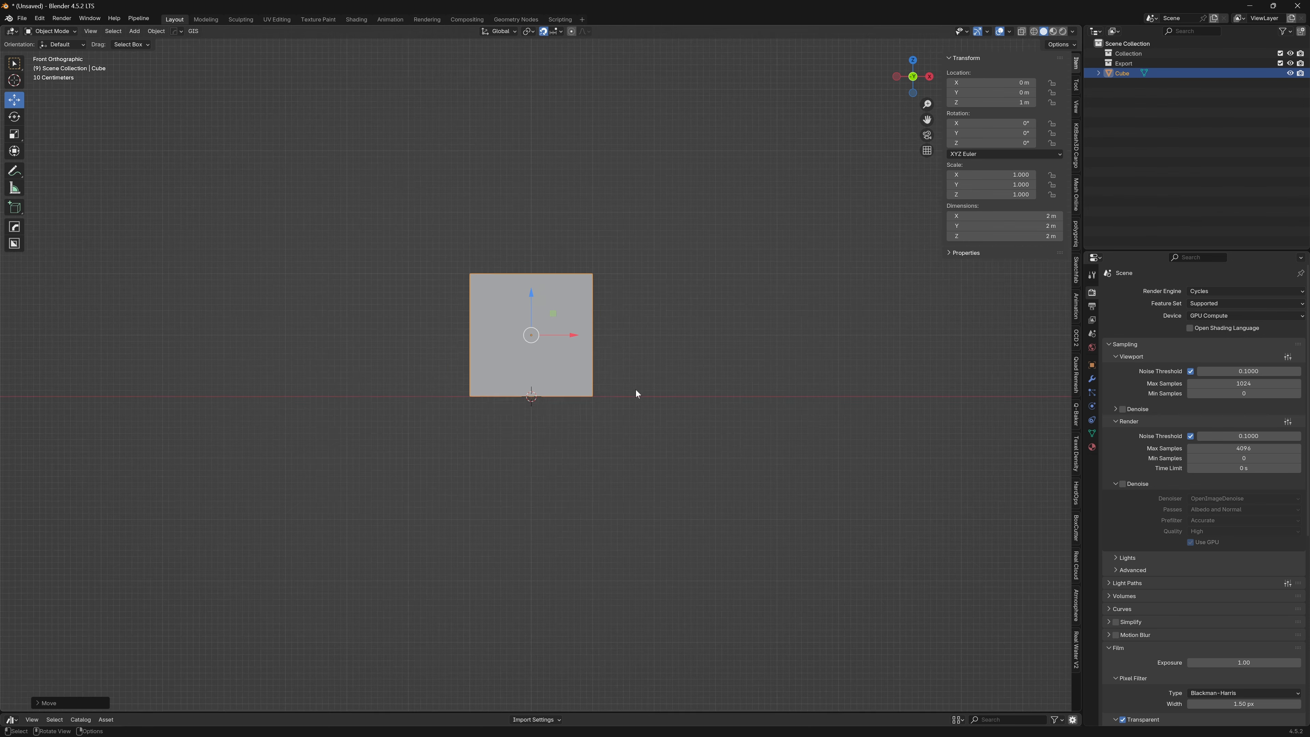
Set the cube's origin to the 3D cursor and inspect the pivot at the centre of its base
{"action": "middle_click_drag", "start_coordinate": [635, 390], "coordinate": [598, 414]}
{"action": "left_click", "coordinate": [154, 31]}
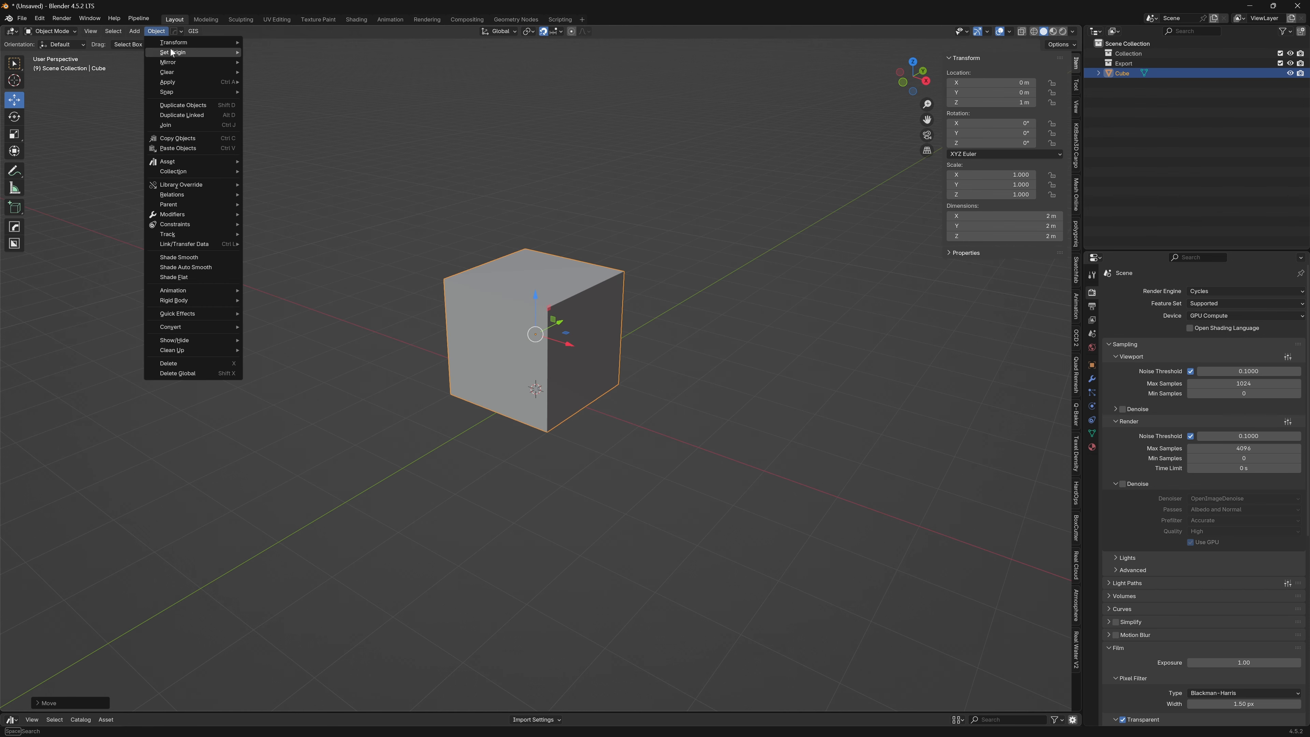
{"action": "mouse_move", "coordinate": [181, 53]}
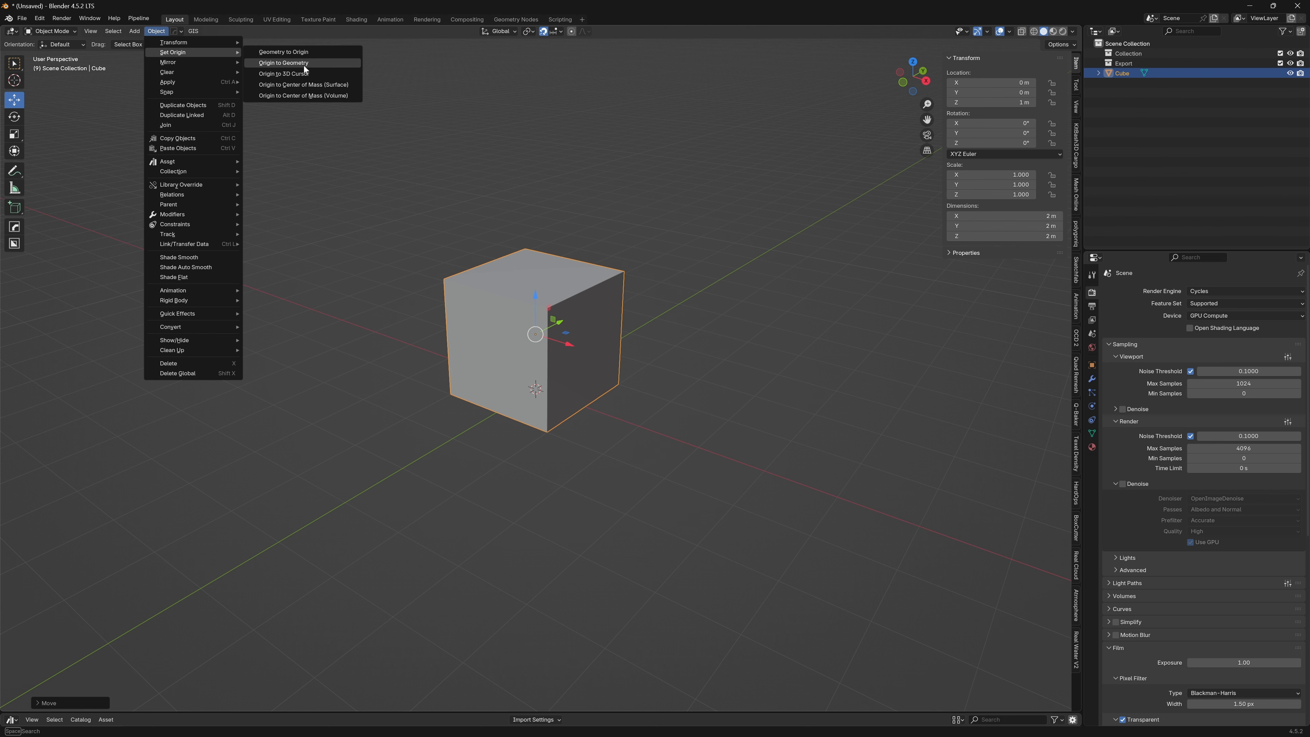
{"action": "left_click", "coordinate": [283, 73]}
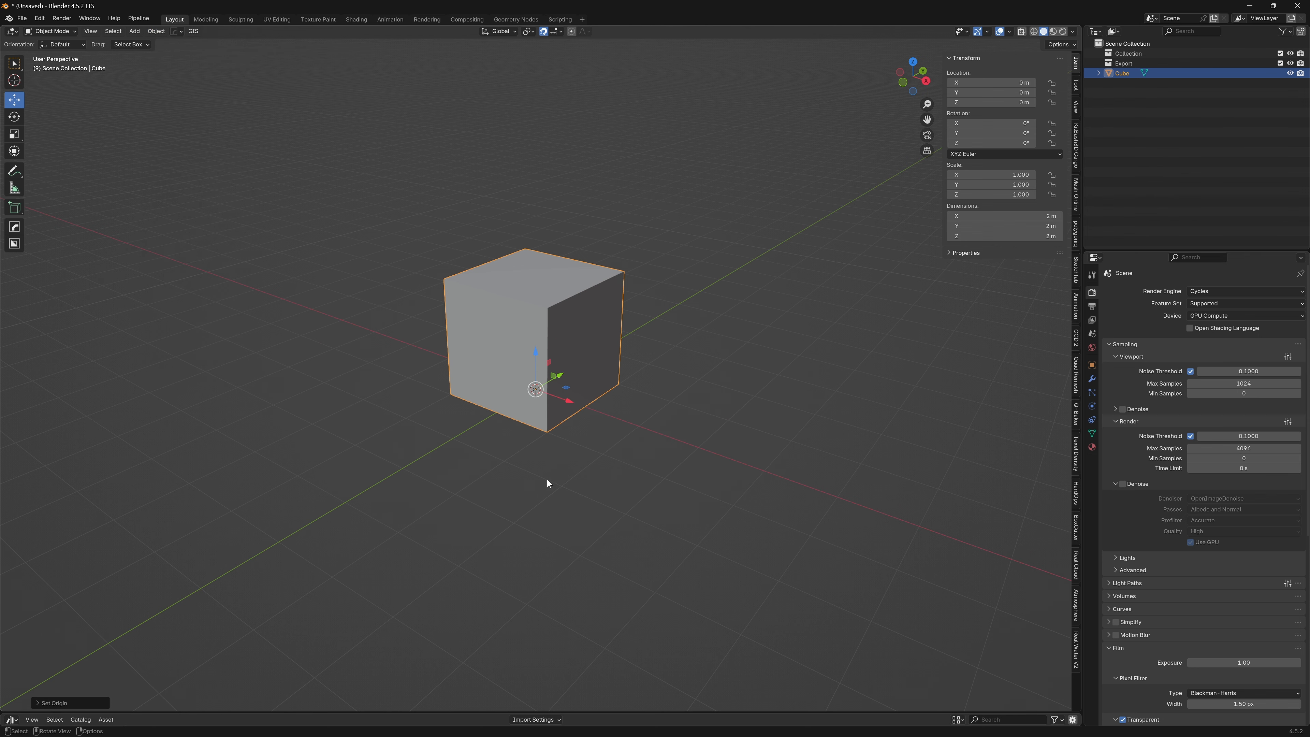
{"action": "middle_click_drag", "start_coordinate": [547, 479], "coordinate": [540, 308]}
{"action": "scroll", "coordinate": [540, 308], "scroll_direction": "up", "scroll_amount": 3}
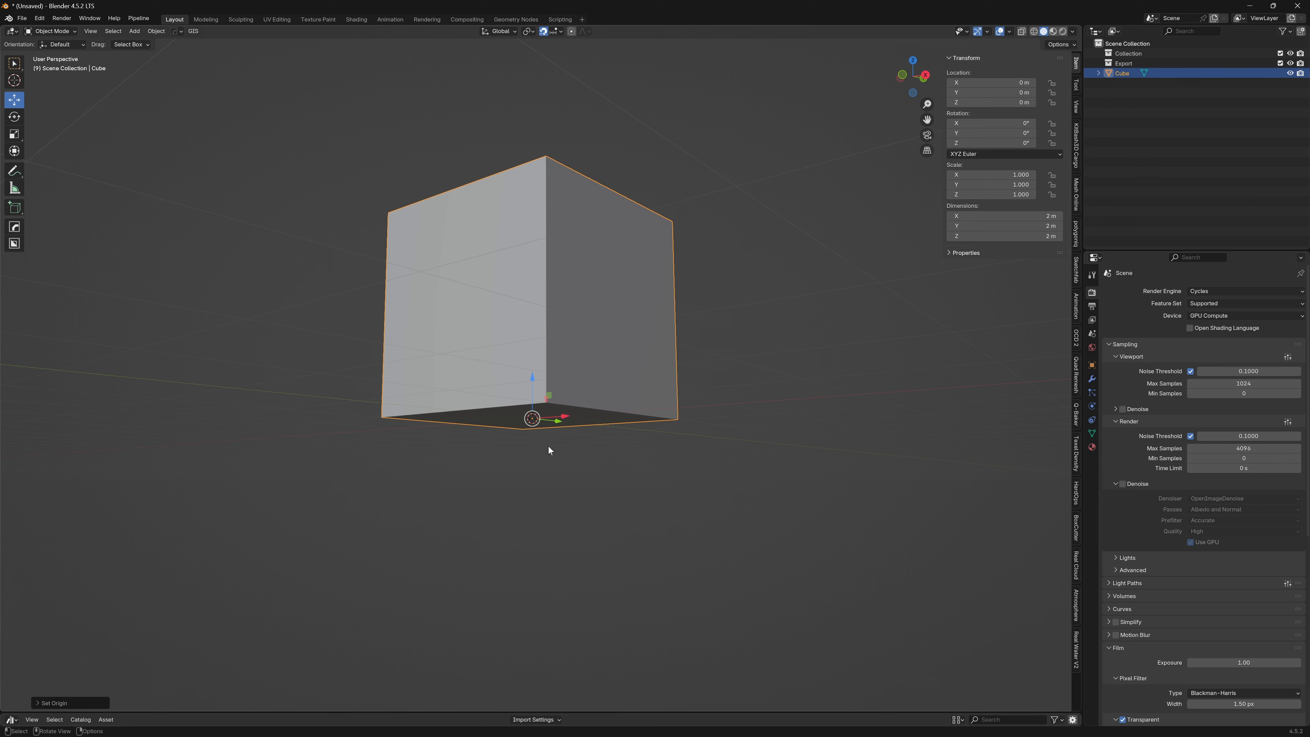
{"action": "middle_click_drag", "start_coordinate": [548, 447], "coordinate": [543, 424]}
{"action": "middle_click_drag", "start_coordinate": [554, 248], "coordinate": [553, 336]}
{"action": "scroll", "coordinate": [552, 332], "scroll_direction": "down", "scroll_amount": 5}
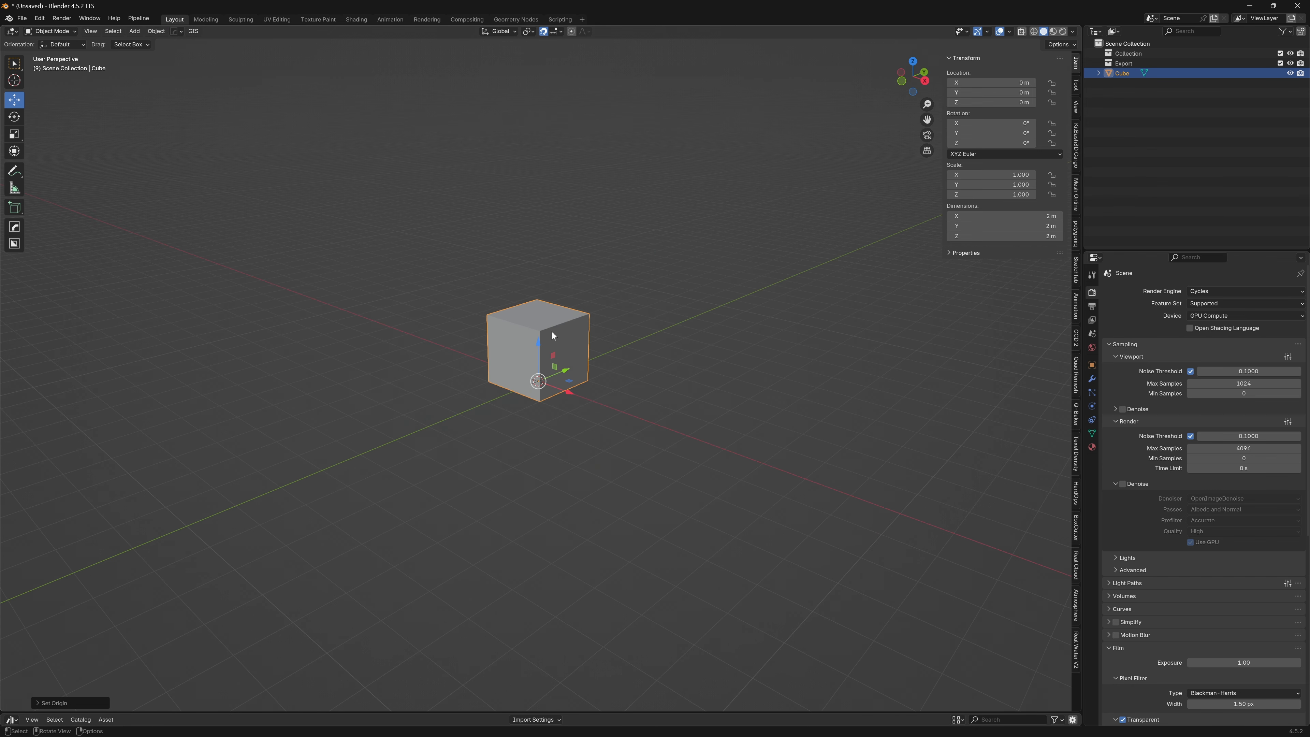
Set the cube's Z dimension to 500 m and apply the scale
{"action": "left_click", "coordinate": [1015, 235]}
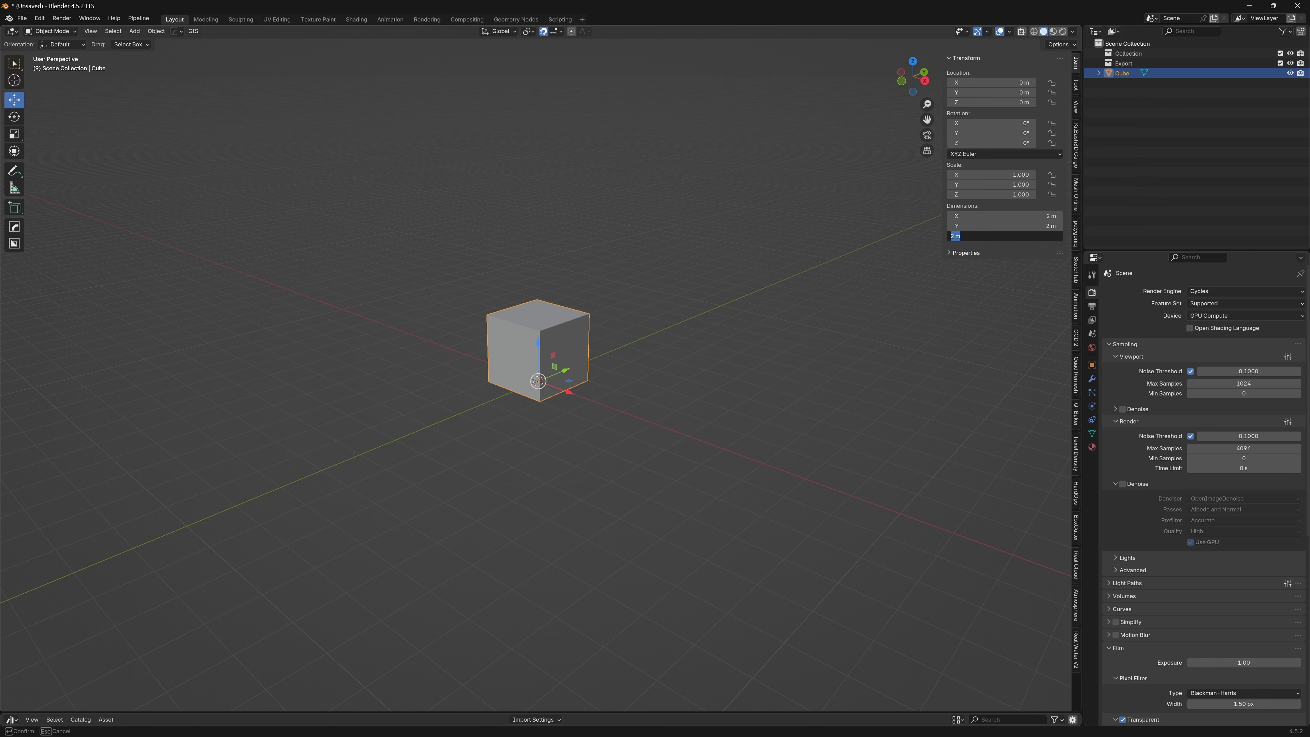
{"action": "type", "text": "500"}
{"action": "key", "text": "Return"}
{"action": "key", "text": "ctrl+a"}
{"action": "left_click", "coordinate": [523, 263]}
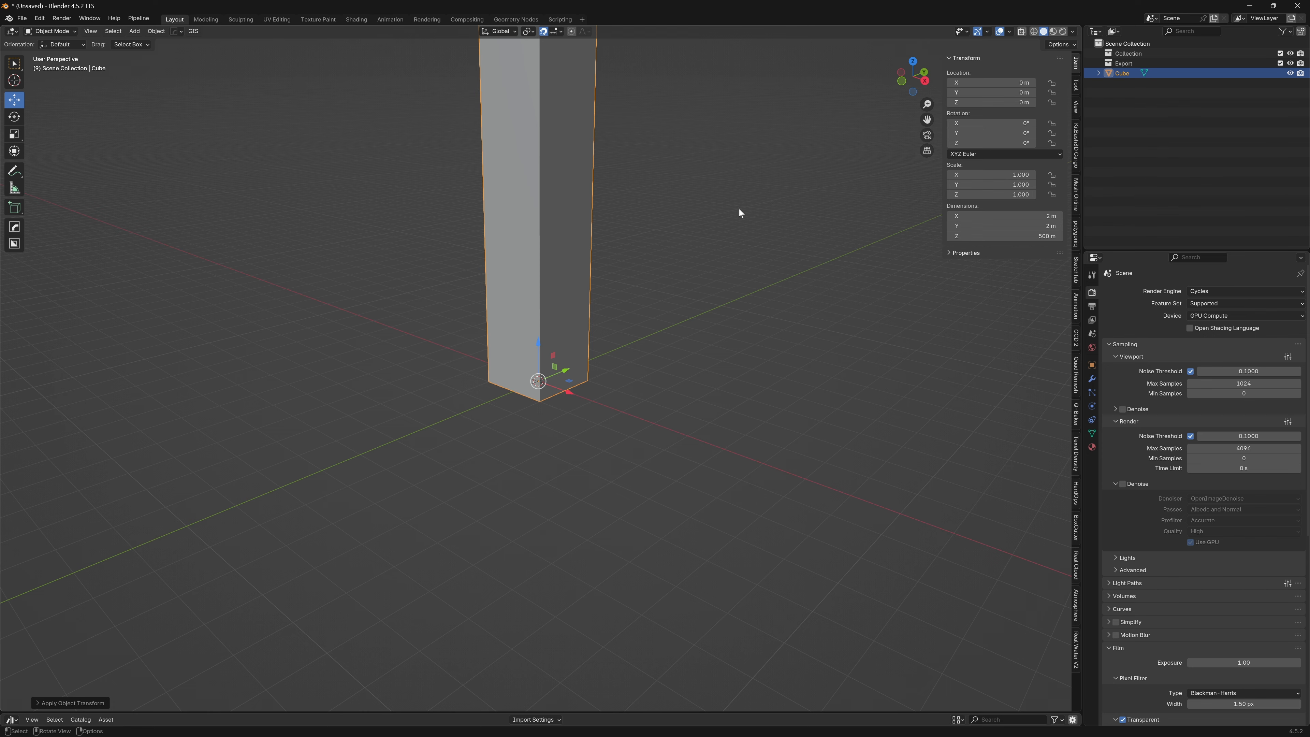
Export the tall column as an FBX file named 500m.fbx in the Downloads folder
{"action": "scroll", "coordinate": [523, 258], "scroll_direction": "down", "scroll_amount": 4}
{"action": "right_click", "coordinate": [566, 297]}
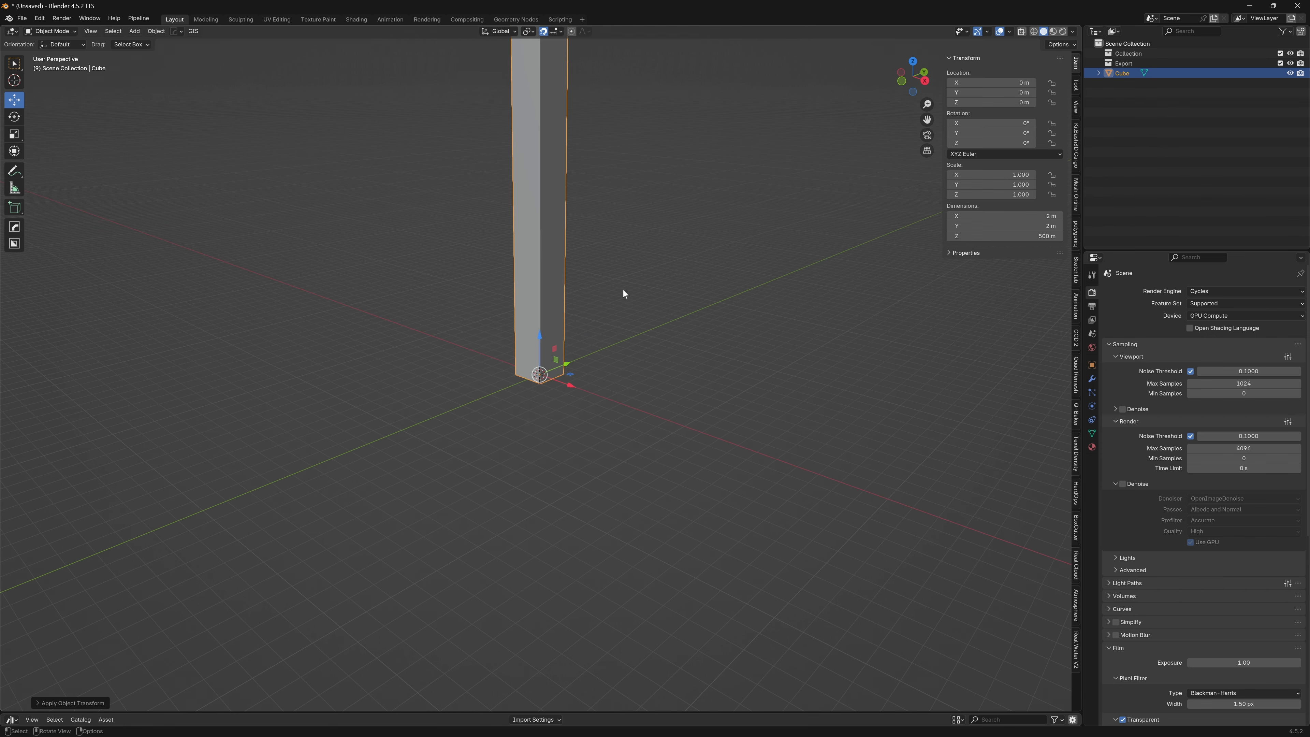
{"action": "scroll", "coordinate": [614, 290], "scroll_direction": "up", "scroll_amount": 5}
{"action": "scroll", "coordinate": [547, 351], "scroll_direction": "down", "scroll_amount": 6}
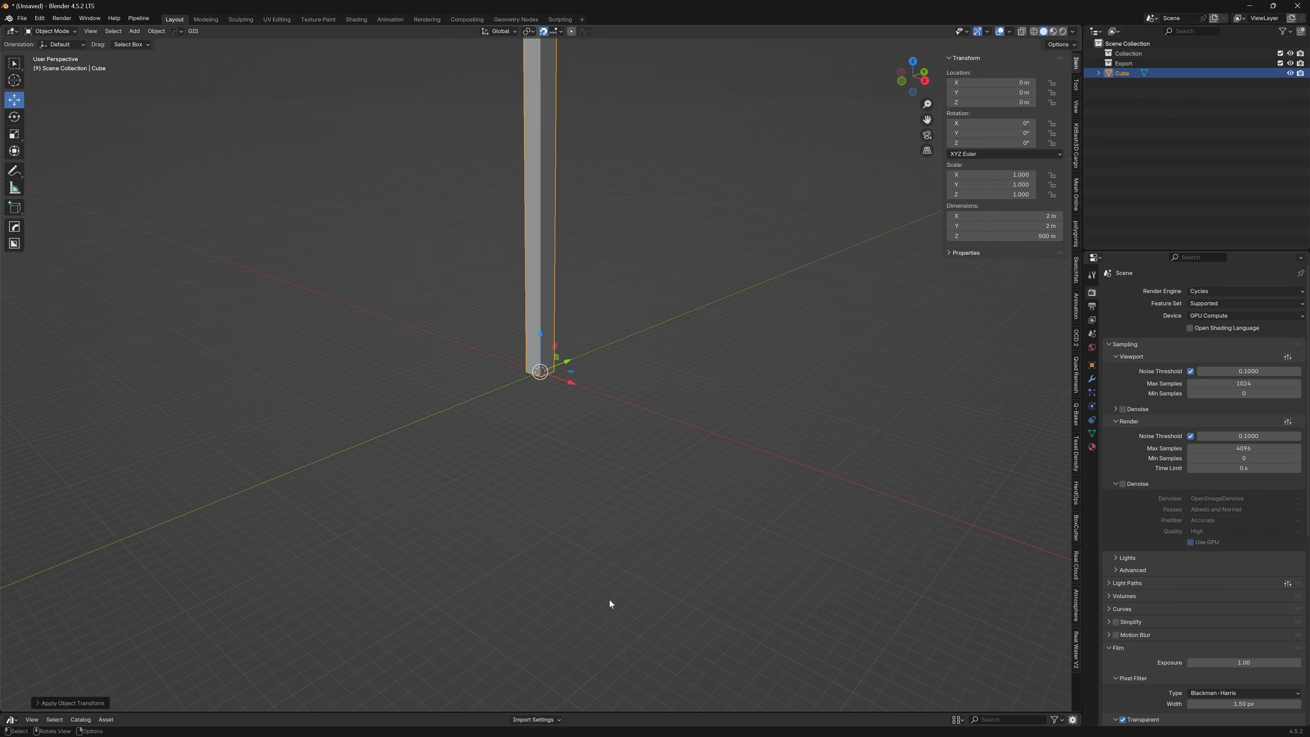
{"action": "scroll", "coordinate": [521, 311], "scroll_direction": "up", "scroll_amount": 6}
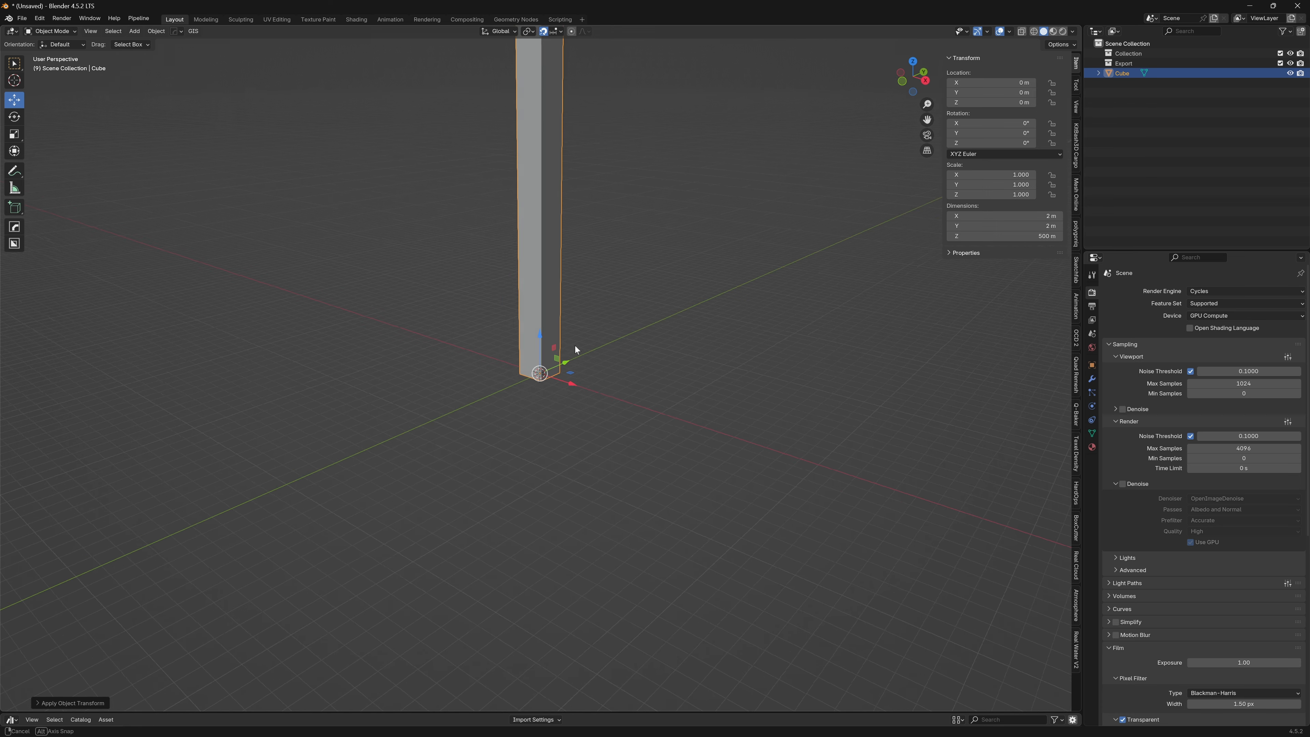
{"action": "left_click", "coordinate": [24, 19]}
{"action": "mouse_move", "coordinate": [58, 169]}
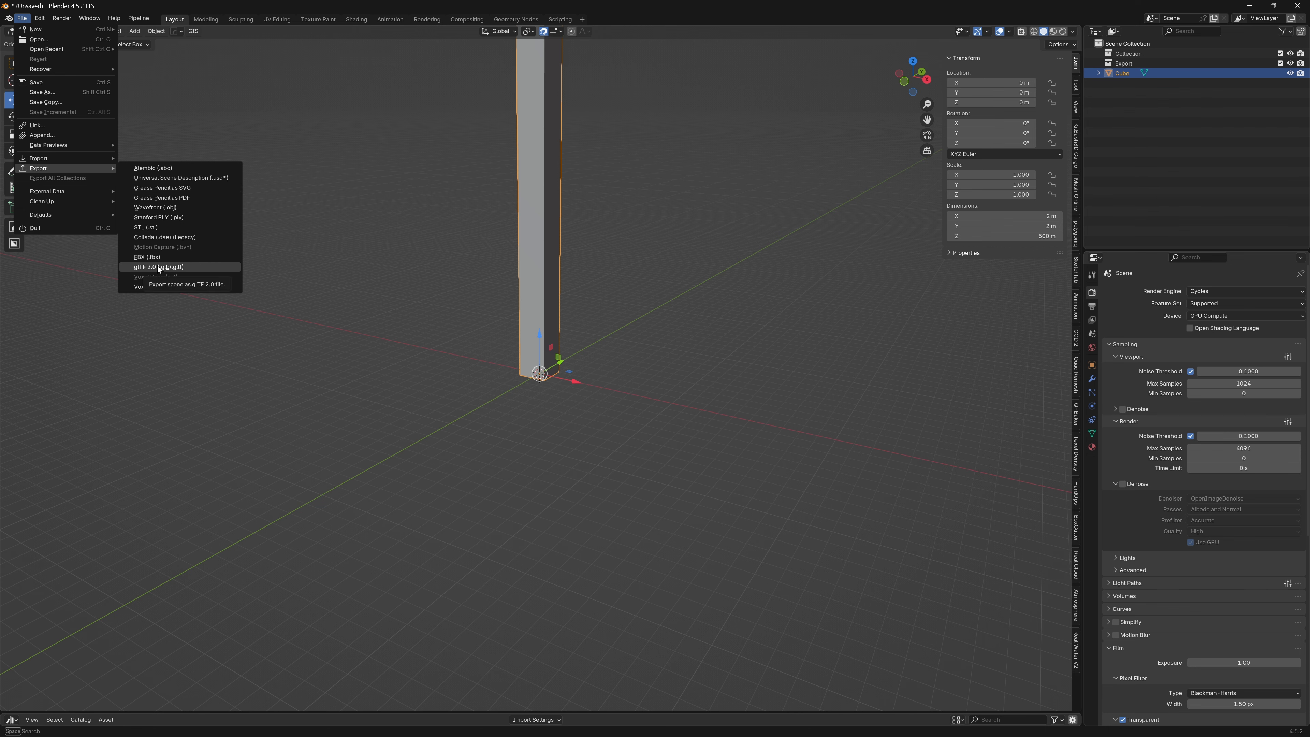
{"action": "left_click", "coordinate": [154, 258]}
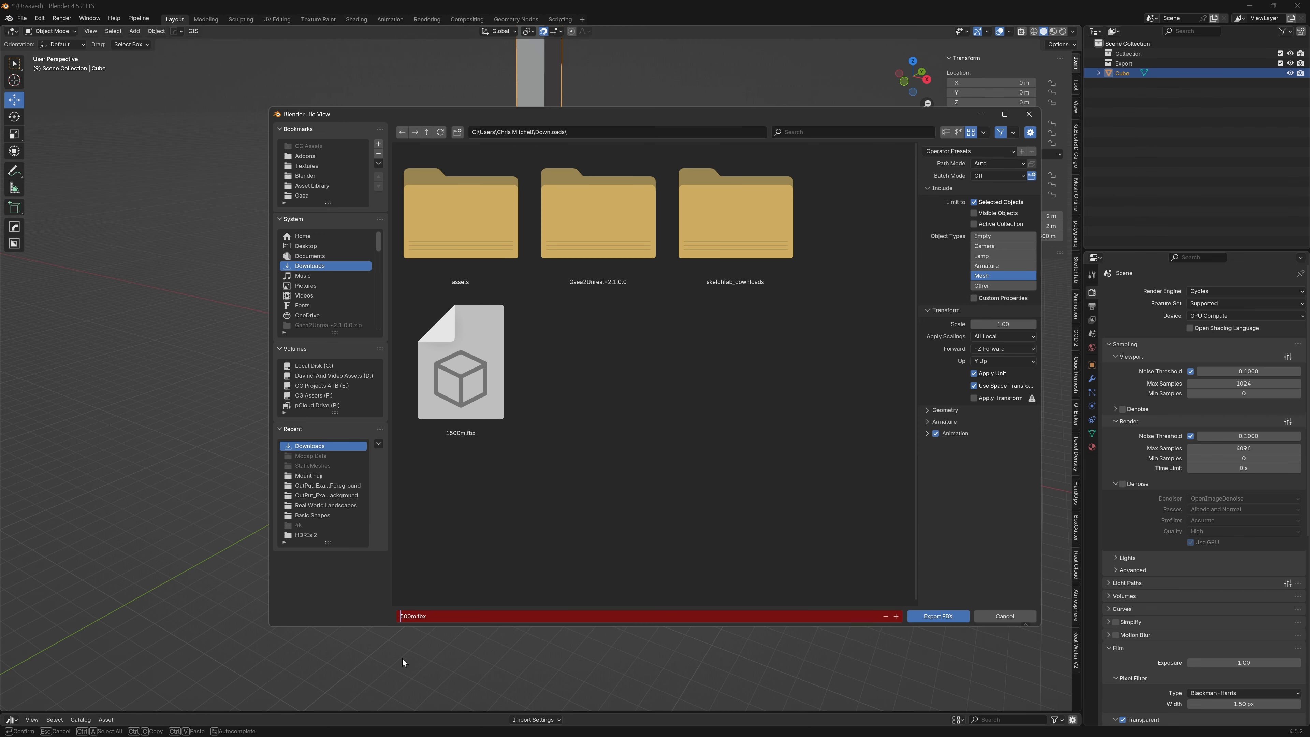
{"action": "key", "text": "Return"}
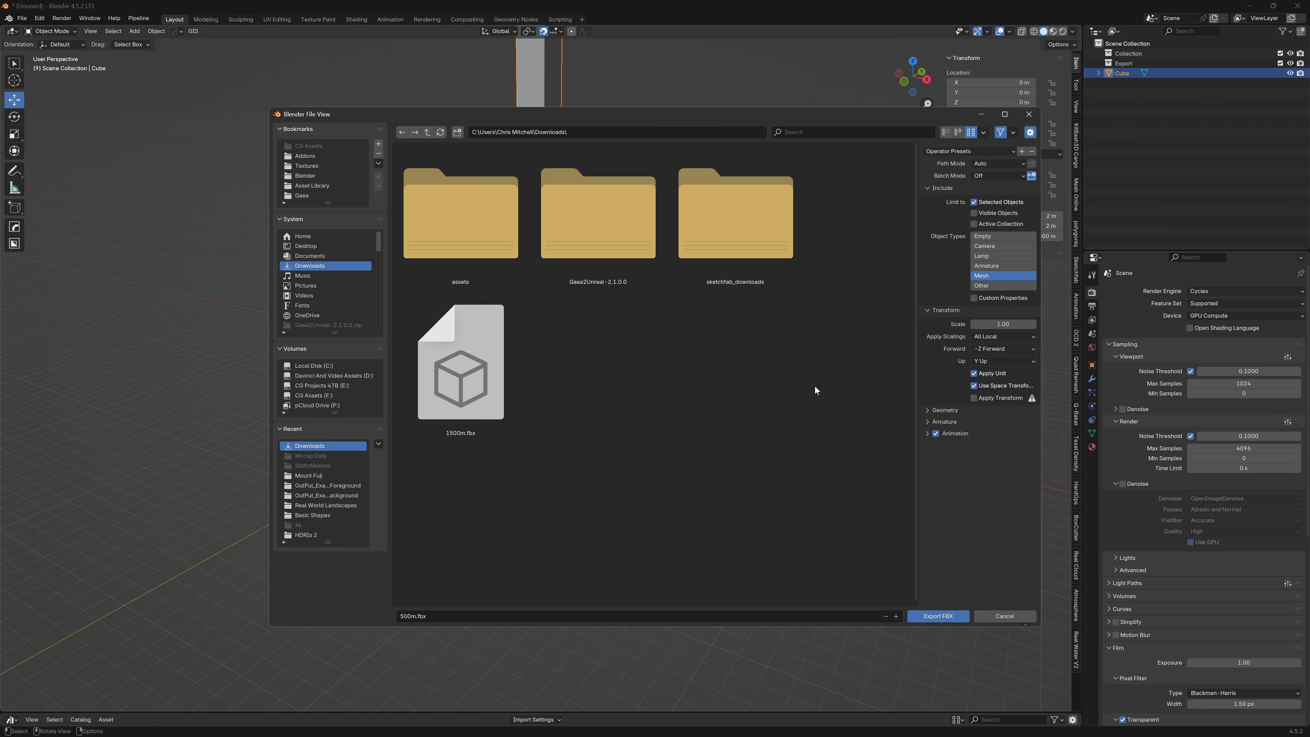
{"action": "left_click", "coordinate": [933, 617]}
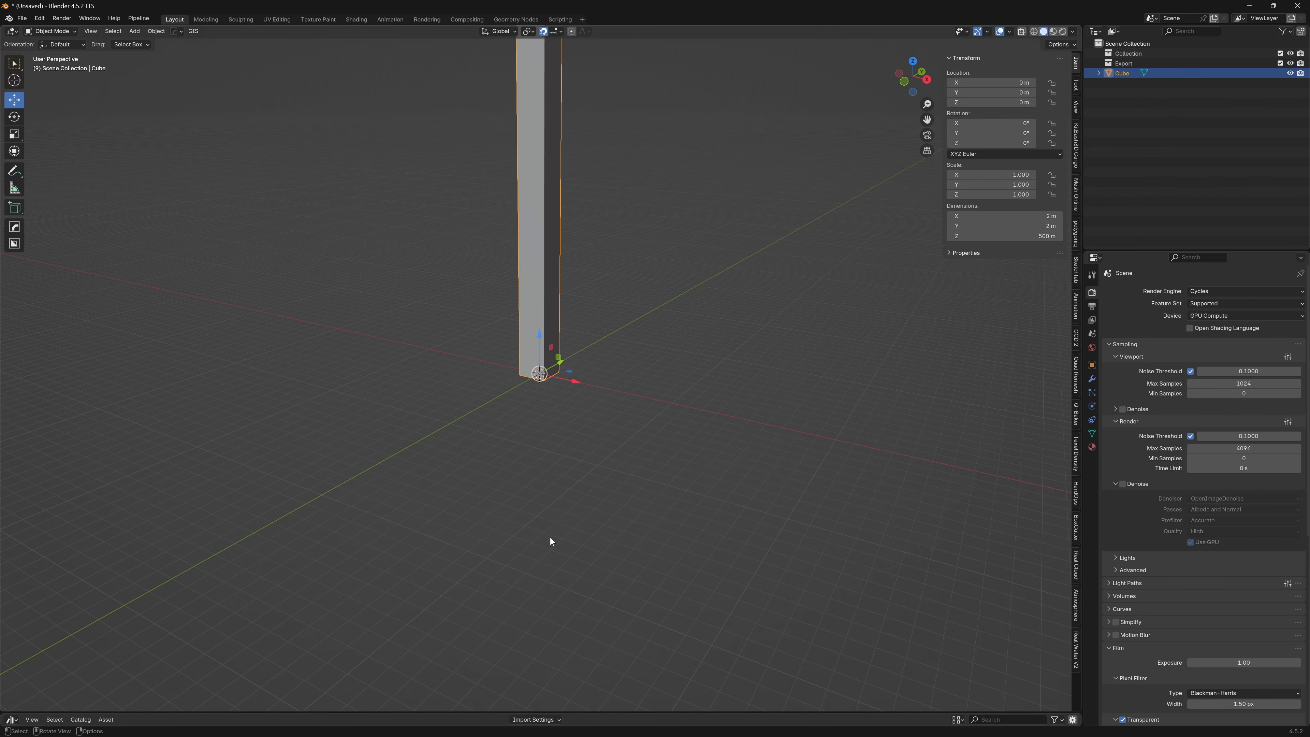
Switch to Unreal Engine and import 500m.fbx from the Downloads folder into the GaeaImports content folder
{"action": "key", "text": "super"}
{"action": "left_click", "coordinate": [1057, 725]}
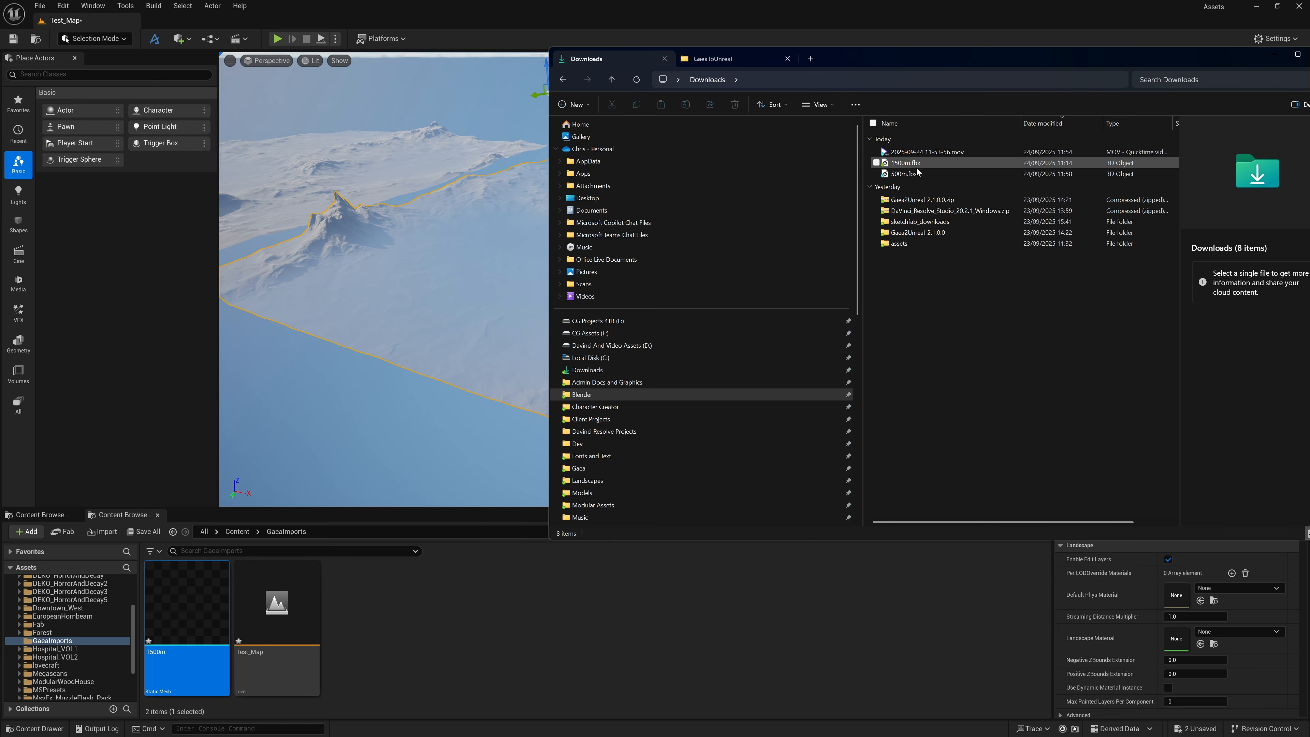
{"action": "left_click_drag", "start_coordinate": [907, 174], "coordinate": [410, 619]}
{"action": "scroll", "coordinate": [713, 427], "scroll_direction": "down", "scroll_amount": 15}
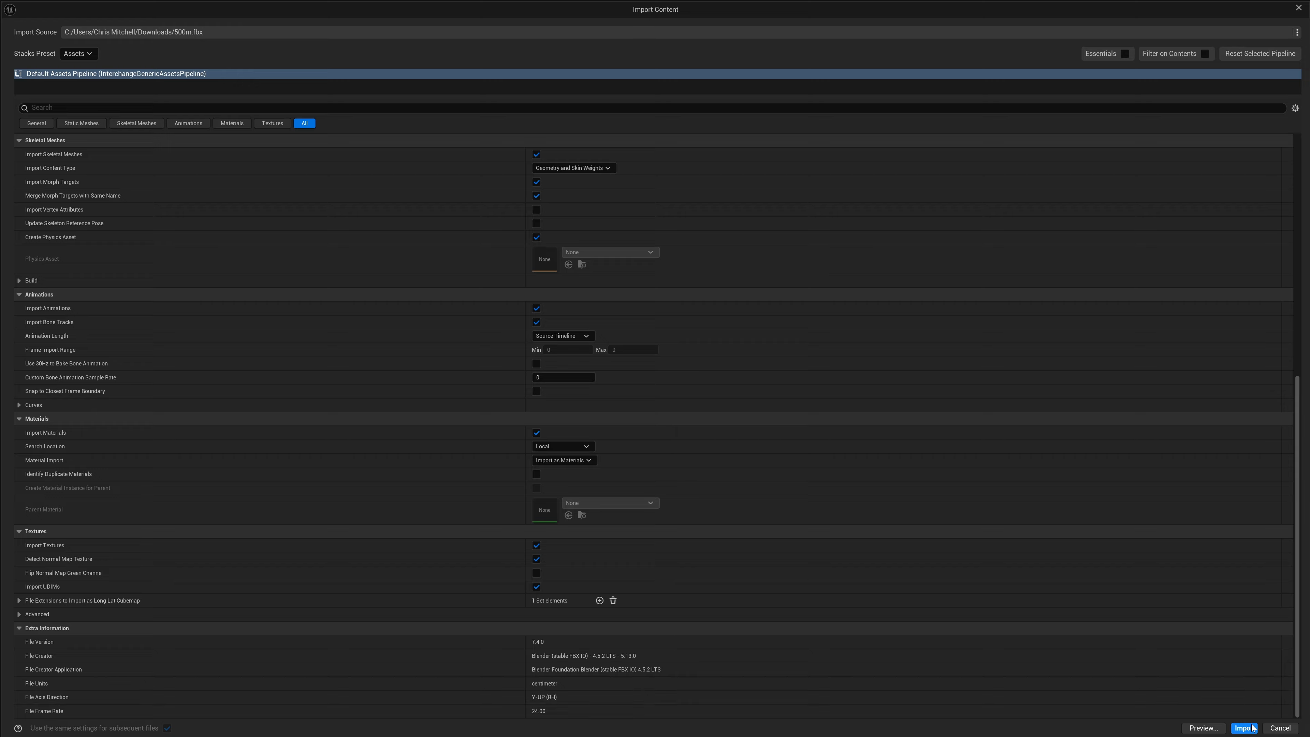
{"action": "left_click", "coordinate": [1252, 728]}
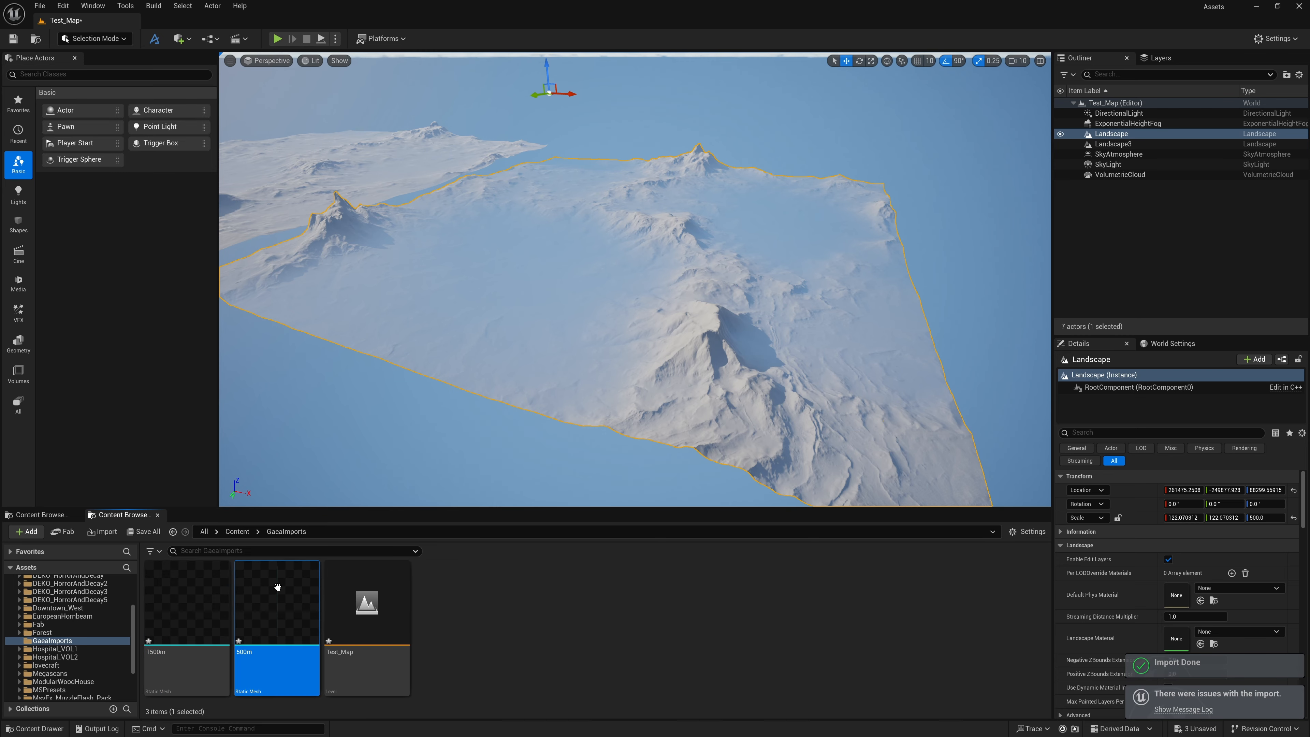
Preview the 500m static mesh and place an instance of it on Landscape near the mountain
{"action": "double_click", "coordinate": [282, 622]}
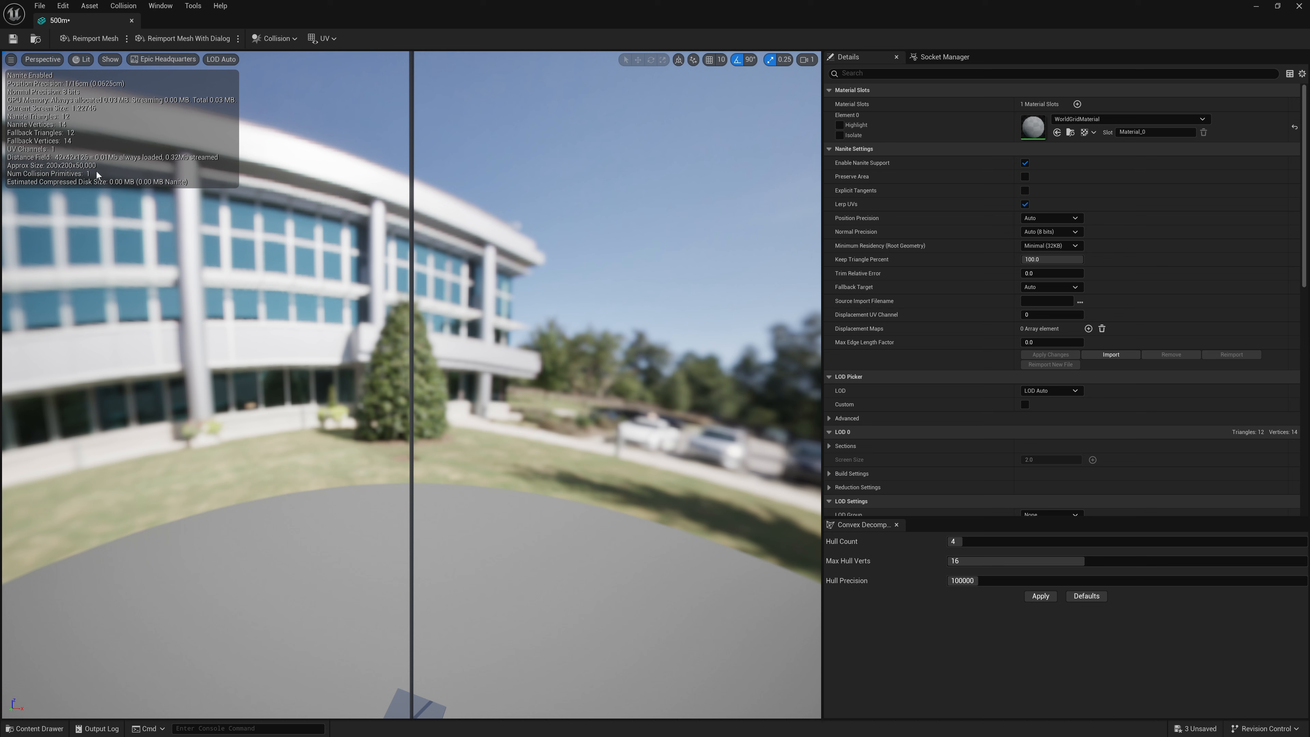
{"action": "left_click", "coordinate": [132, 21]}
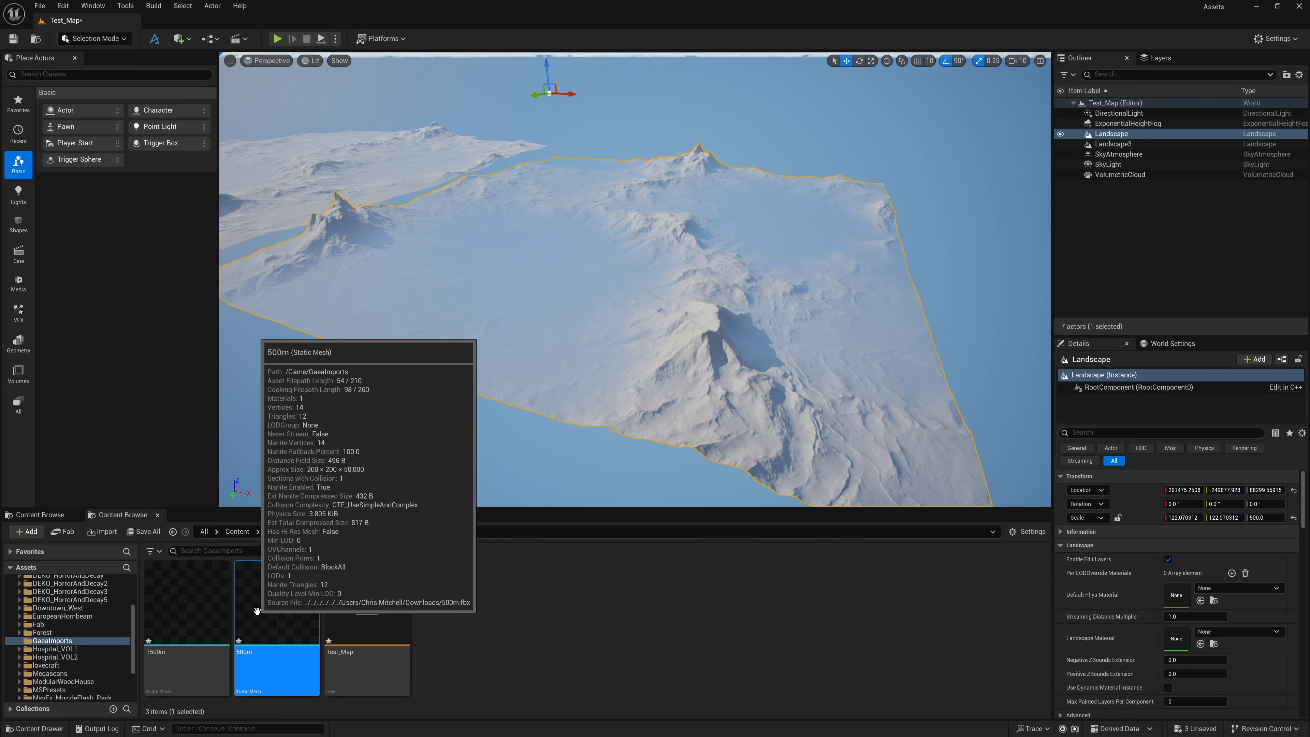
{"action": "left_click_drag", "start_coordinate": [261, 603], "coordinate": [542, 278]}
{"action": "key", "text": "w"}
{"action": "right_click_drag", "start_coordinate": [542, 278], "coordinate": [556, 245]}
{"action": "key", "text": "s"}
{"action": "key", "text": "w"}
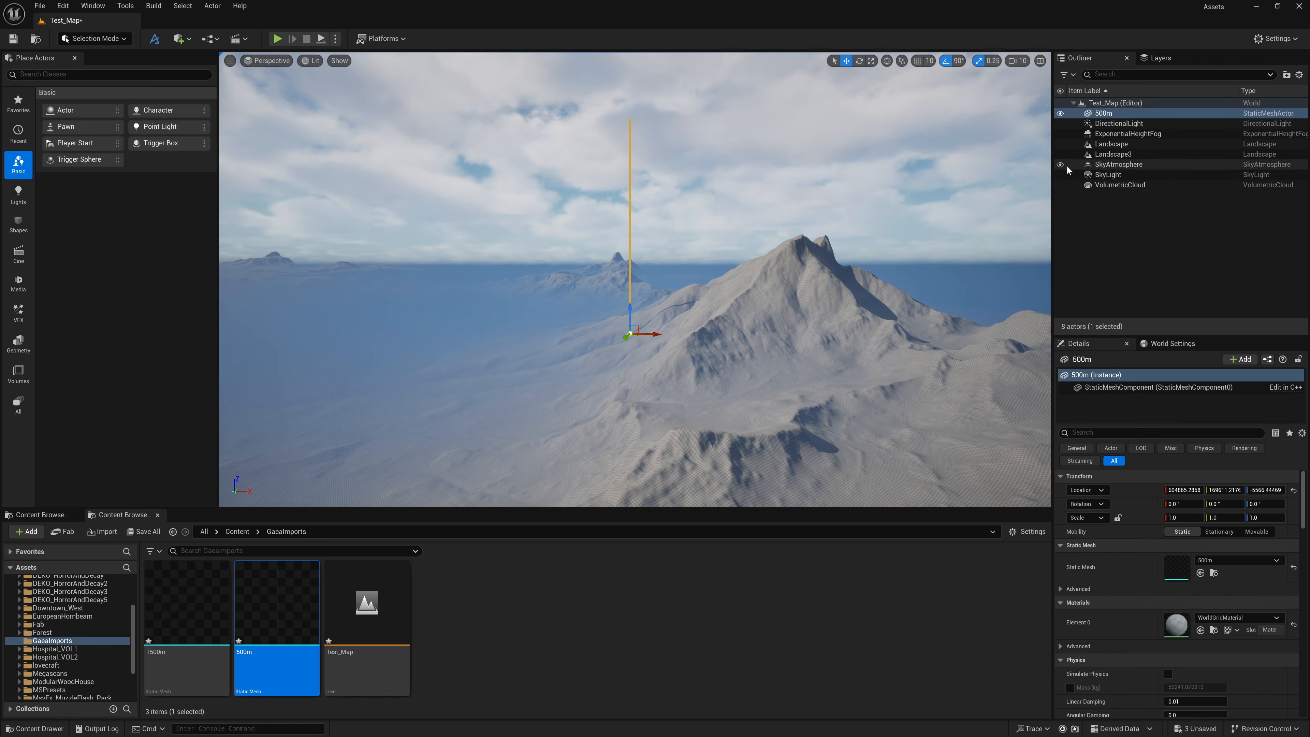
Hide the ExponentialHeightFog actor and view the 500m column against the clear terrain
{"action": "left_click", "coordinate": [1060, 133]}
{"action": "key", "text": "w"}
{"action": "right_click_drag", "start_coordinate": [835, 232], "coordinate": [854, 247]}
{"action": "key", "text": "a"}
Lower the 500m column to a Z location of about -12518 in the Left wireframe view and return to Perspective
{"action": "left_click", "coordinate": [266, 61]}
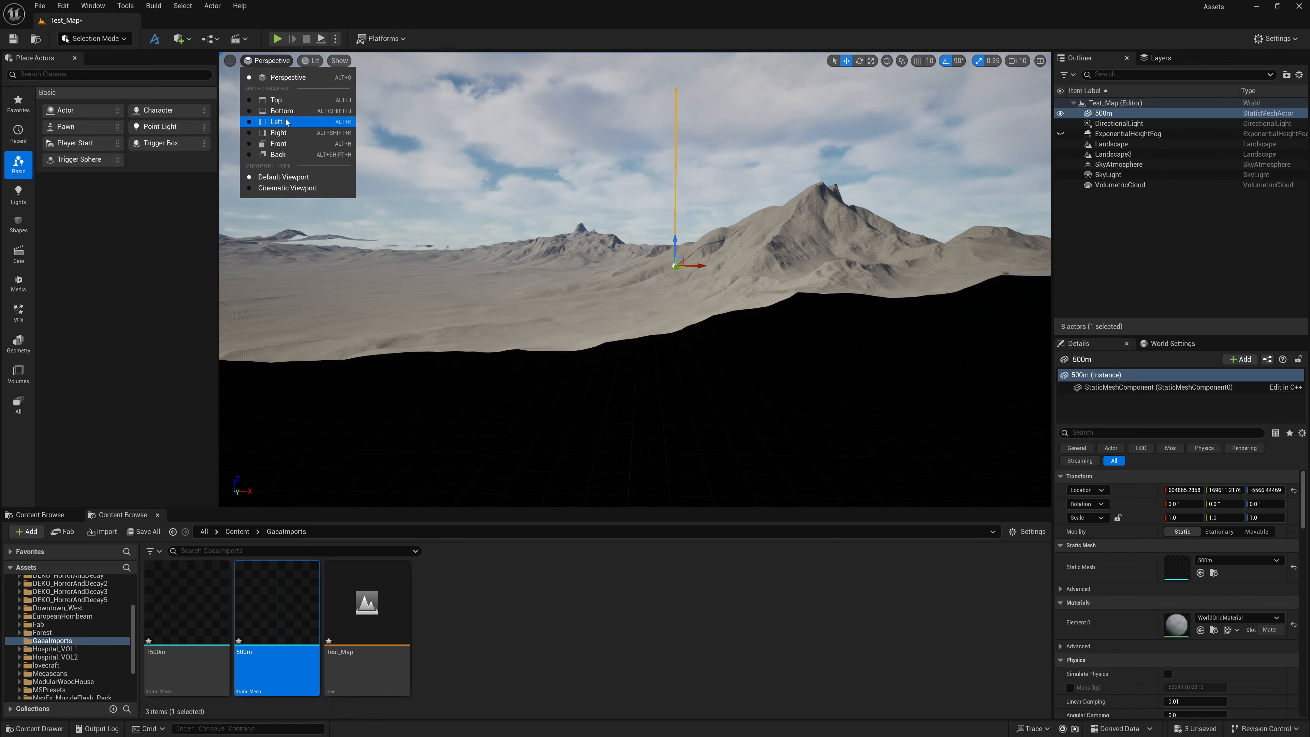
{"action": "left_click", "coordinate": [279, 122]}
{"action": "scroll", "coordinate": [489, 341], "scroll_direction": "up", "scroll_amount": 11}
{"action": "right_click_drag", "start_coordinate": [627, 339], "coordinate": [704, 278]}
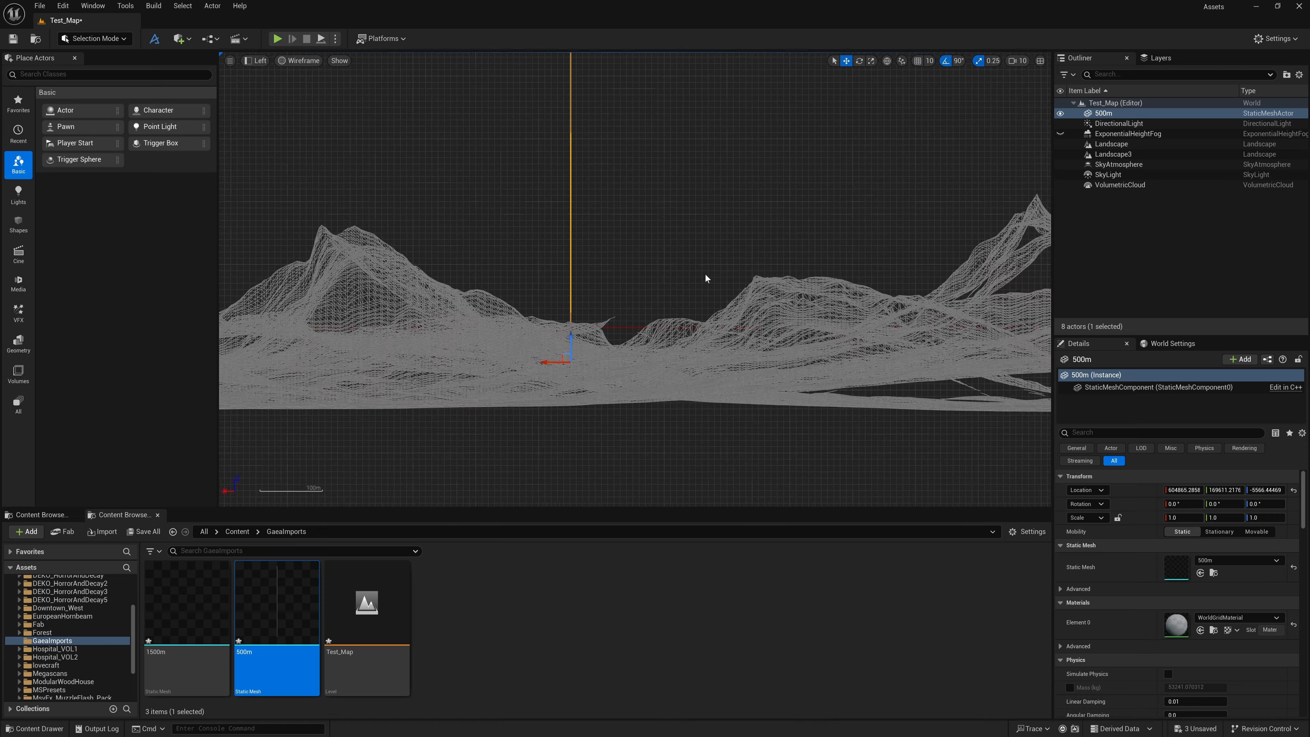
{"action": "left_click_drag", "start_coordinate": [648, 278], "coordinate": [648, 319]}
{"action": "left_click", "coordinate": [256, 61]}
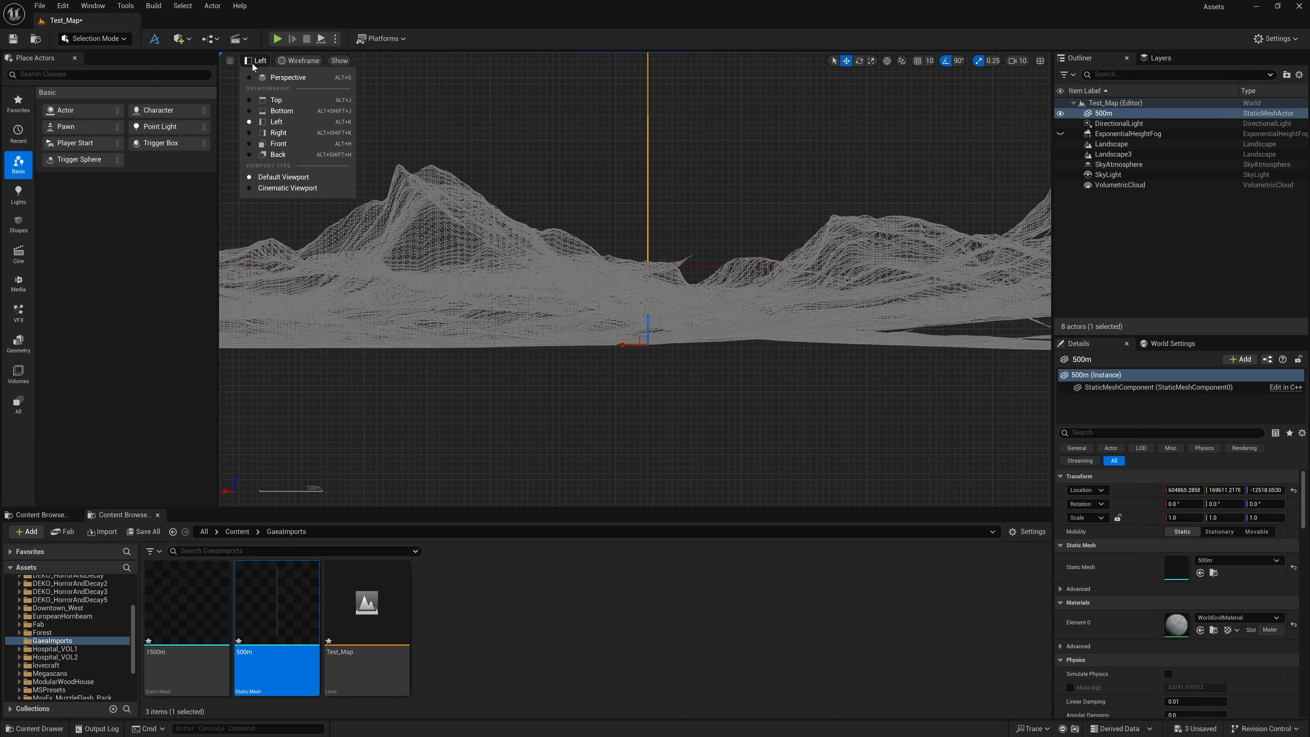
{"action": "left_click", "coordinate": [273, 84]}
Select Landscape and compare the height of its mountain peak with the 500m column in the Perspective view
{"action": "key", "text": "e"}
{"action": "right_click_drag", "start_coordinate": [551, 274], "coordinate": [590, 283]}
{"action": "key", "text": "w"}
{"action": "key", "text": "d"}
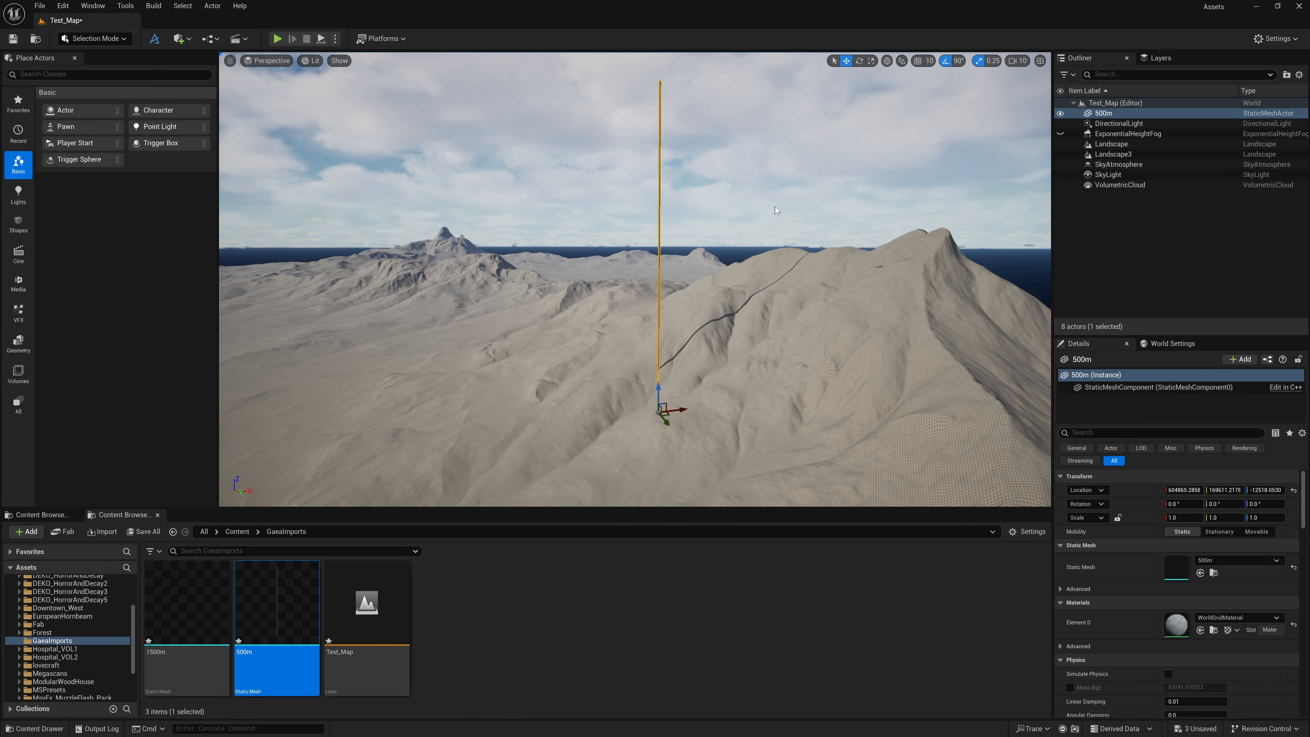
{"action": "left_click", "coordinate": [801, 325]}
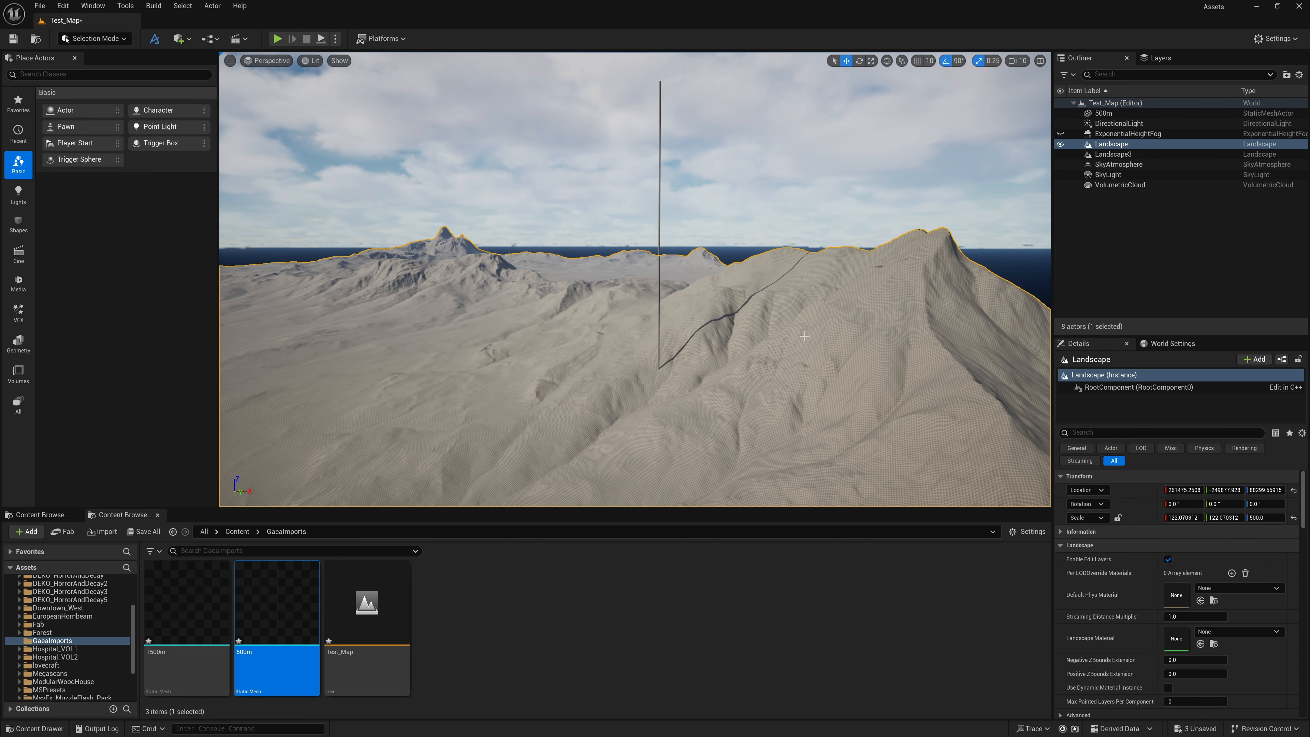
{"action": "key", "text": "f"}
{"action": "key", "text": "a"}
{"action": "right_click_drag", "start_coordinate": [524, 230], "coordinate": [530, 236]}
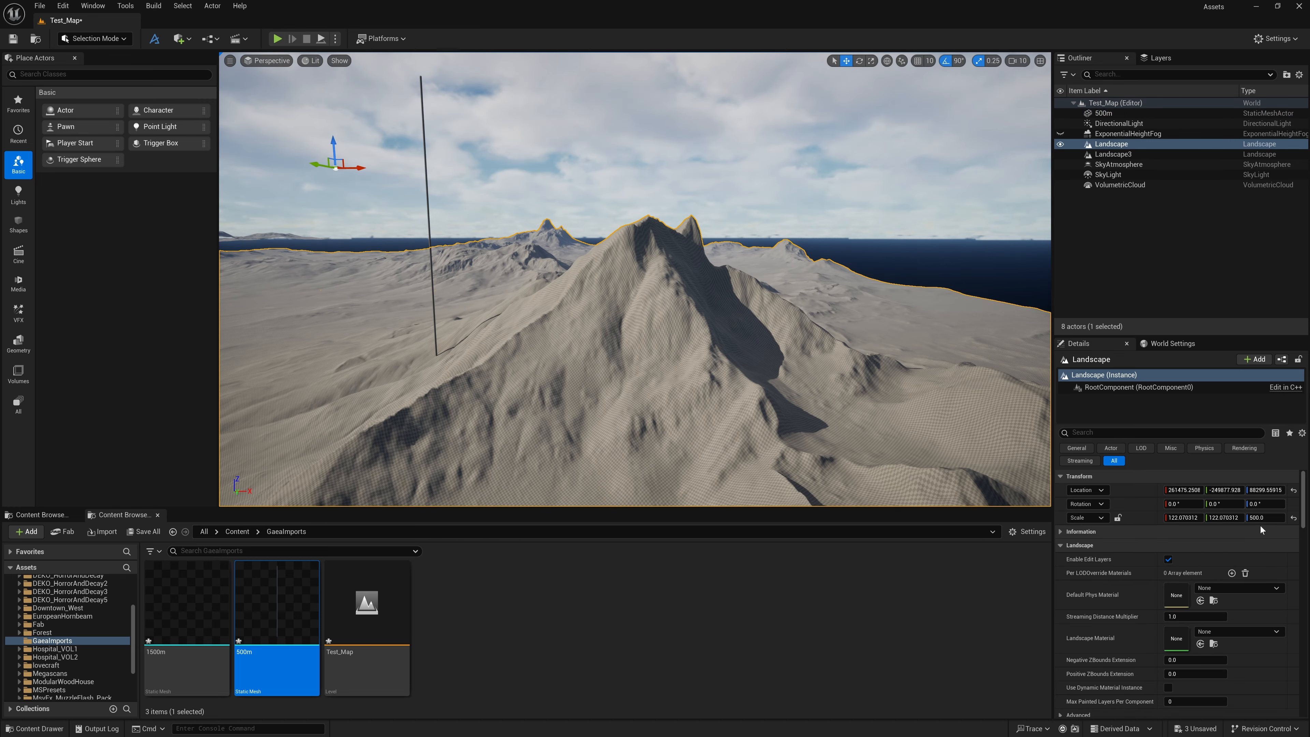
{"action": "right_click_drag", "start_coordinate": [634, 289], "coordinate": [636, 288]}
{"action": "key", "text": "s"}
{"action": "key", "text": "a"}
{"action": "right_click_drag", "start_coordinate": [510, 261], "coordinate": [511, 260]}
{"action": "key", "text": "w"}
{"action": "key", "text": "d"}
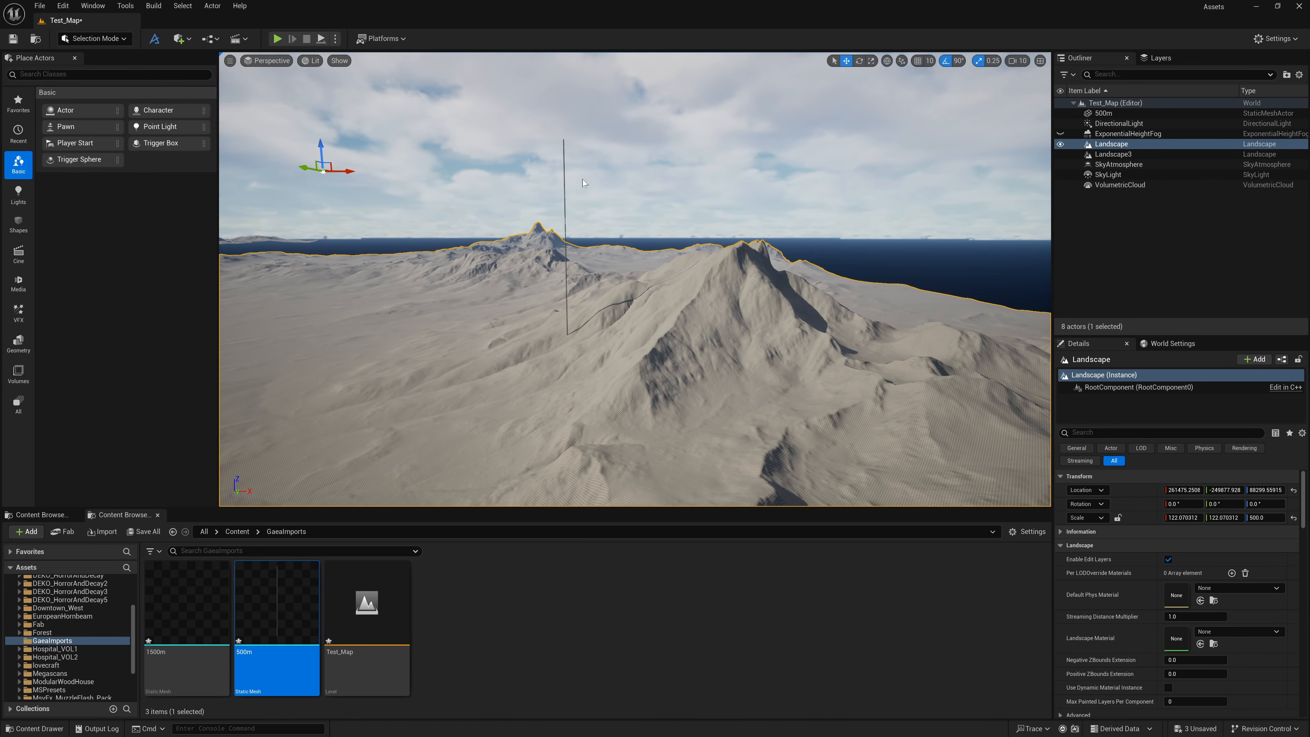
Switch the editor to Landscape mode with both landscapes in view
{"action": "key", "text": "s"}
{"action": "right_click_drag", "start_coordinate": [563, 145], "coordinate": [539, 185]}
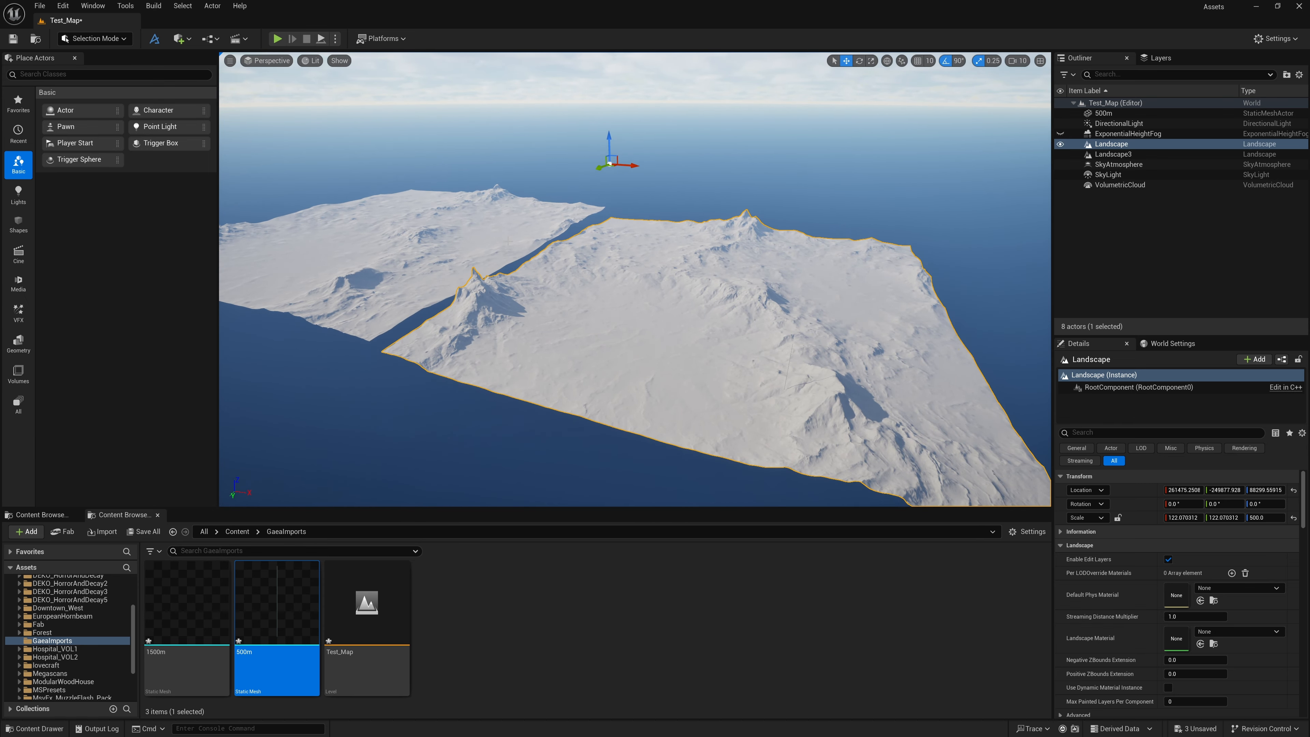
{"action": "key", "text": "s"}
{"action": "right_click_drag", "start_coordinate": [508, 241], "coordinate": [502, 271]}
{"action": "key", "text": "w"}
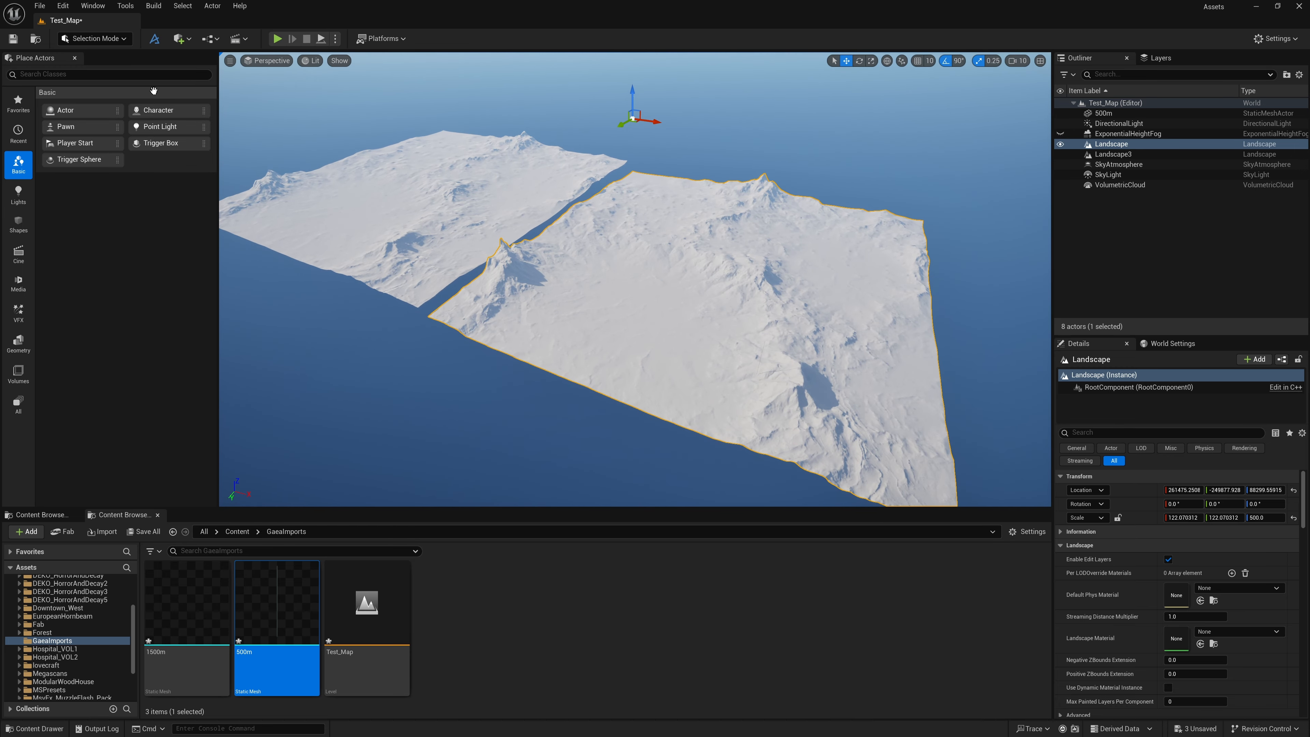
{"action": "left_click", "coordinate": [95, 40]}
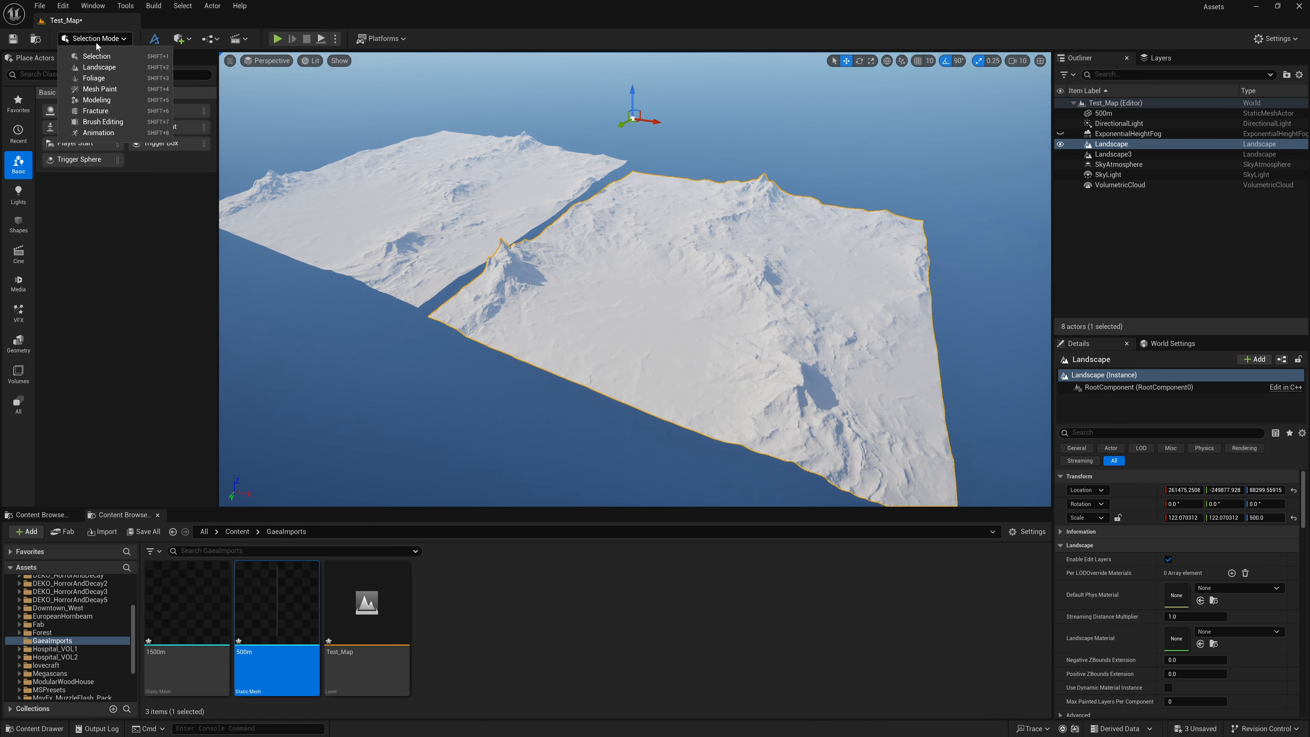
{"action": "left_click", "coordinate": [99, 67]}
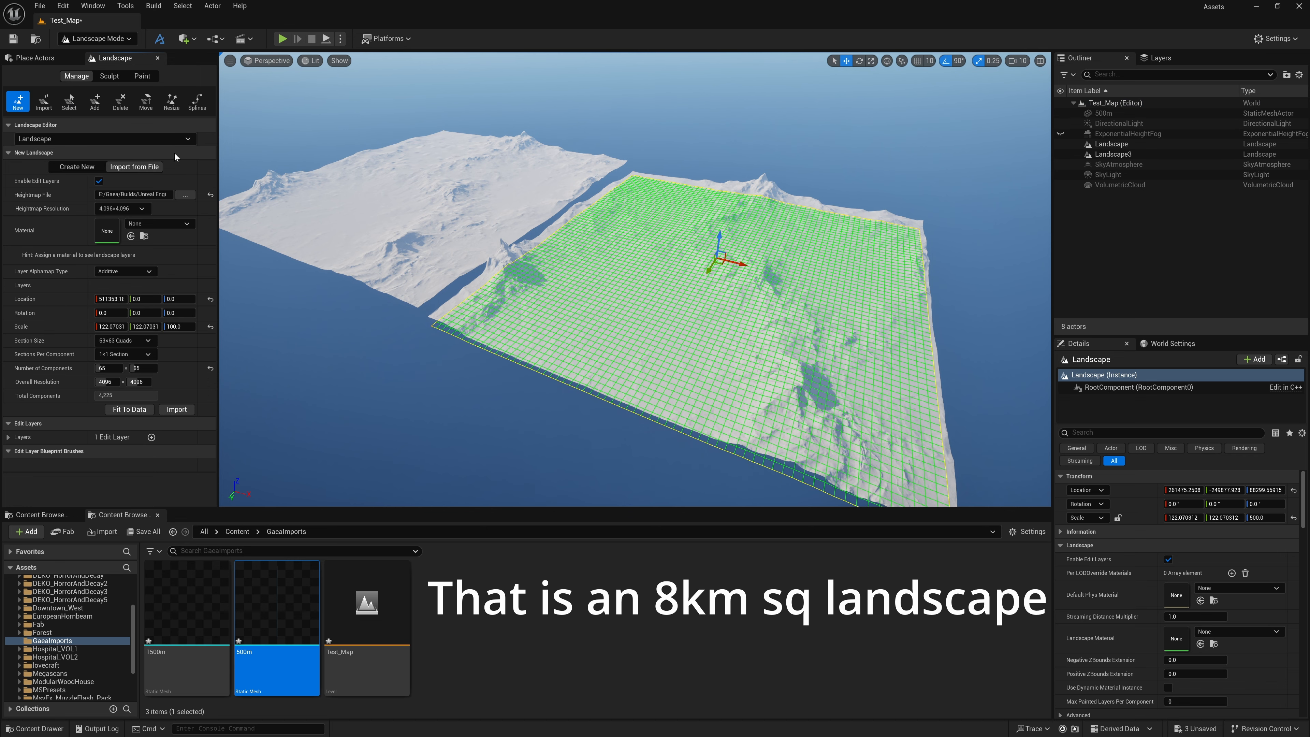
Set the new landscape's X and Y scale to 195.3125 in the import settings
{"action": "left_click", "coordinate": [112, 327]}
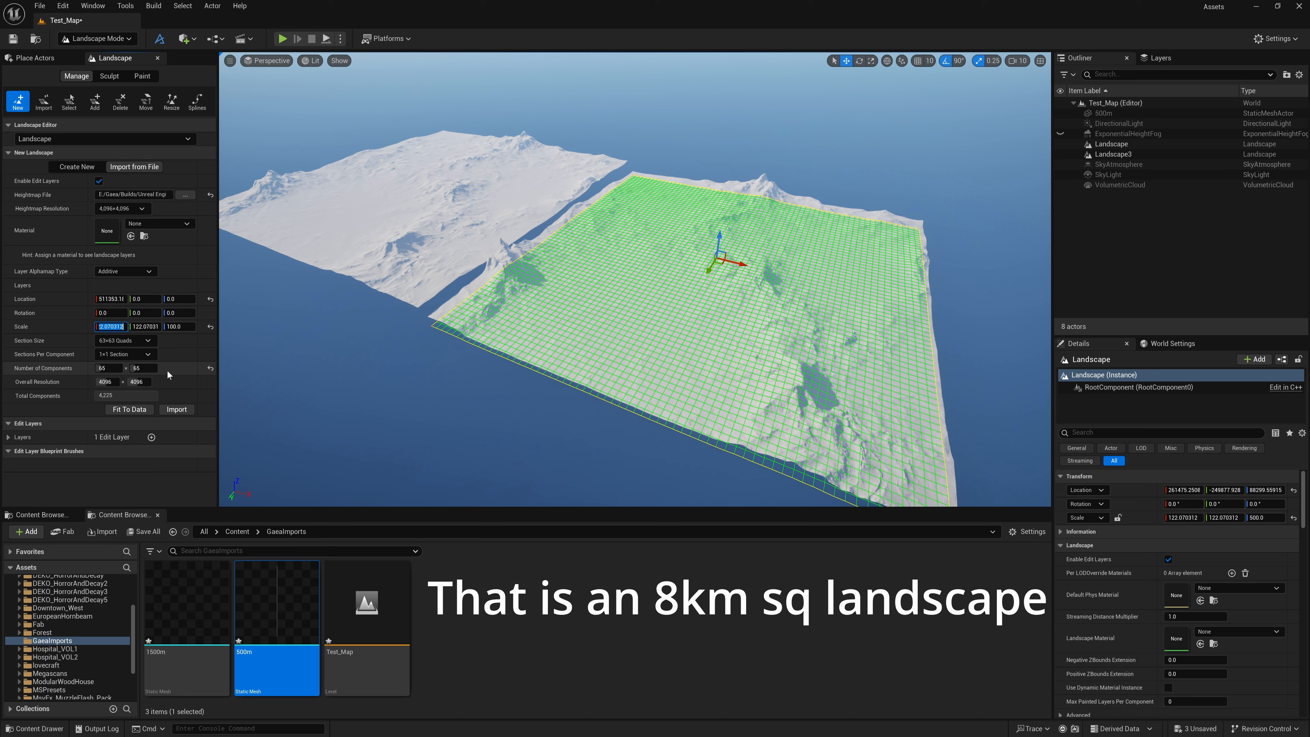
{"action": "type", "text": "8000"}
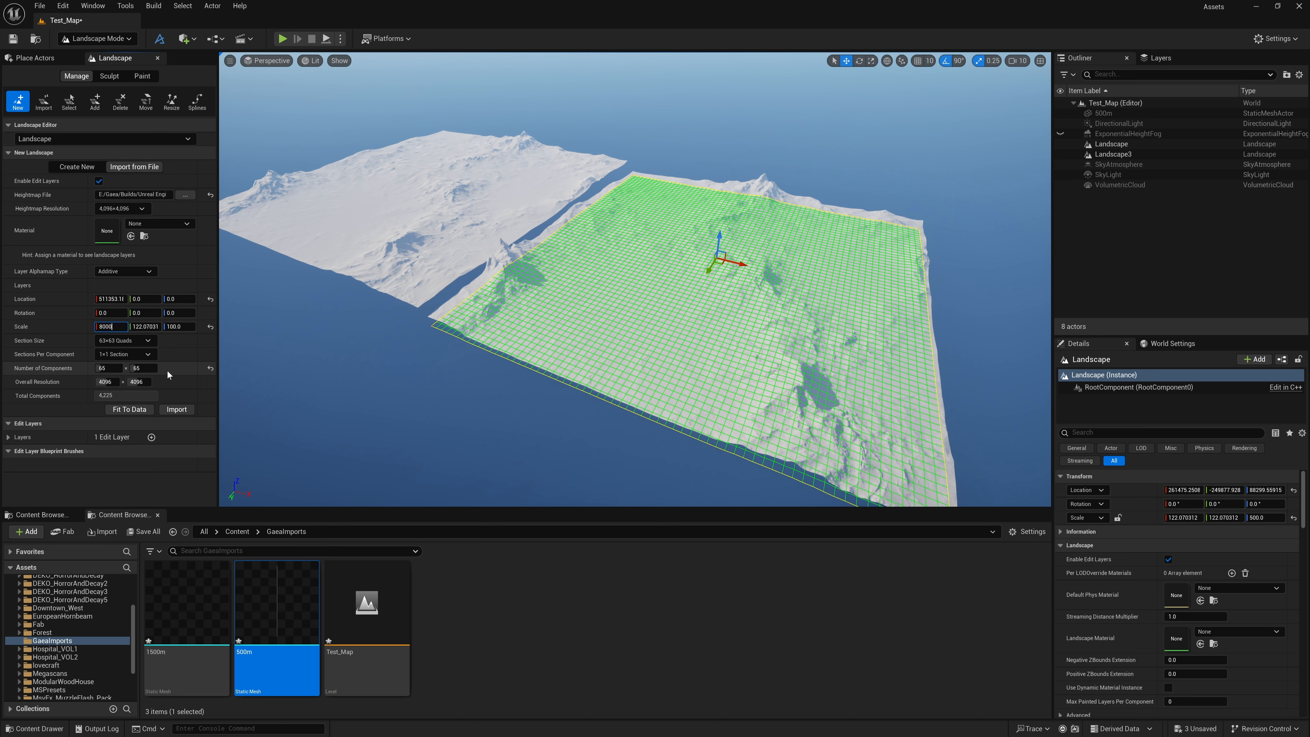
{"action": "type", "text": "/4096*1"}
{"action": "key", "text": "Return"}
Move the new landscape's preview grid clear of the existing landscapes in the Top view and import the heightmap
{"action": "left_click", "coordinate": [267, 60]}
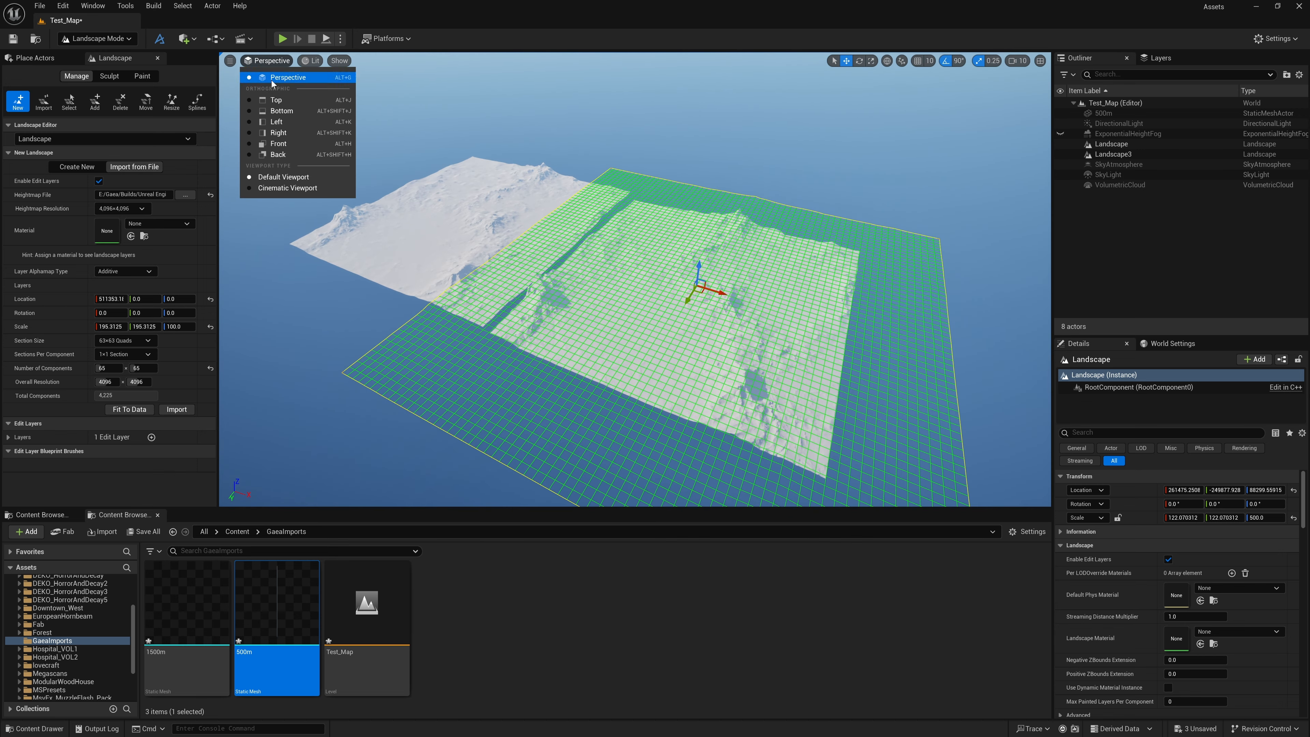
{"action": "left_click", "coordinate": [277, 100]}
{"action": "scroll", "coordinate": [635, 269], "scroll_direction": "up", "scroll_amount": 6}
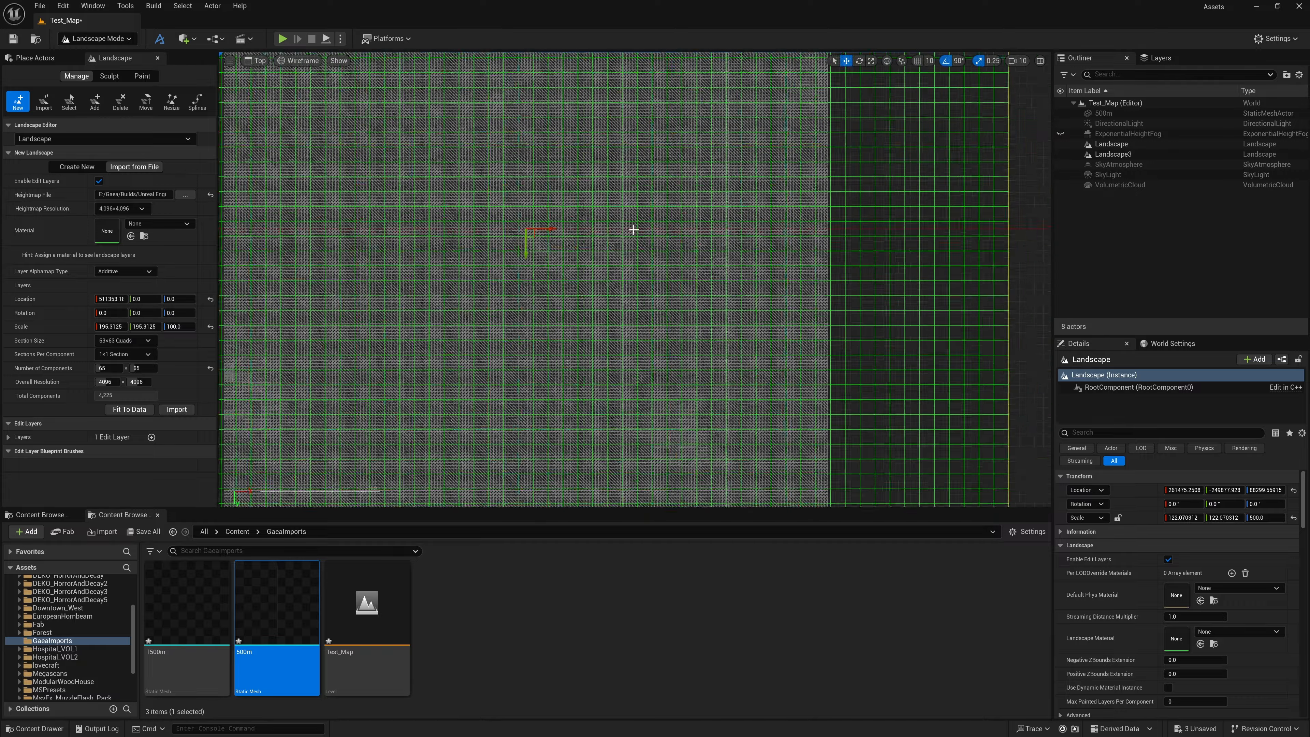
{"action": "scroll", "coordinate": [626, 222], "scroll_direction": "down", "scroll_amount": 5}
{"action": "right_click_drag", "start_coordinate": [681, 202], "coordinate": [649, 298]}
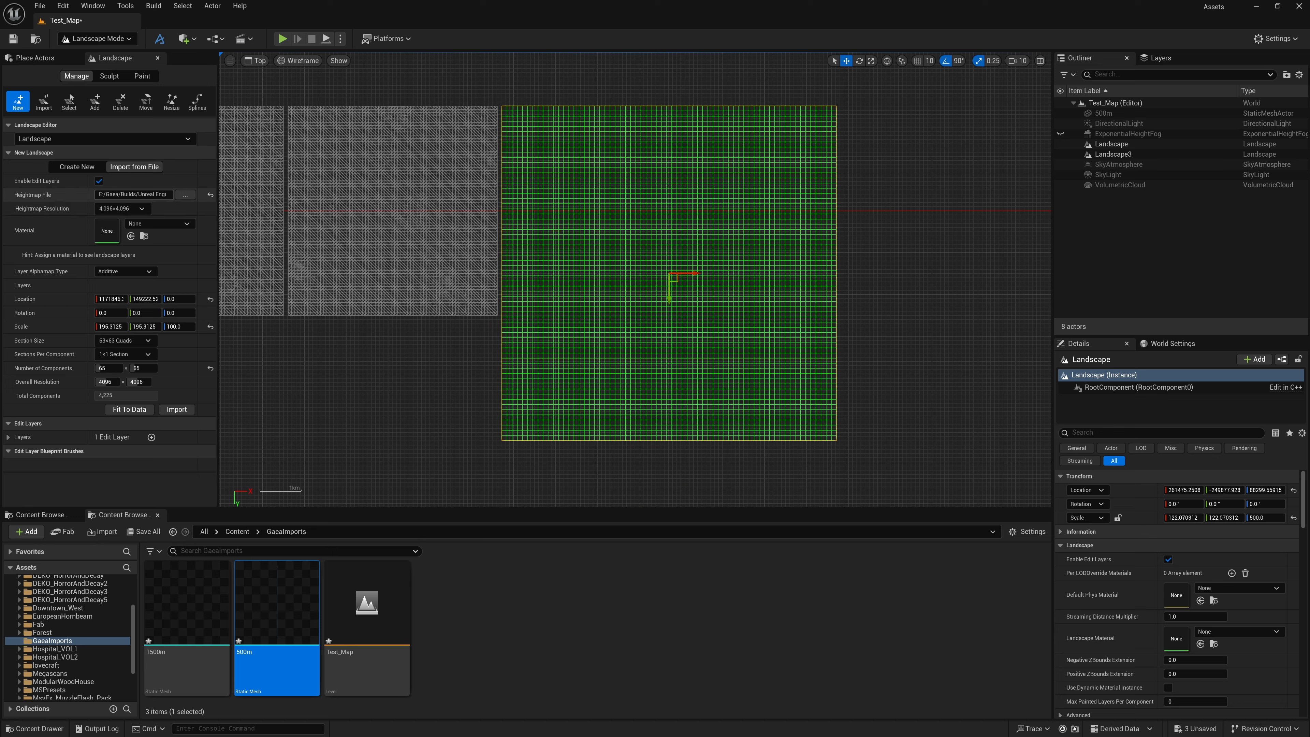
{"action": "left_click", "coordinate": [184, 411]}
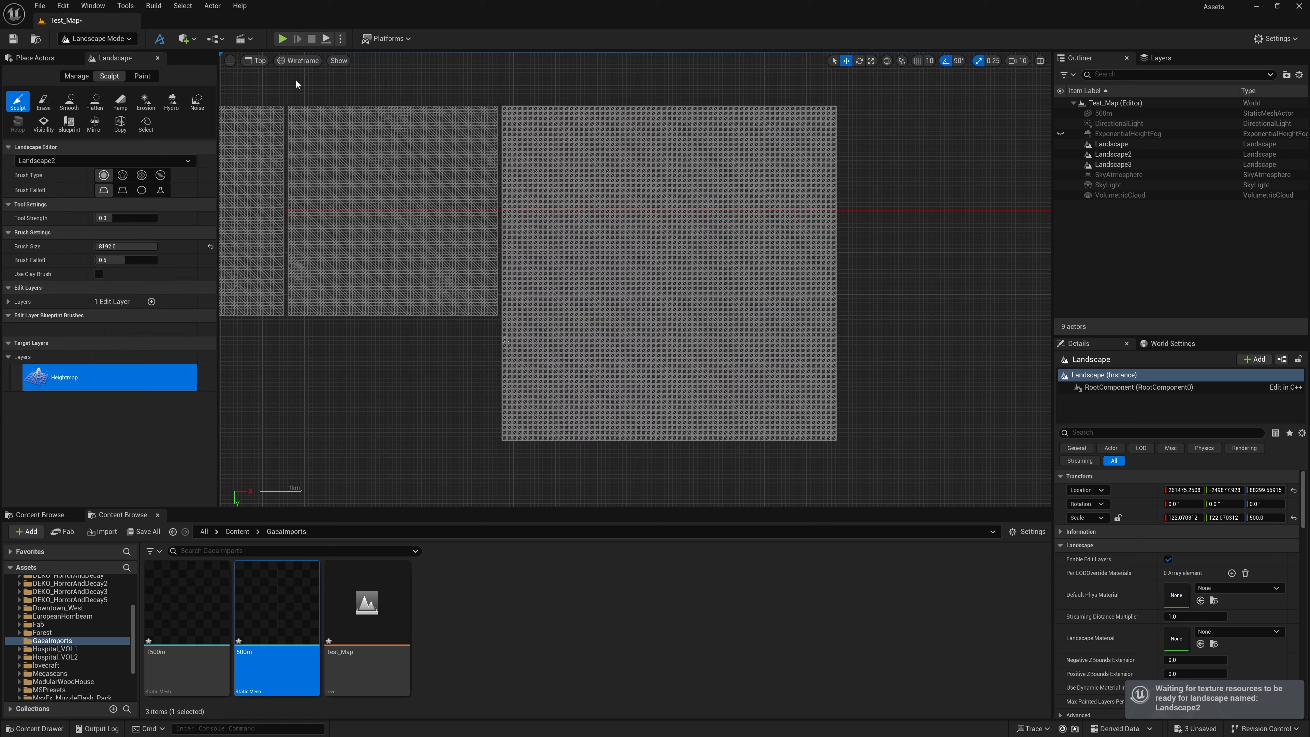
Return to the Perspective view and examine the newly imported landscape's relief and size against the earlier landscapes
{"action": "left_click", "coordinate": [260, 60]}
{"action": "left_click", "coordinate": [279, 79]}
{"action": "right_click_drag", "start_coordinate": [361, 180], "coordinate": [414, 207]}
{"action": "key", "text": "s"}
{"action": "key", "text": "s"}
{"action": "right_click_drag", "start_coordinate": [517, 129], "coordinate": [575, 189]}
{"action": "key", "text": "w"}
{"action": "right_click_drag", "start_coordinate": [665, 266], "coordinate": [642, 280]}
{"action": "key", "text": "w"}
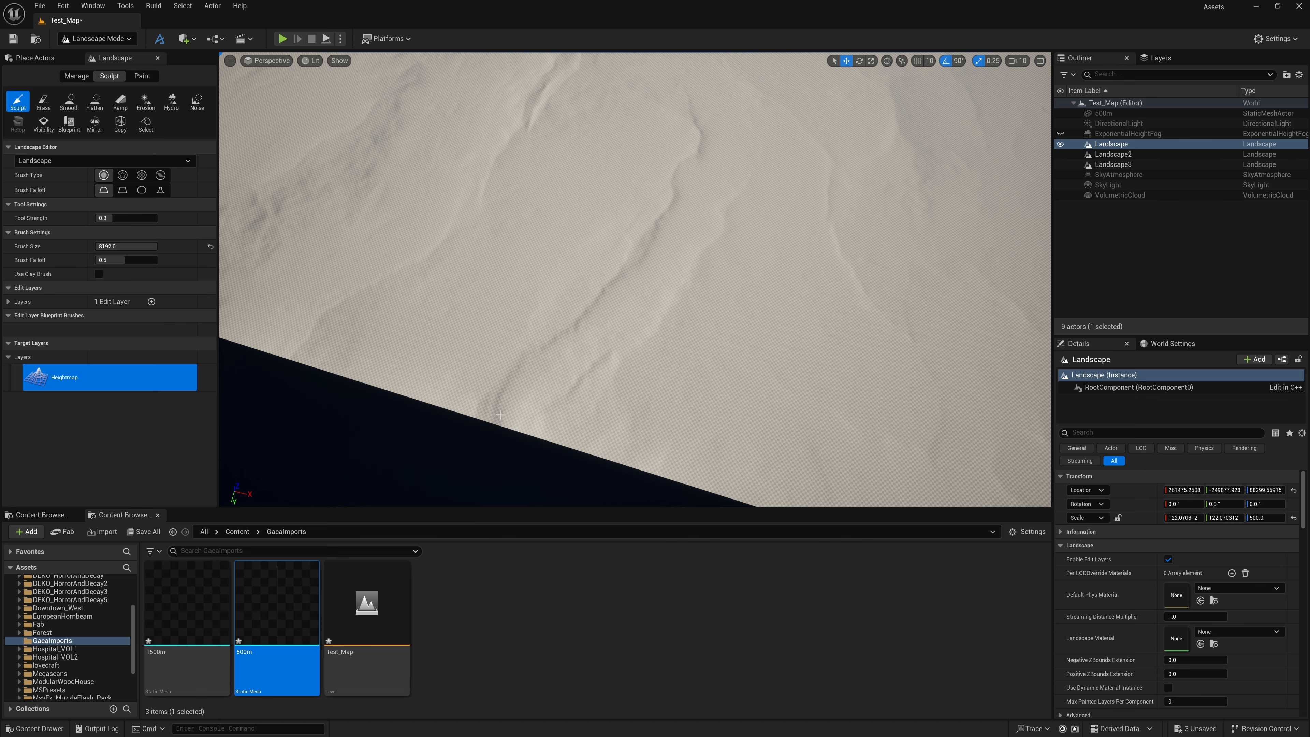
{"action": "key", "text": "s"}
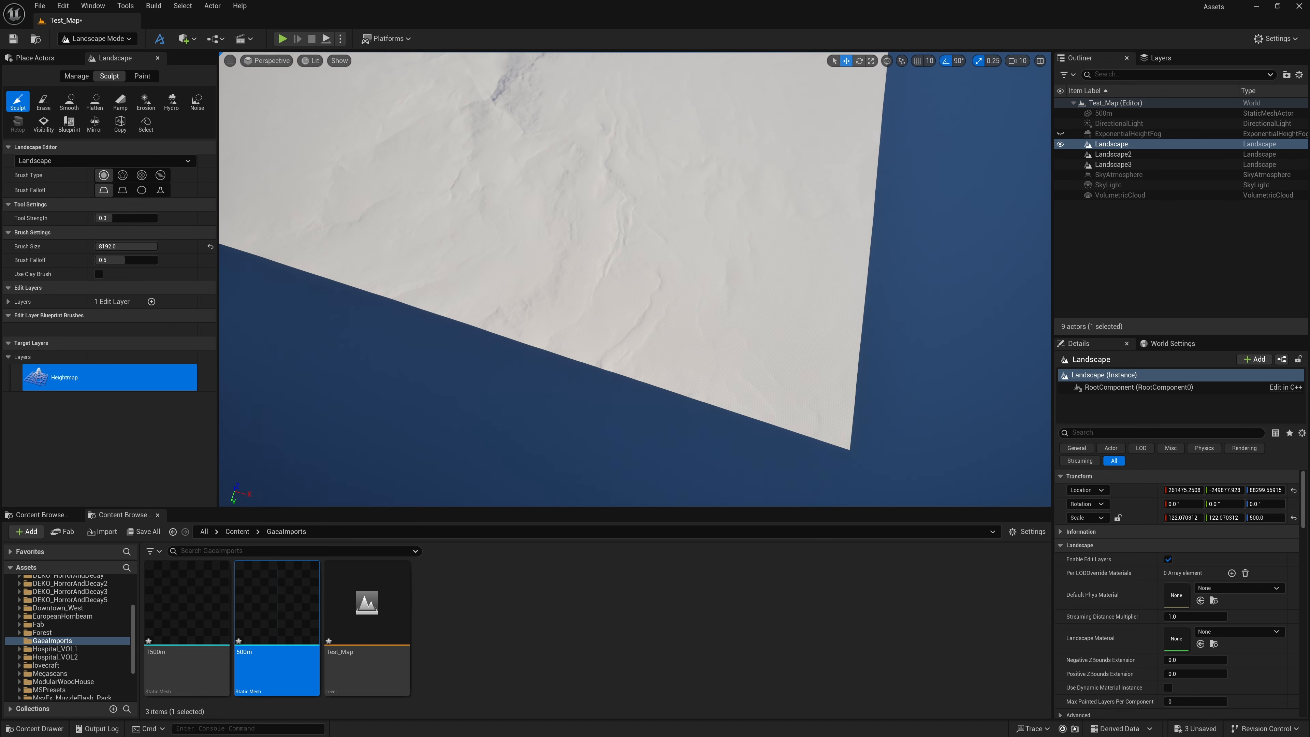
{"action": "key", "text": "w"}
{"action": "right_click_drag", "start_coordinate": [635, 279], "coordinate": [635, 202]}
{"action": "key", "text": "e"}
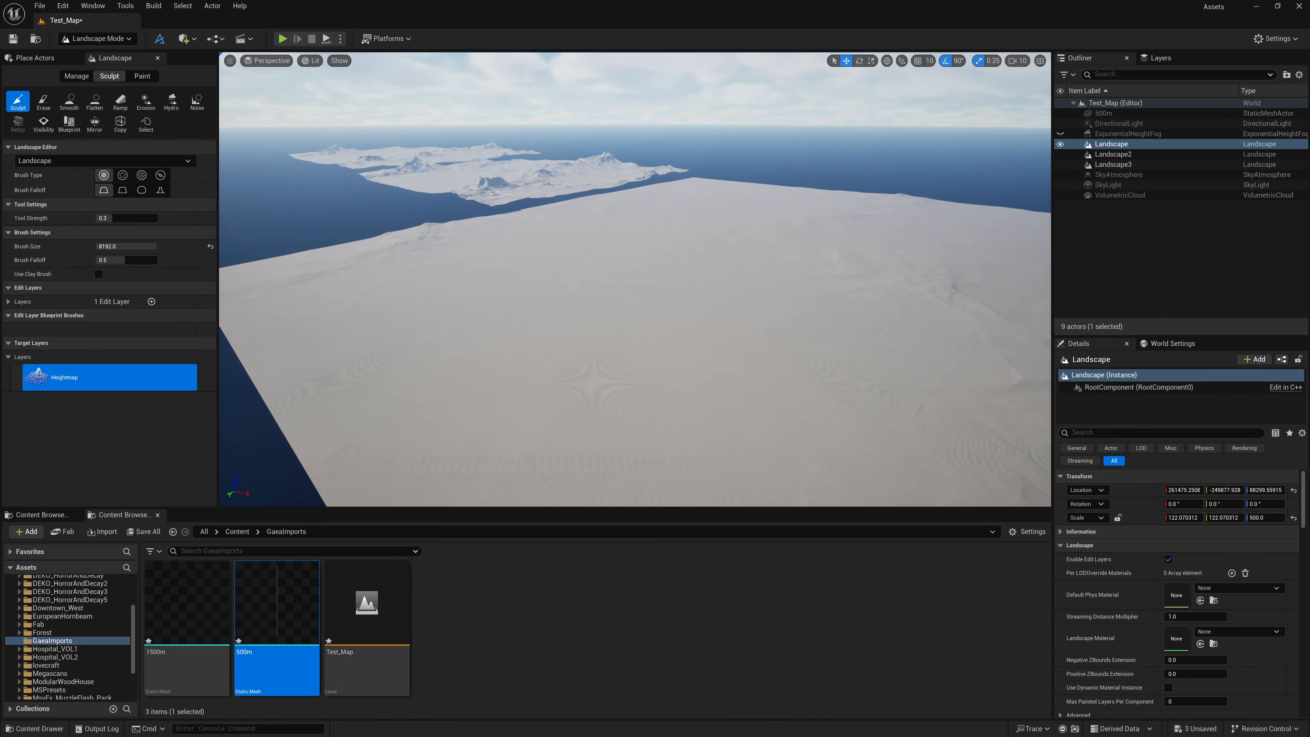
{"action": "key", "text": "w"}
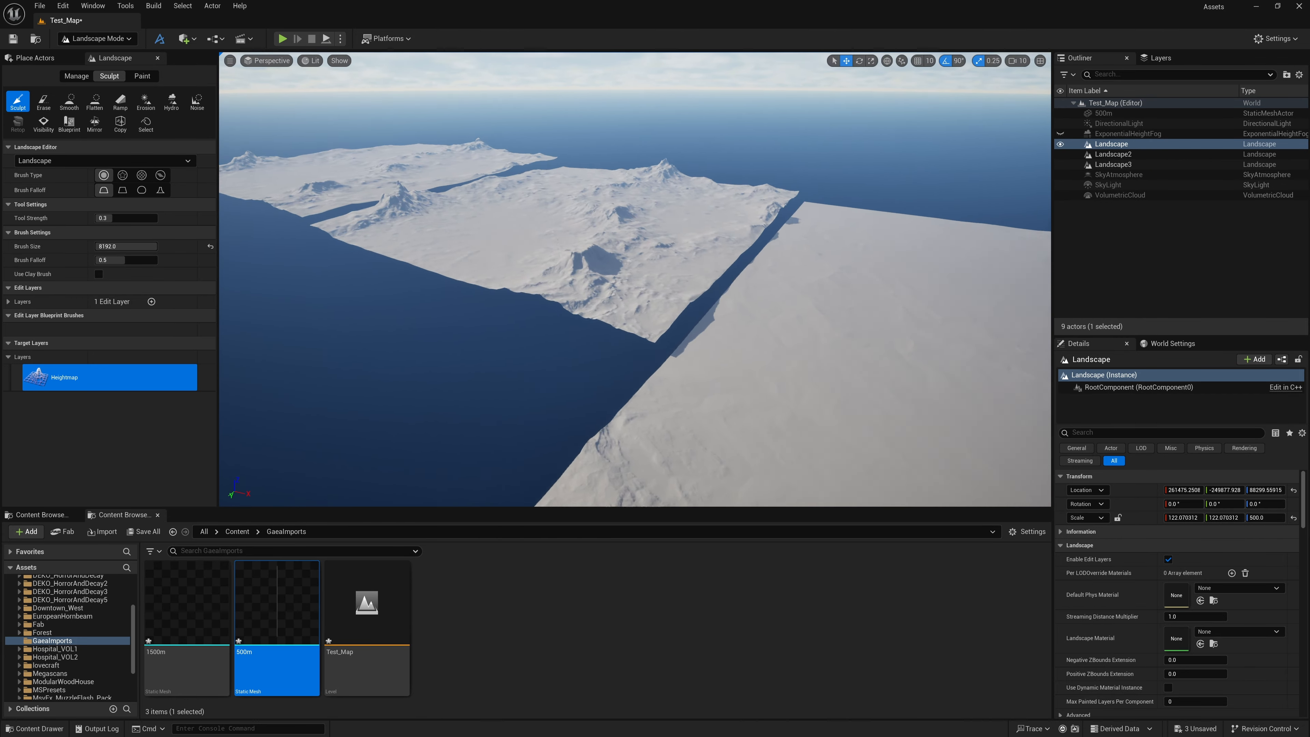
{"action": "key", "text": "w"}
{"action": "right_click_drag", "start_coordinate": [635, 279], "coordinate": [629, 322]}
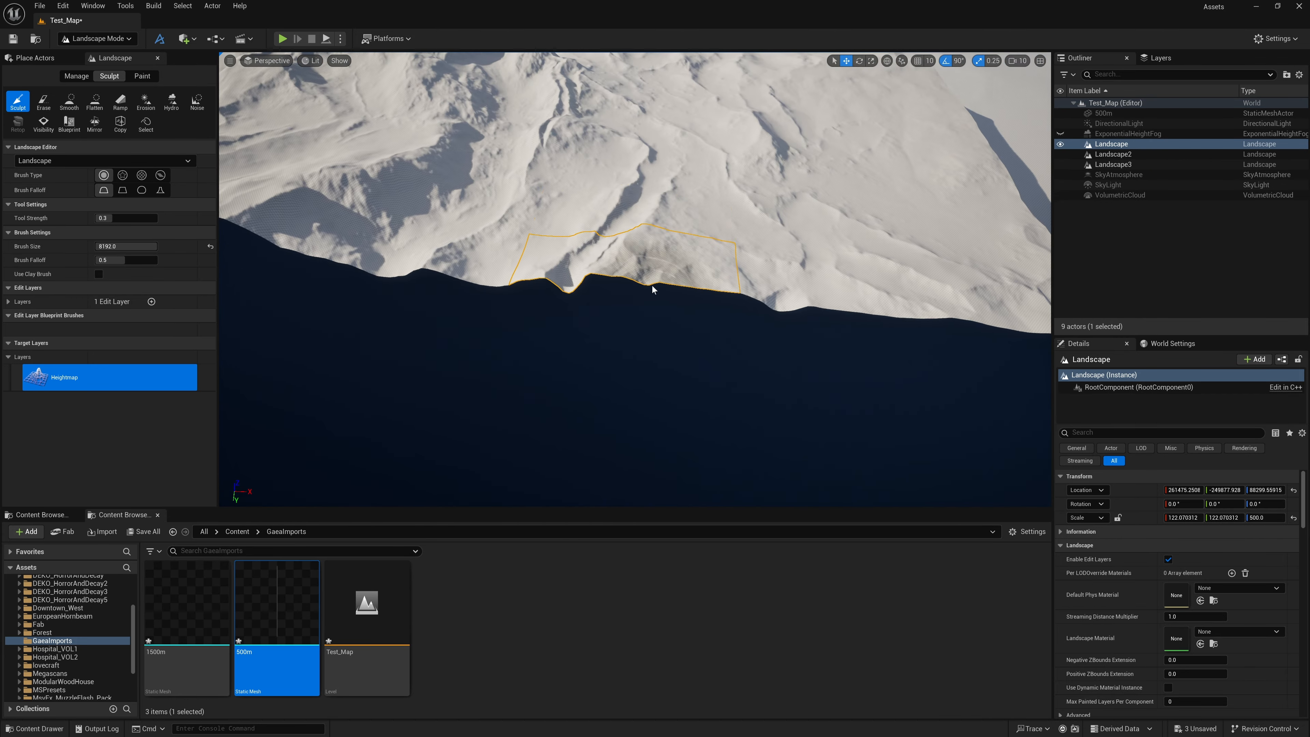
{"action": "key", "text": "a"}
{"action": "right_click_drag", "start_coordinate": [636, 209], "coordinate": [728, 203]}
{"action": "key", "text": "s"}
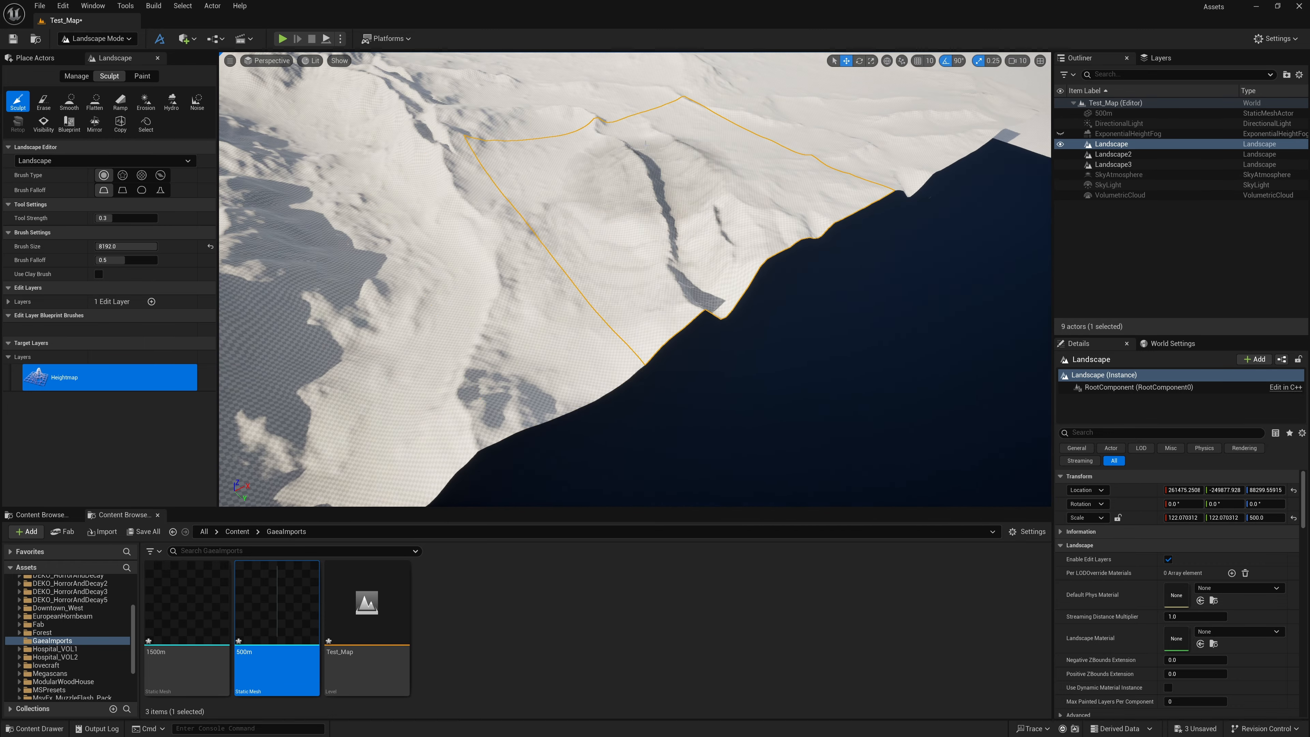
{"action": "key", "text": "s"}
{"action": "right_click_drag", "start_coordinate": [706, 291], "coordinate": [666, 297]}
{"action": "key", "text": "s"}
{"action": "key", "text": "d"}
{"action": "key", "text": "s"}
{"action": "key", "text": "s"}
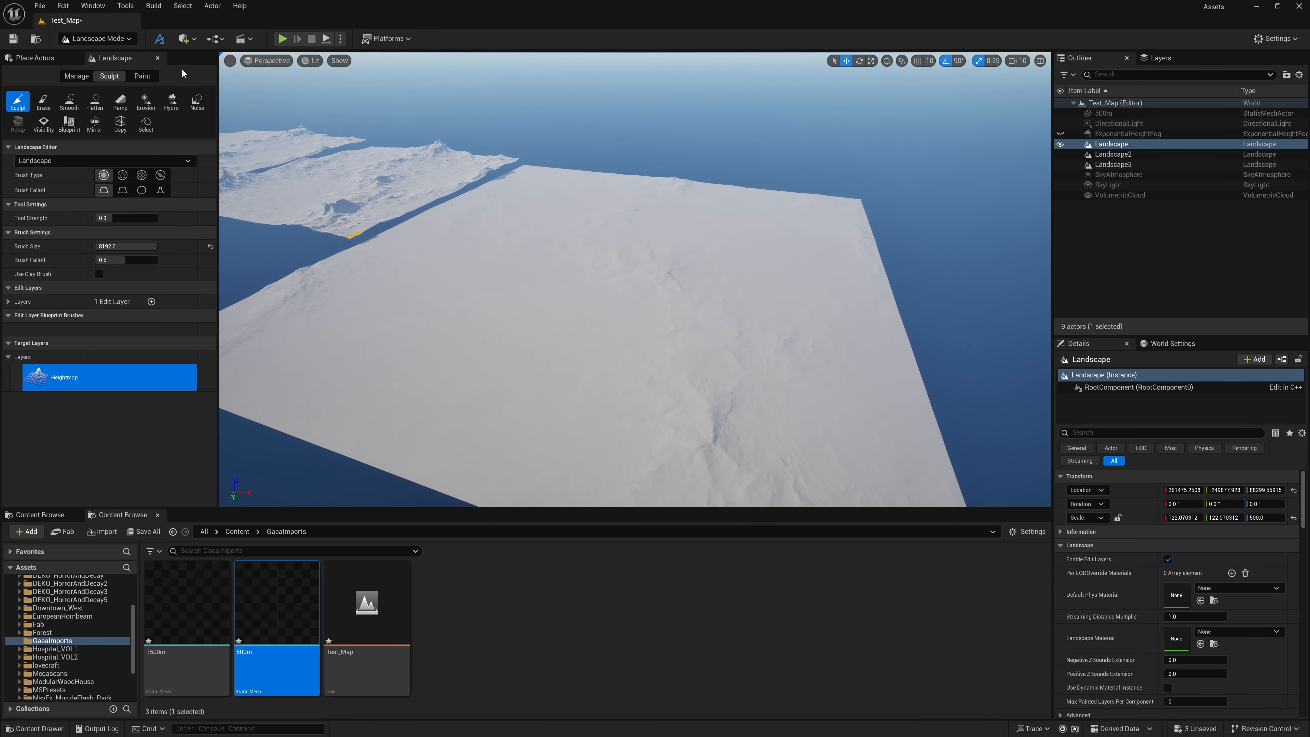
Switch to Selection mode, select Landscape2 and set its Z scale to 500
{"action": "left_click", "coordinate": [75, 40]}
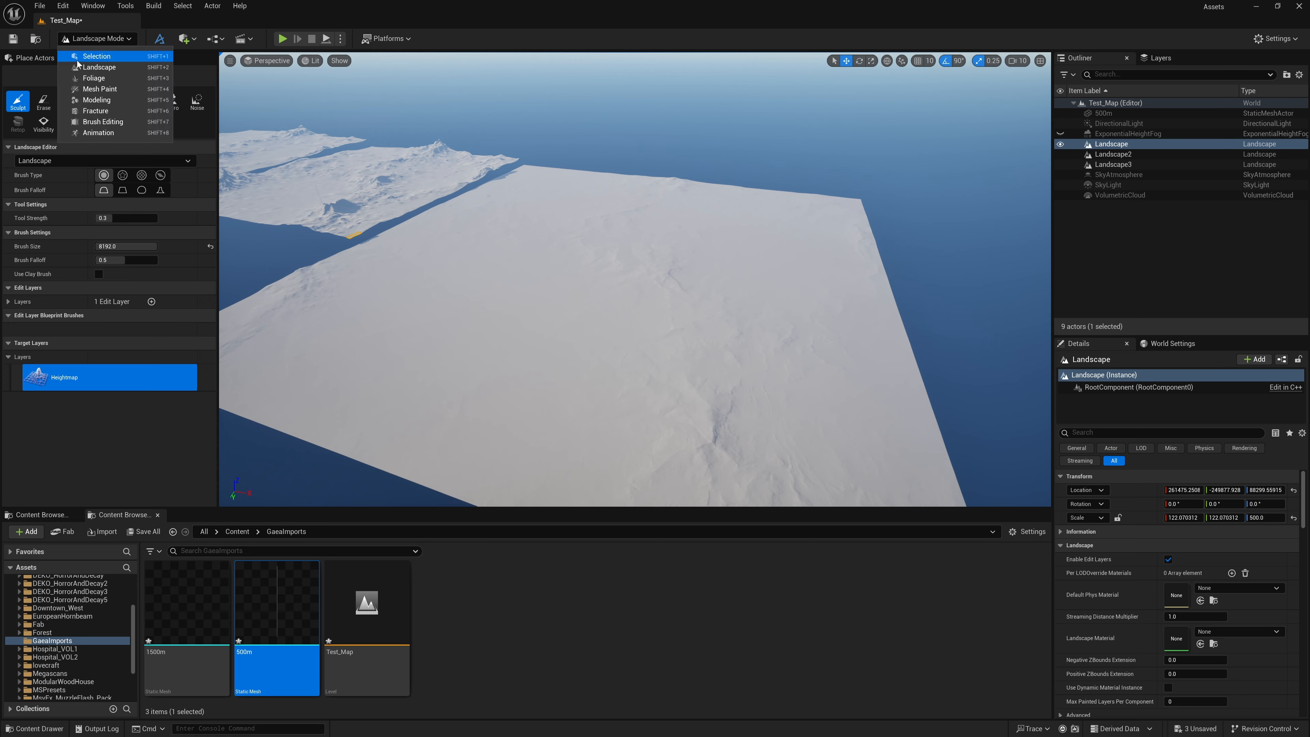
{"action": "left_click", "coordinate": [77, 58]}
{"action": "right_click_drag", "start_coordinate": [640, 284], "coordinate": [624, 335]}
{"action": "left_click", "coordinate": [640, 283]}
{"action": "right_click_drag", "start_coordinate": [639, 284], "coordinate": [655, 237]}
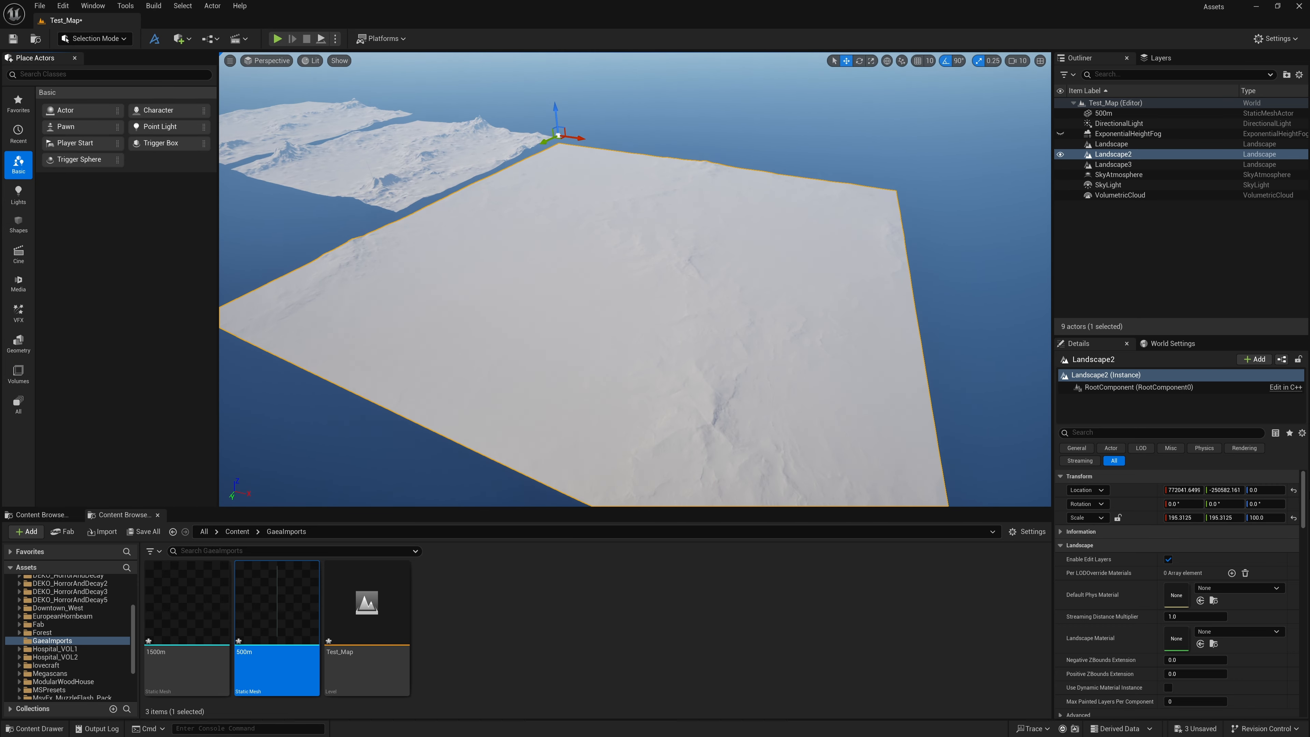
{"action": "left_click", "coordinate": [1264, 517]}
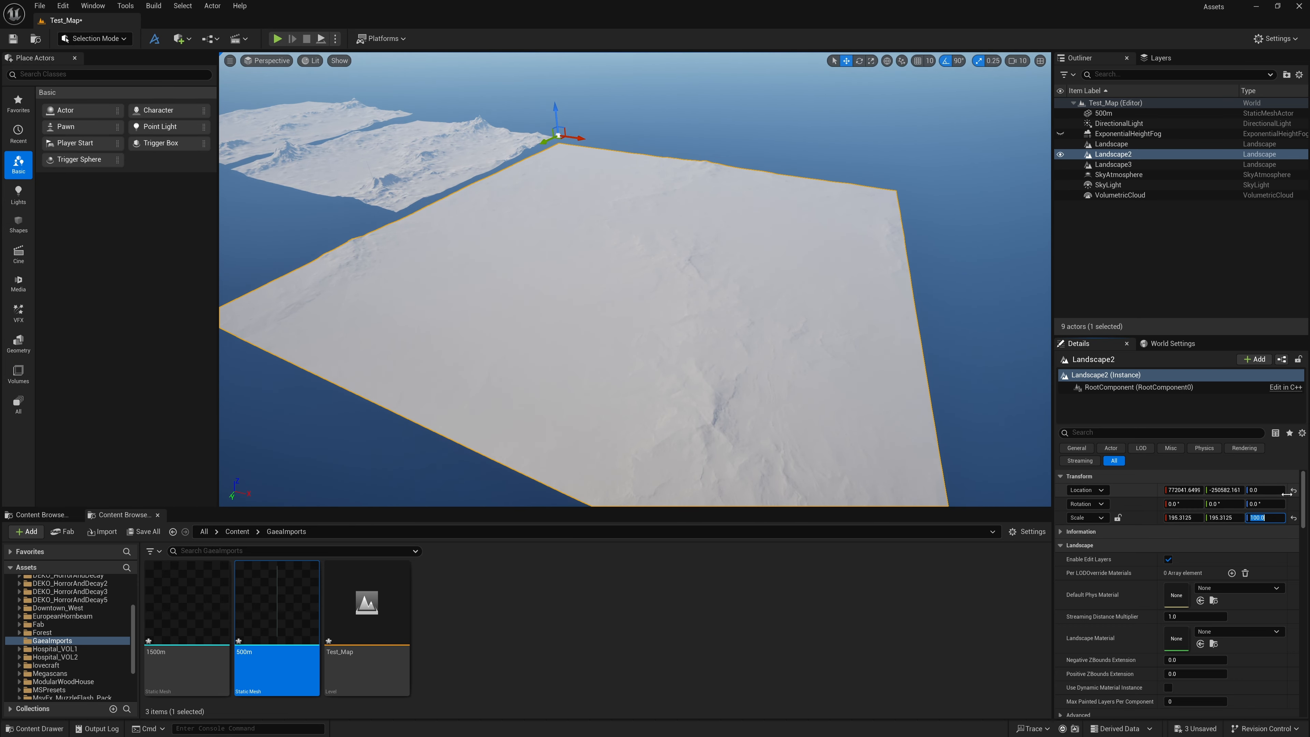
{"action": "type", "text": "500"}
{"action": "key", "text": "Return"}
Raise Landscape2 to a Z location of about 94397
{"action": "right_click_drag", "start_coordinate": [748, 310], "coordinate": [640, 204]}
{"action": "key", "text": "w"}
{"action": "key", "text": "s"}
{"action": "key", "text": "w"}
{"action": "key", "text": "s"}
{"action": "key", "text": "w"}
{"action": "key", "text": "s"}
{"action": "left_click_drag", "start_coordinate": [640, 203], "coordinate": [640, 124]}
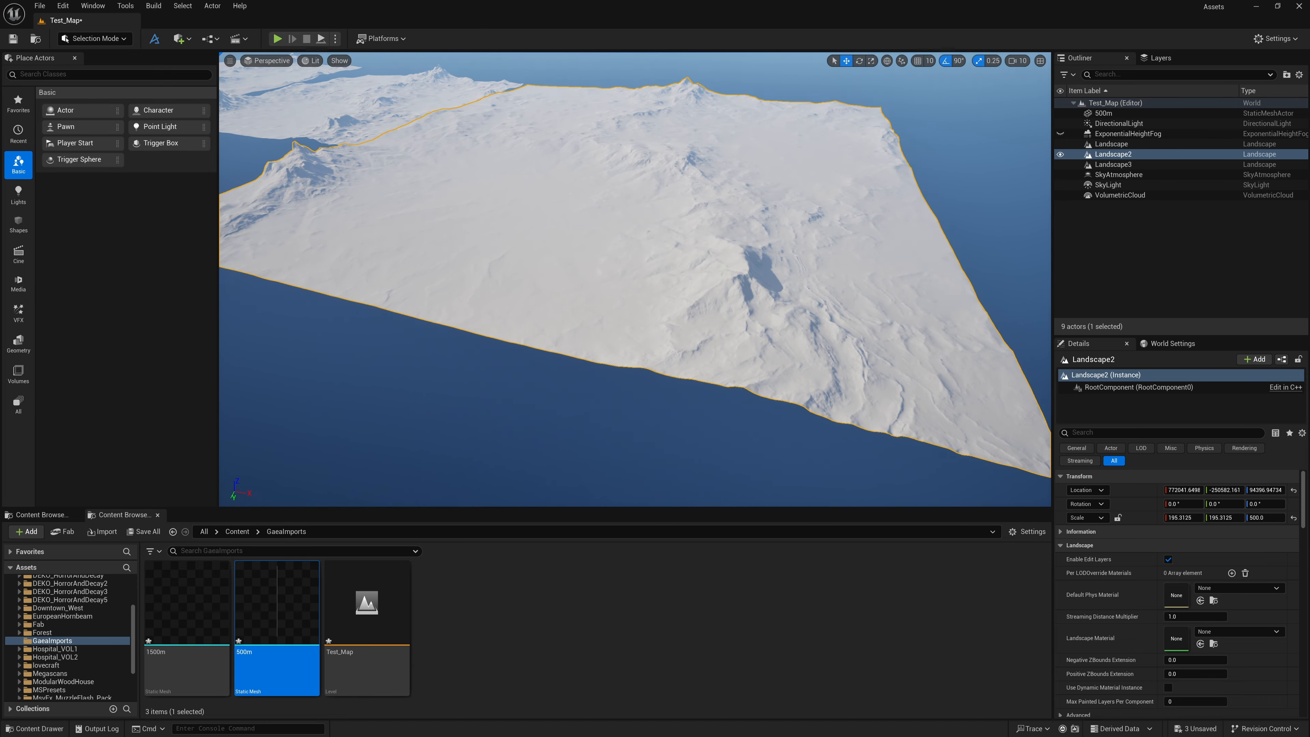
Examine the vertically rescaled Landscape2 from several angles beside the two smaller landscapes
{"action": "key", "text": "e"}
{"action": "mouse_move", "coordinate": [640, 216]}
{"action": "right_mouse_down"}
{"action": "mouse_move", "coordinate": [655, 220]}
{"action": "mouse_move", "coordinate": [578, 216]}
{"action": "mouse_move", "coordinate": [634, 219]}
{"action": "right_mouse_up"}
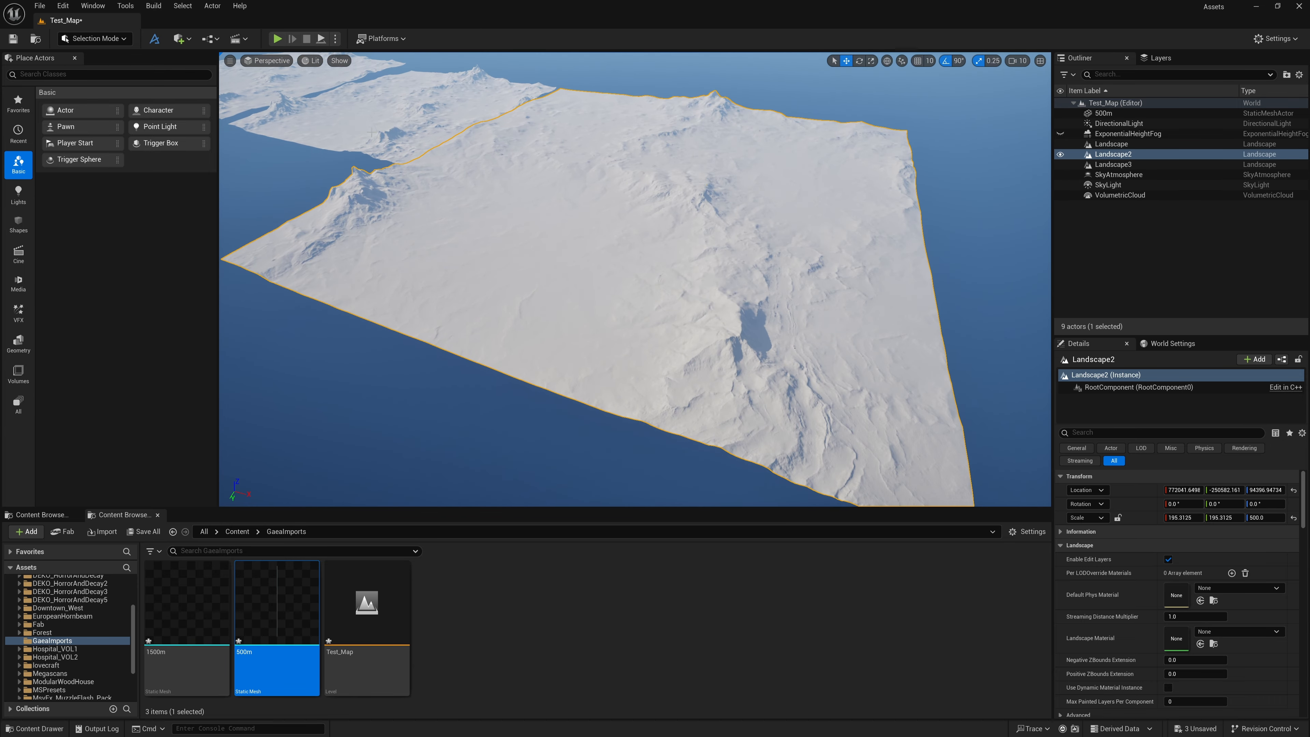
{"action": "key", "text": "w"}
{"action": "right_click_drag", "start_coordinate": [444, 178], "coordinate": [658, 248]}
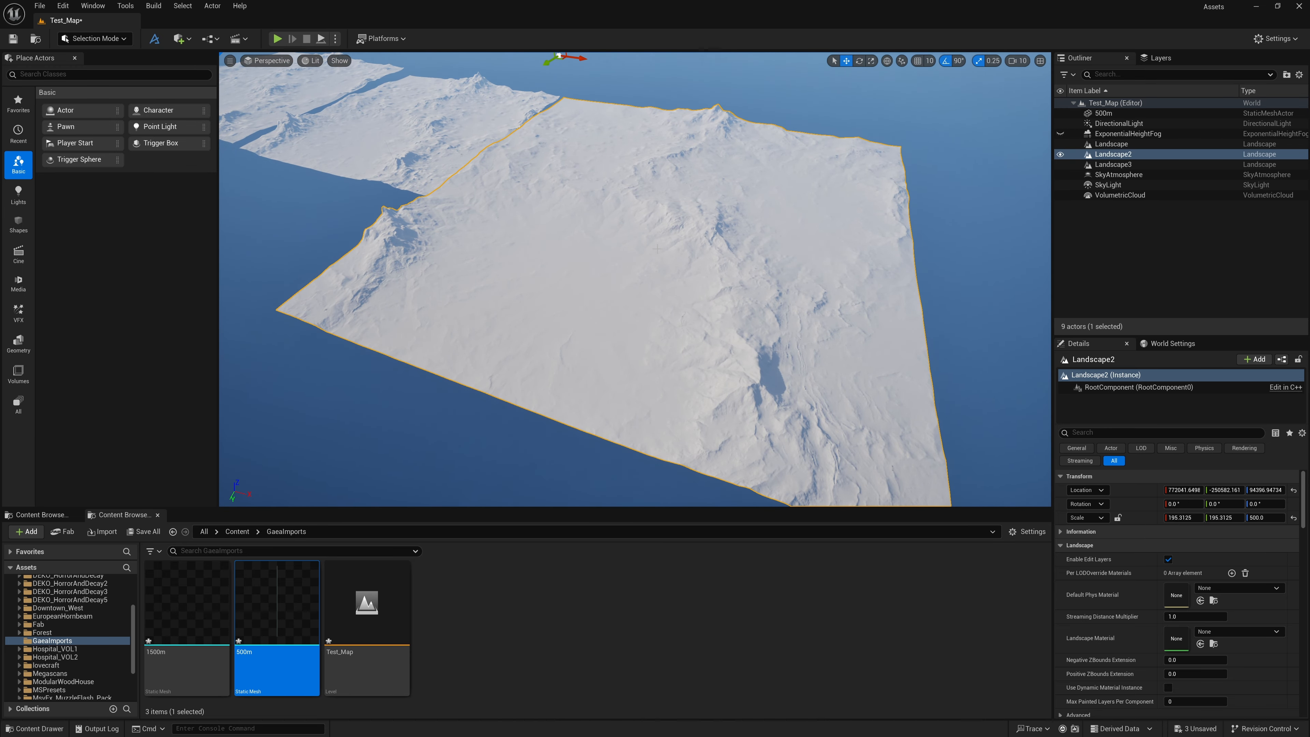
{"action": "key", "text": "s"}
{"action": "right_click_drag", "start_coordinate": [655, 248], "coordinate": [607, 232]}
{"action": "key", "text": "w"}
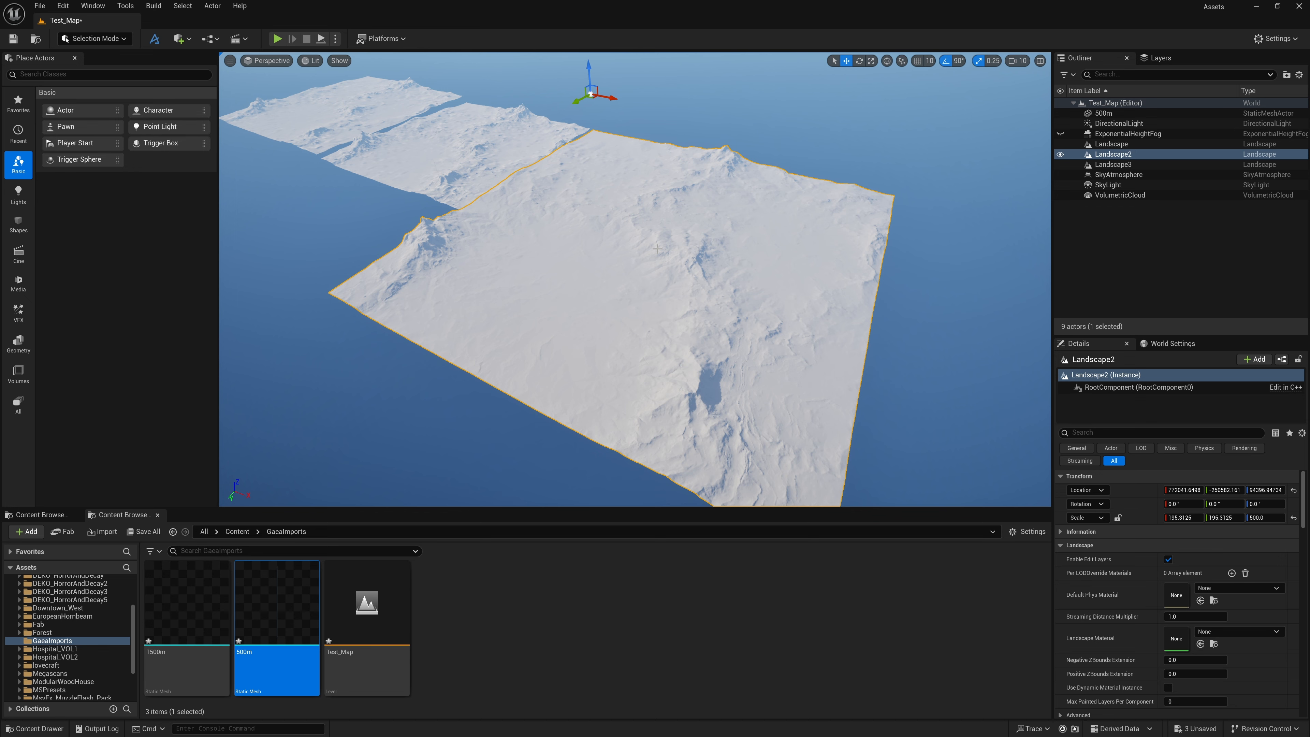
{"action": "right_click_drag", "start_coordinate": [649, 250], "coordinate": [578, 303]}
{"action": "key", "text": "w"}
{"action": "key", "text": "q"}
{"action": "key", "text": "e"}
{"action": "key", "text": "a"}
{"action": "key", "text": "s"}
{"action": "key", "text": "w"}
{"action": "key", "text": "w"}
{"action": "key", "text": "a"}
{"action": "key", "text": "s"}
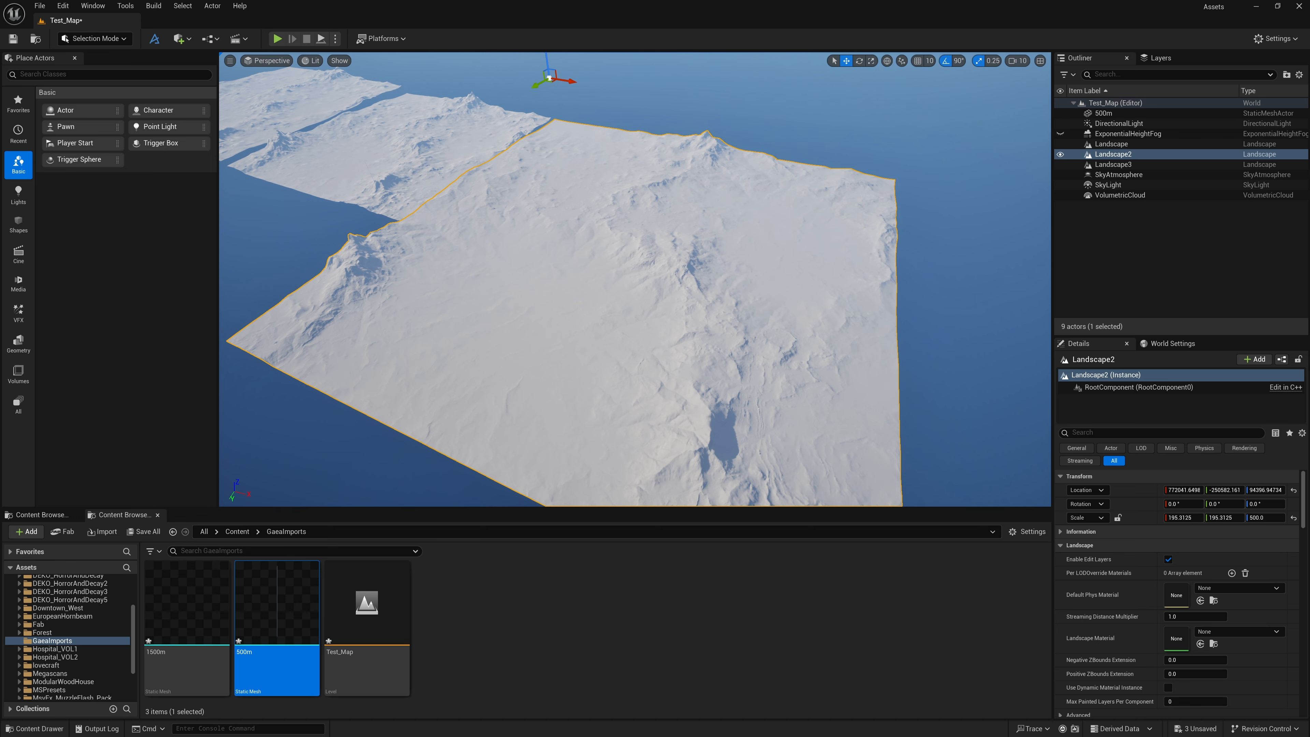
Lower Landscape2 to a Z location of about 90733, closer to the level of the neighbouring landscapes
{"action": "right_click_drag", "start_coordinate": [635, 279], "coordinate": [614, 261]}
{"action": "key", "text": "w"}
{"action": "key", "text": "s"}
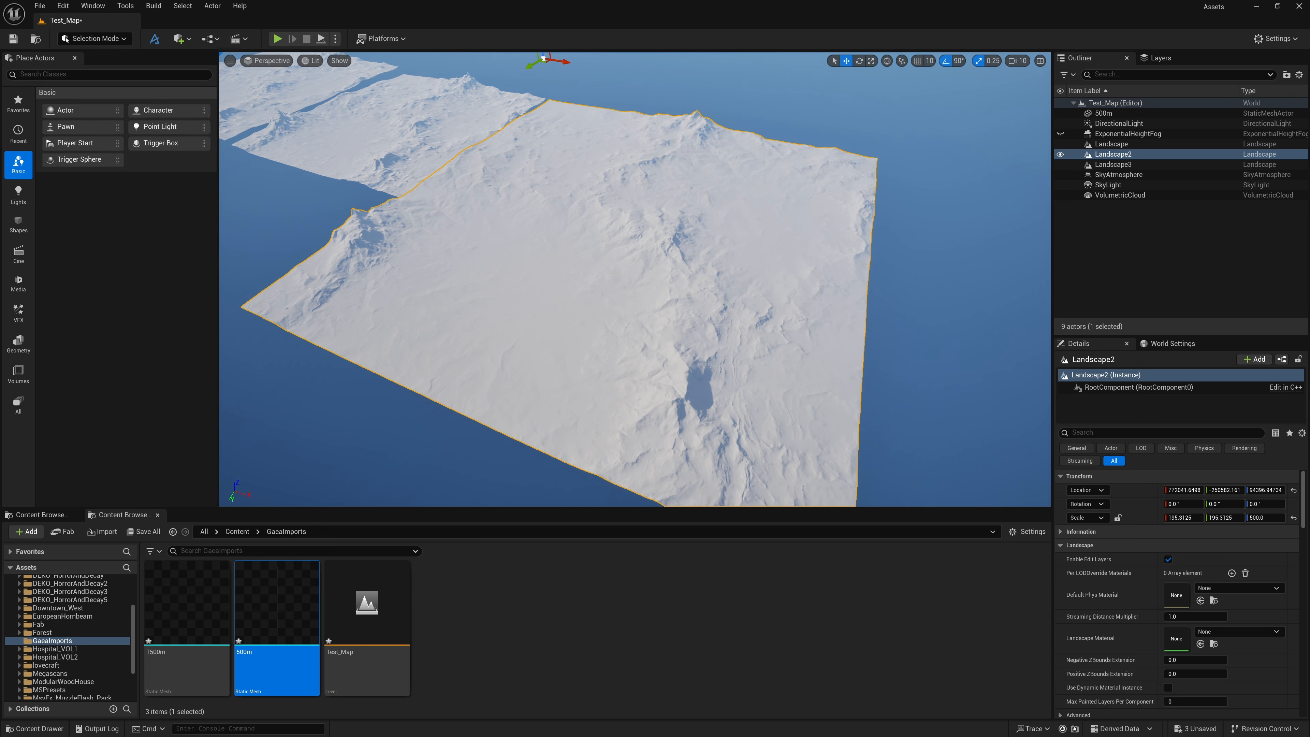
{"action": "right_click_drag", "start_coordinate": [584, 215], "coordinate": [586, 226]}
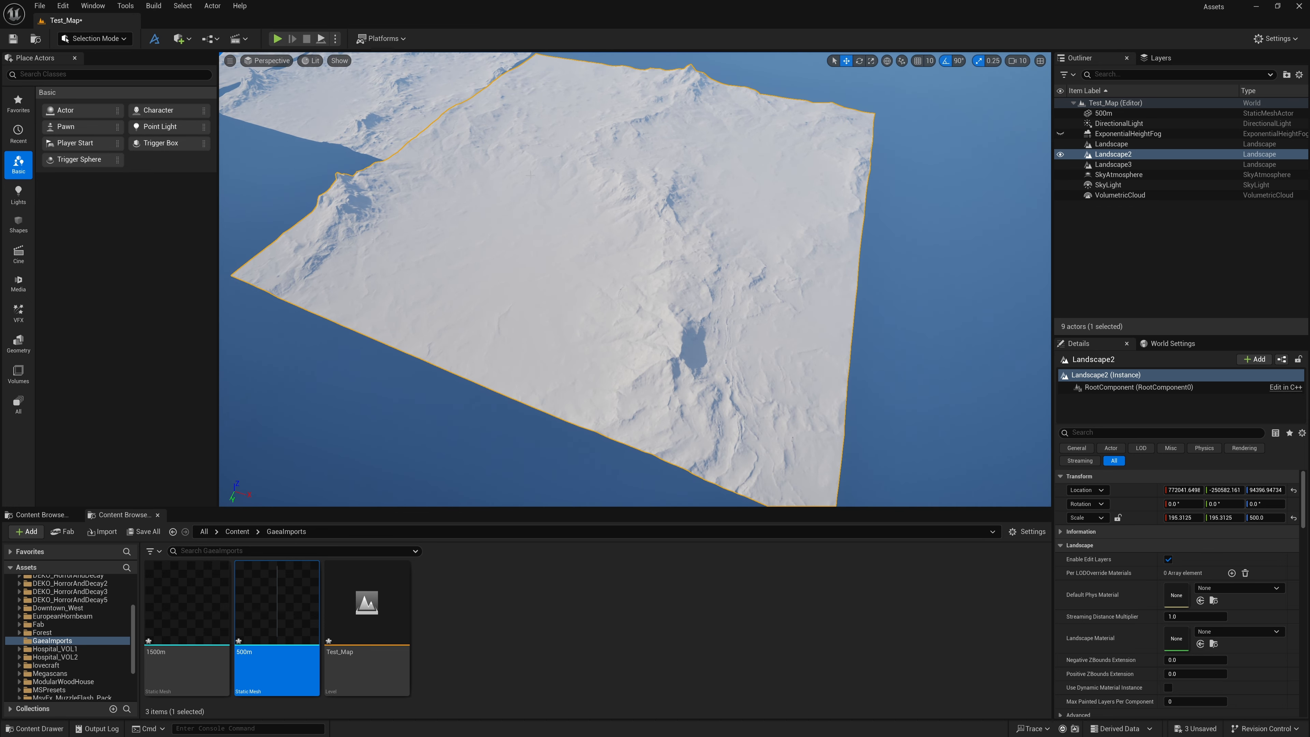
{"action": "right_click_drag", "start_coordinate": [530, 175], "coordinate": [537, 169]}
Switch to Landscape mode and open the settings for a new landscape, with its preview grid in view
{"action": "left_click", "coordinate": [98, 39]}
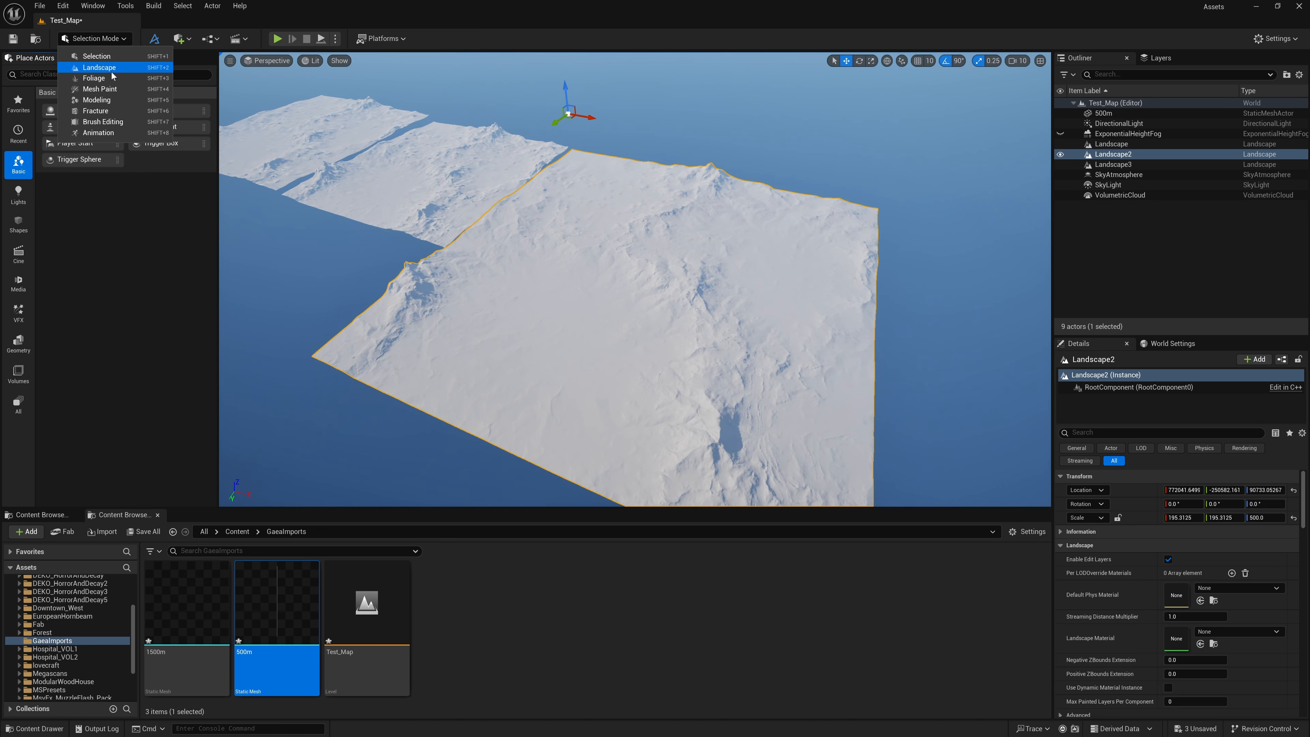
{"action": "left_click", "coordinate": [99, 68]}
{"action": "left_click", "coordinate": [76, 76]}
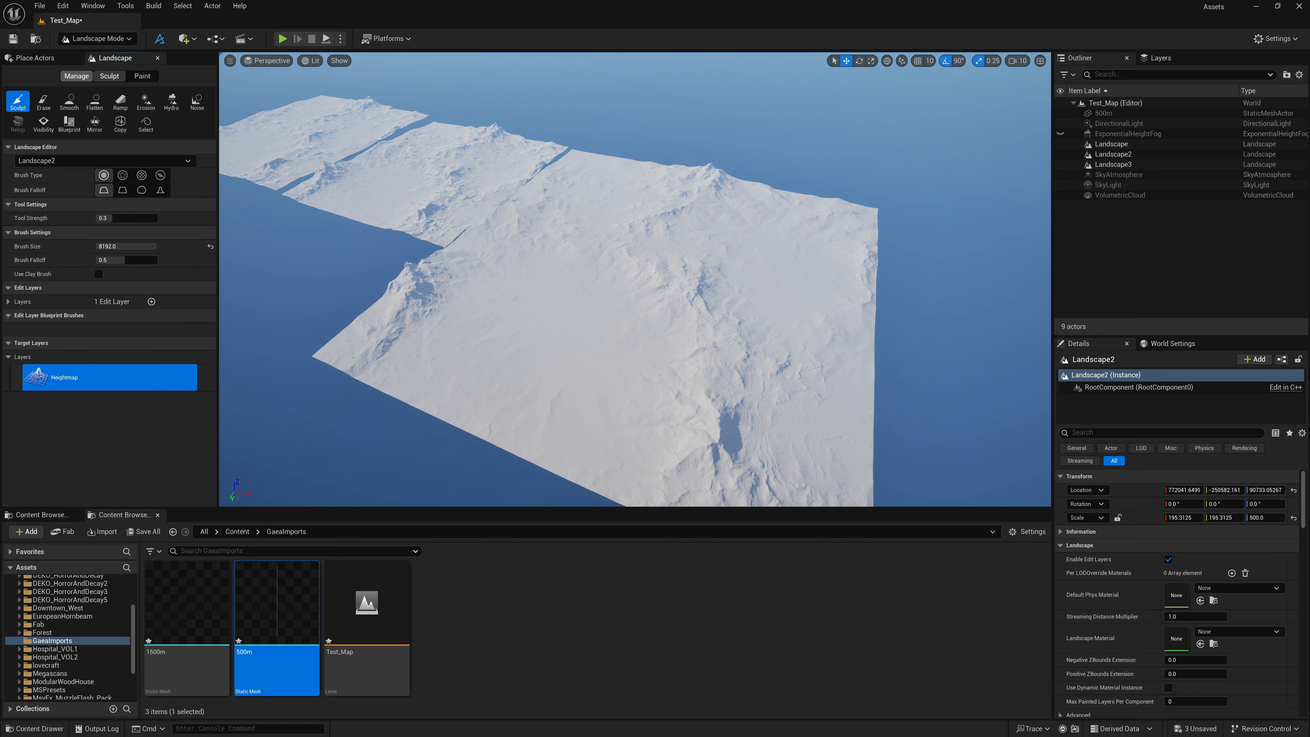
{"action": "left_click", "coordinate": [18, 101]}
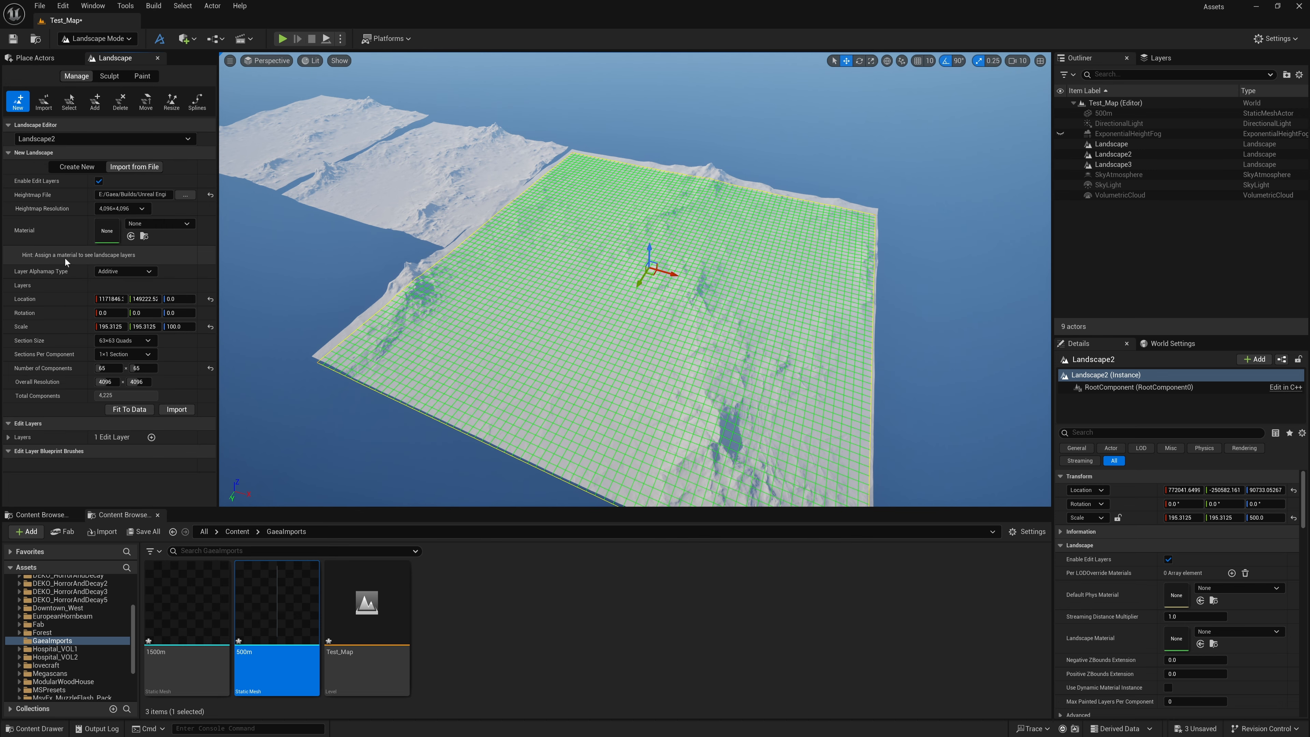
{"action": "right_click_drag", "start_coordinate": [506, 304], "coordinate": [508, 302]}
{"action": "key", "text": "d"}
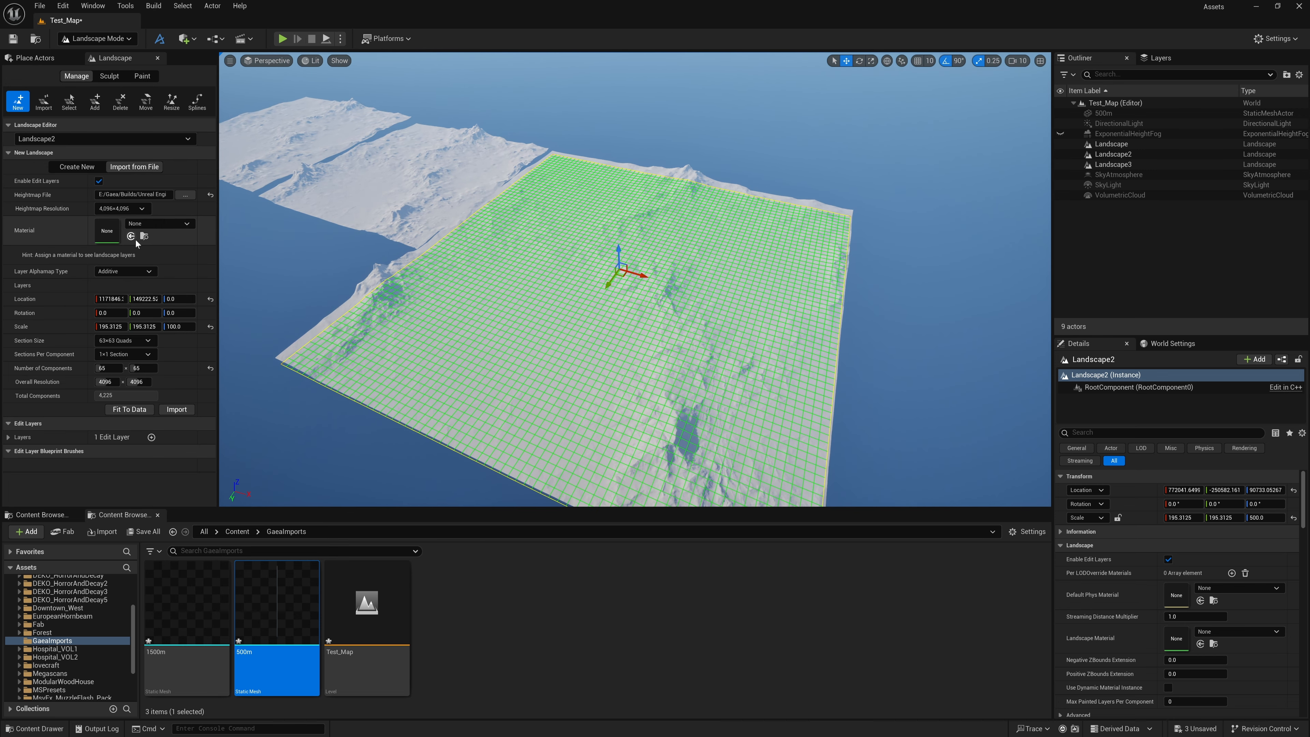
Set the new landscape's section size to 255x255 quads and inspect its preview grid over the terrain
{"action": "left_click", "coordinate": [141, 343]}
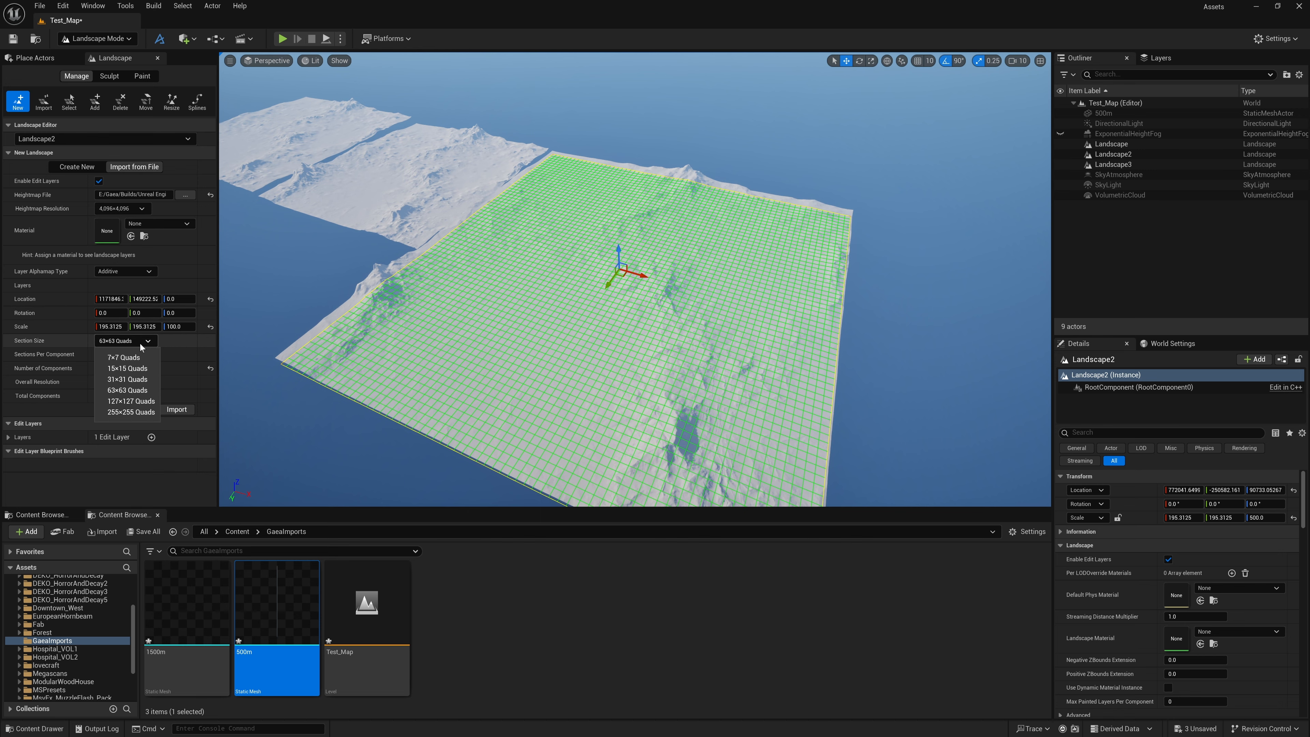
{"action": "left_click", "coordinate": [134, 411]}
{"action": "key", "text": "s"}
{"action": "right_click_drag", "start_coordinate": [634, 278], "coordinate": [560, 336]}
{"action": "right_click_drag", "start_coordinate": [560, 253], "coordinate": [631, 248]}
{"action": "key", "text": "w"}
{"action": "key", "text": "s"}
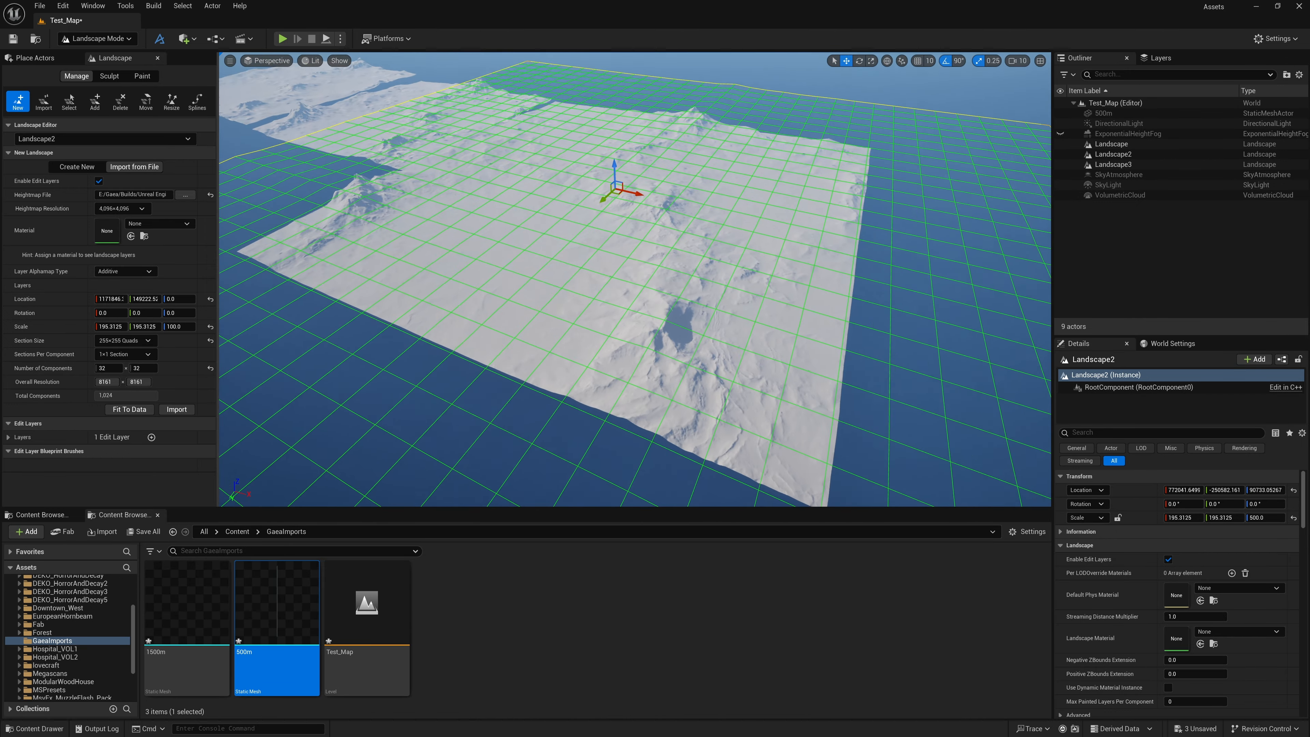
{"action": "right_click_drag", "start_coordinate": [609, 328], "coordinate": [630, 348]}
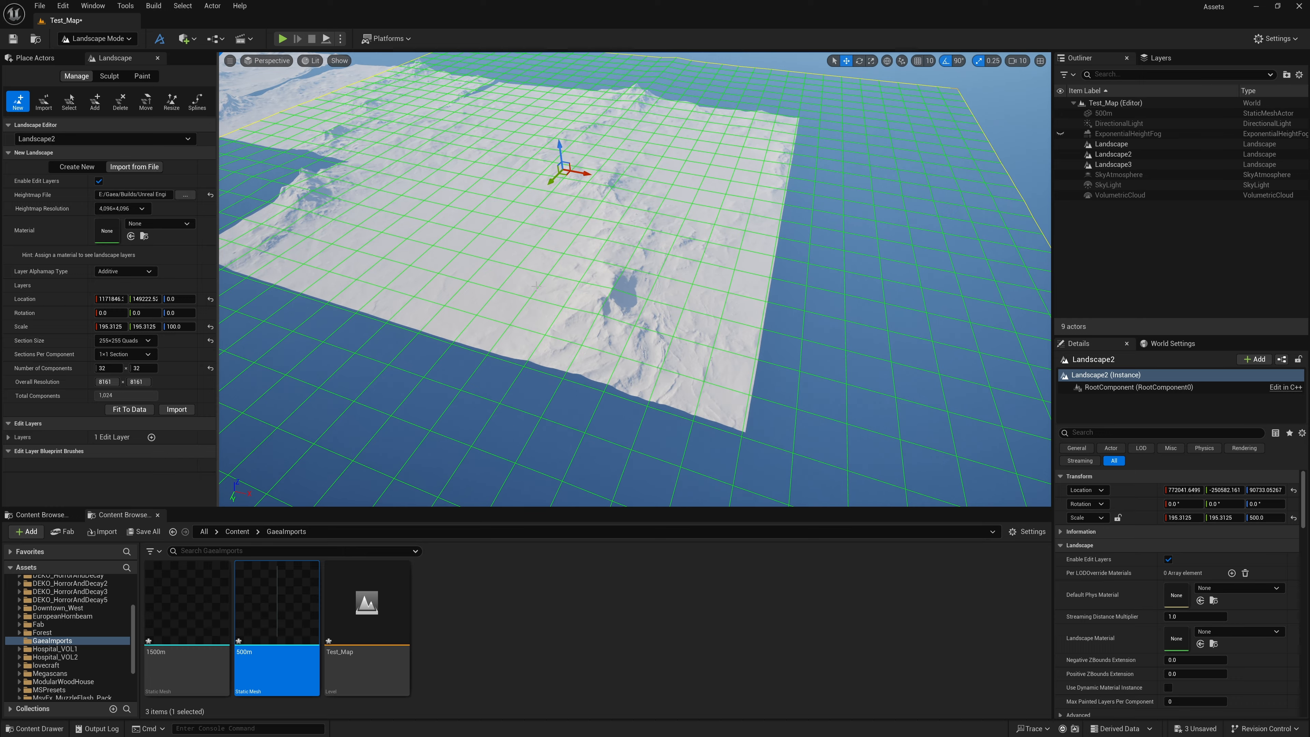
{"action": "key", "text": "a"}
{"action": "key", "text": "w"}
{"action": "right_click_drag", "start_coordinate": [536, 286], "coordinate": [513, 271]}
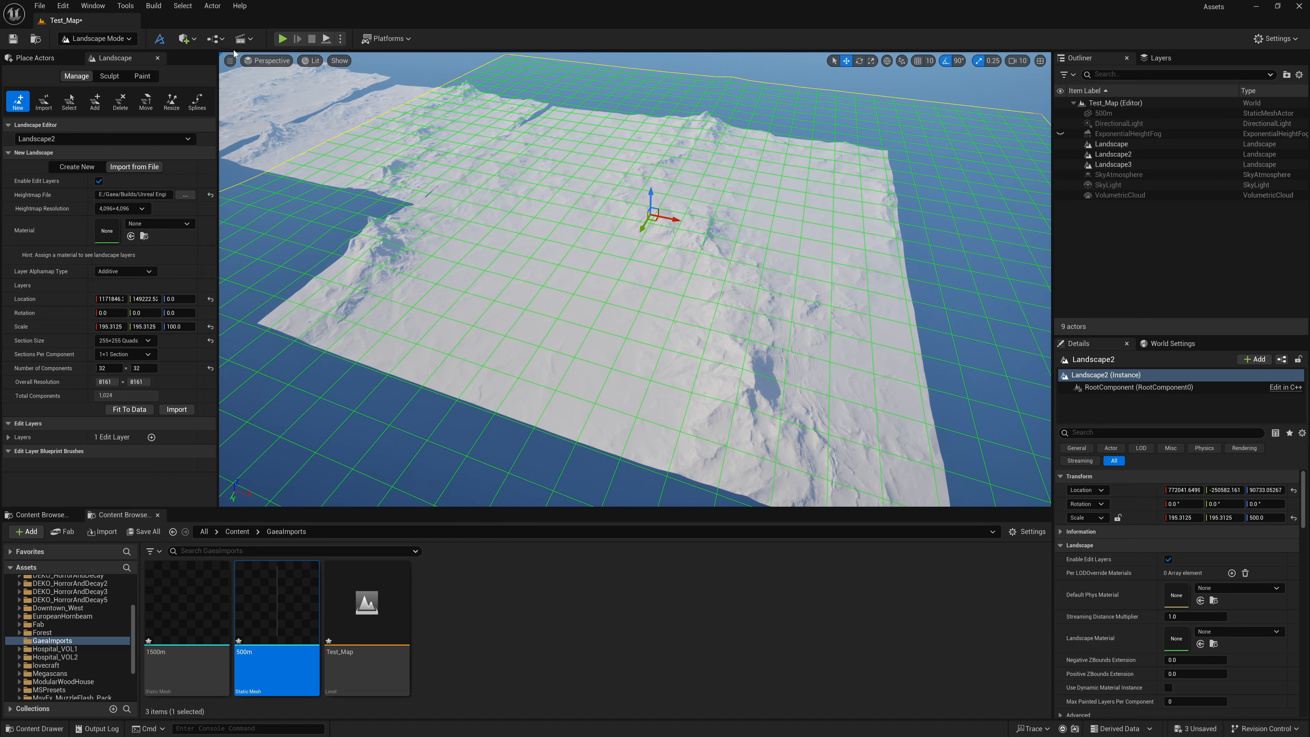
Move the new landscape's preview grid beside Landscape2 in the Top view and compare their extents
{"action": "left_click", "coordinate": [268, 60]}
{"action": "left_click_drag", "start_coordinate": [593, 238], "coordinate": [834, 345]}
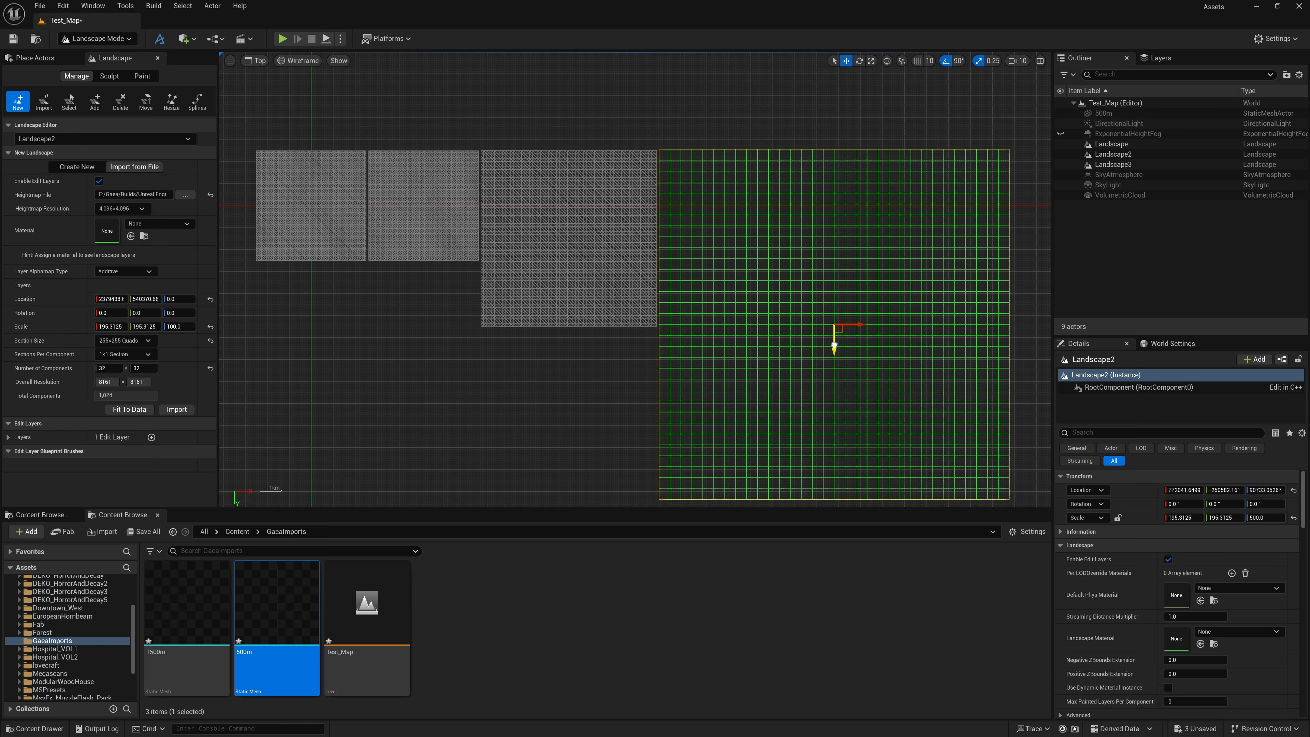
{"action": "right_click_drag", "start_coordinate": [497, 416], "coordinate": [410, 400]}
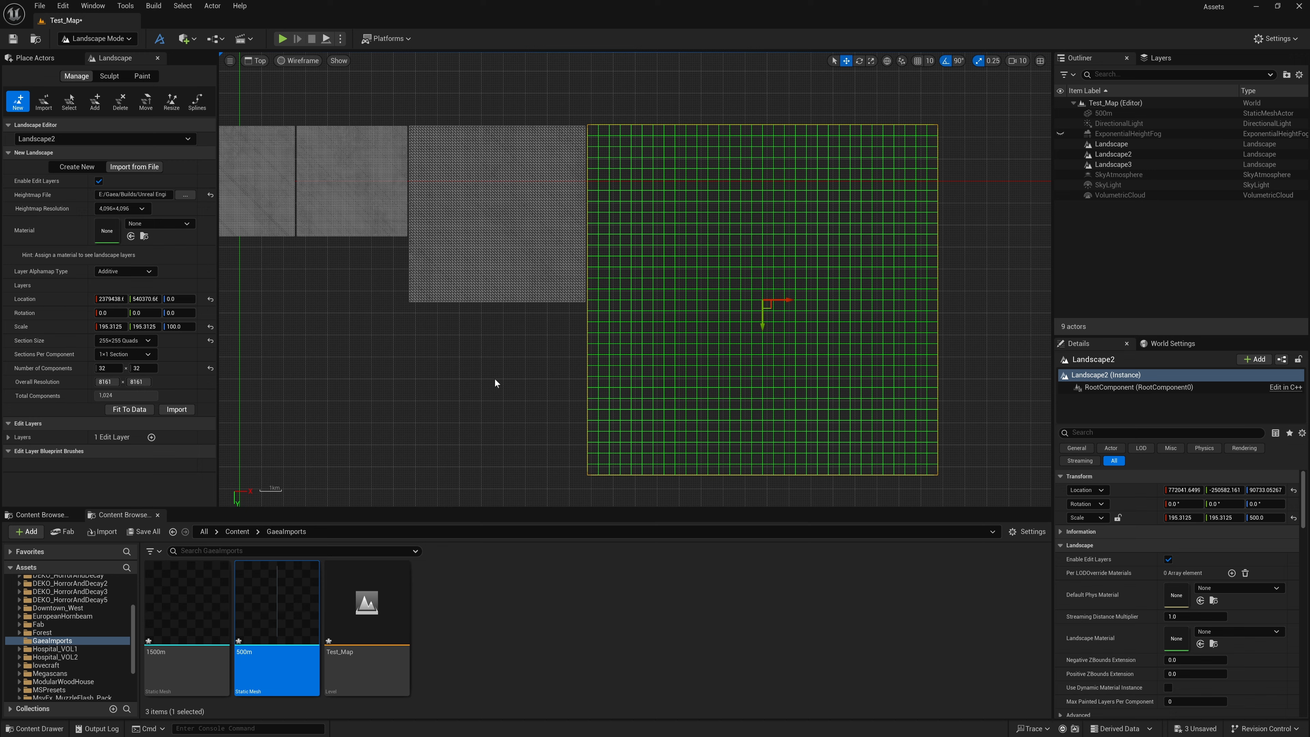
{"action": "scroll", "coordinate": [519, 381], "scroll_direction": "up", "scroll_amount": 1}
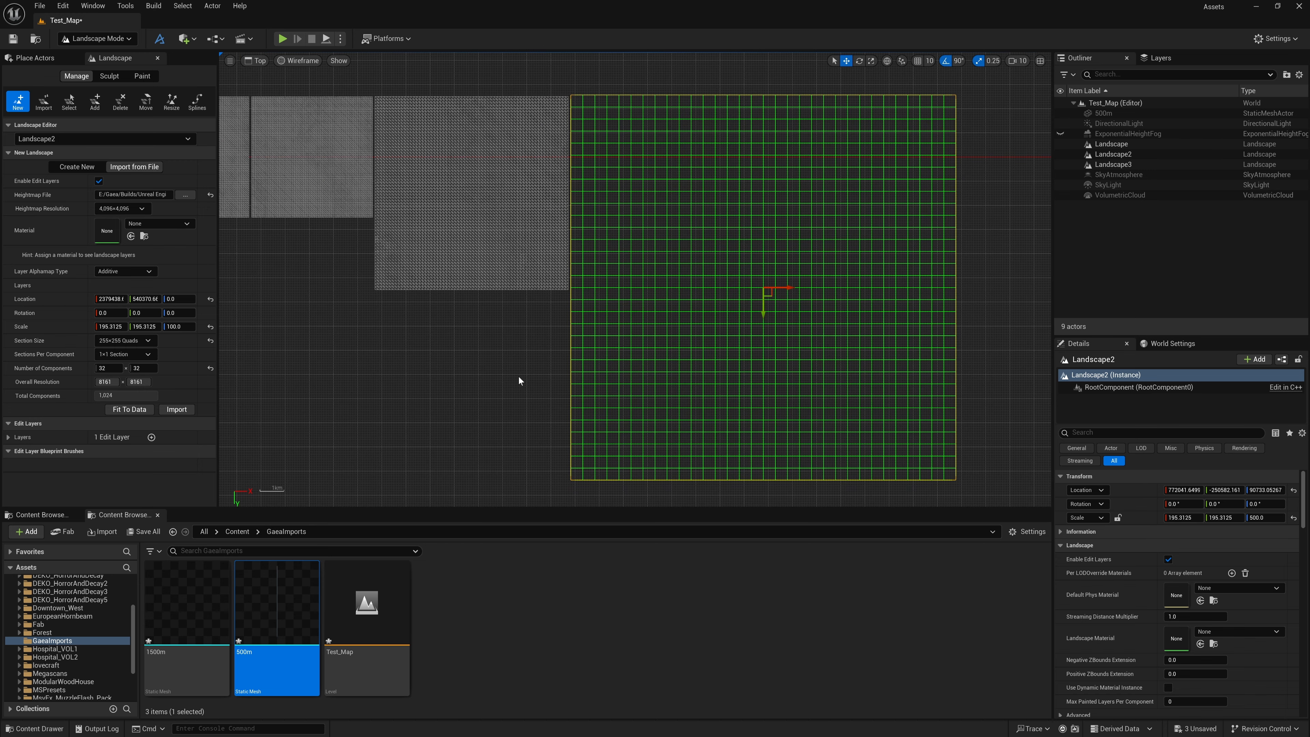